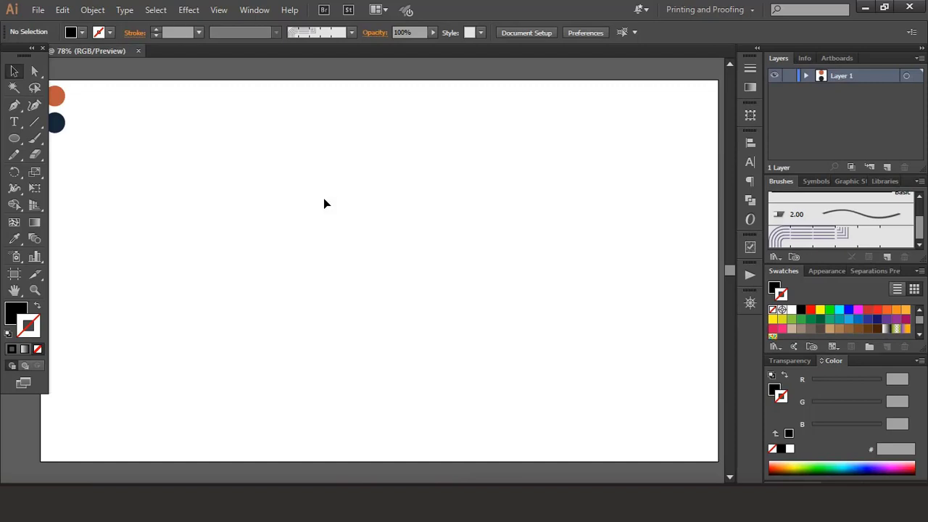
# Draw a small tall rectangle near the page centre and round two opposite corners
pyautogui.moveTo(14, 138); pyautogui.dragTo(63, 138)
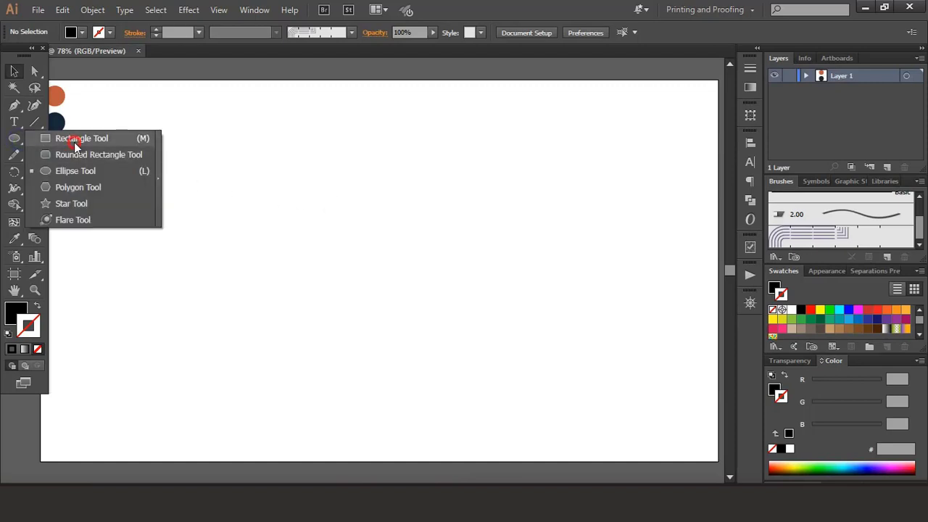
pyautogui.moveTo(366, 187); pyautogui.dragTo(398, 248)
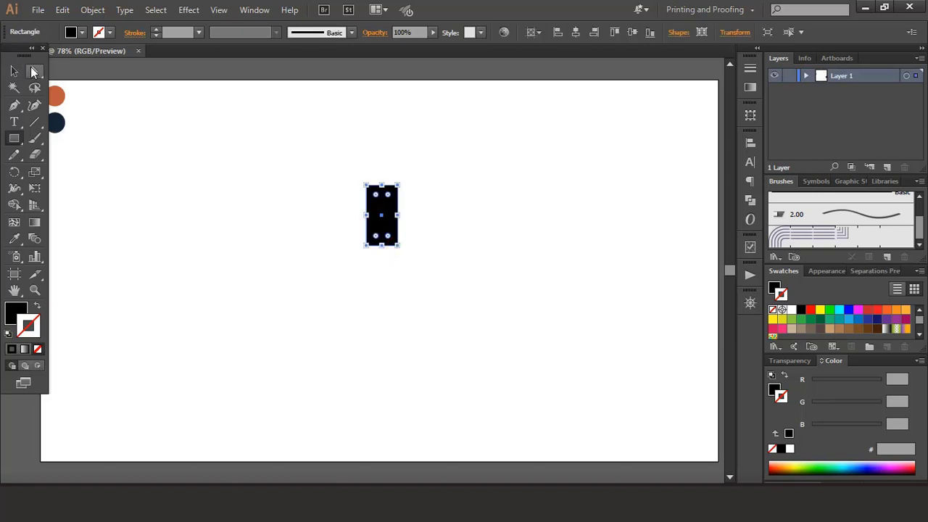
pyautogui.click(35, 71)
pyautogui.click(367, 187)
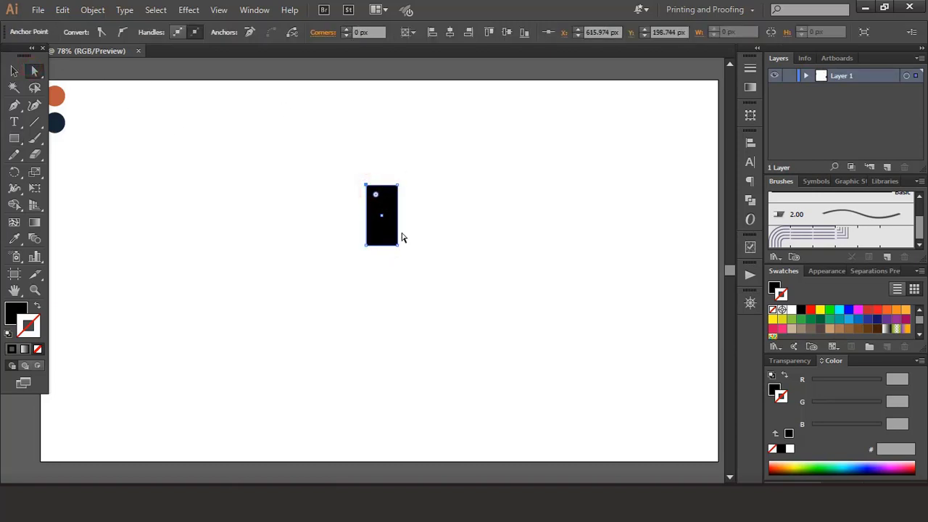
pyautogui.moveTo(378, 199); pyautogui.dragTo(383, 209)
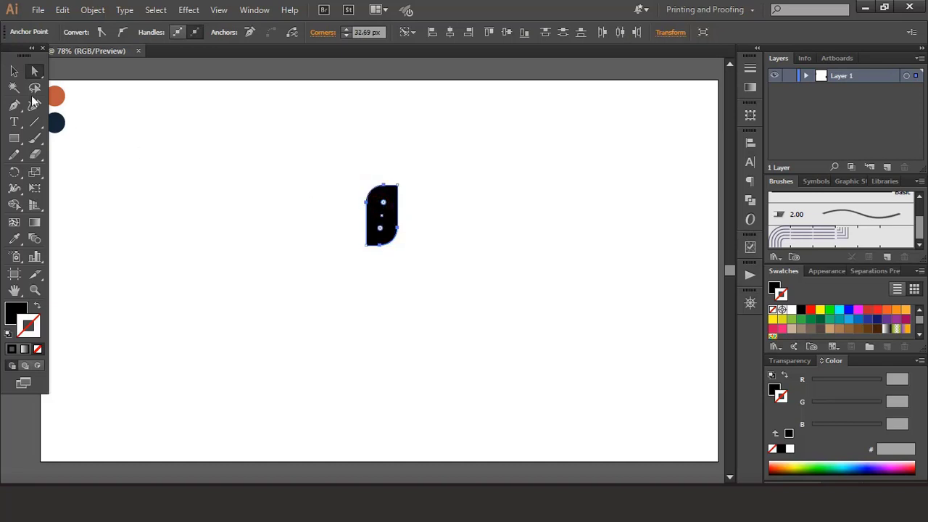
# Merge the rounded block into a single path with Pathfinder Unite
pyautogui.click(13, 70)
pyautogui.click(227, 232)
pyautogui.click(382, 212)
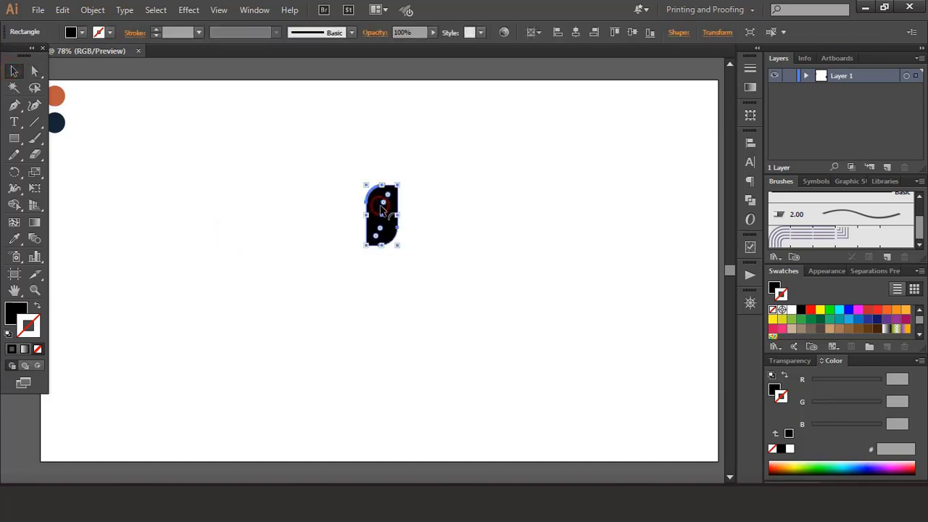
pyautogui.hotkey('ctrl', 'shift', 'F9')
pyautogui.click(590, 163)
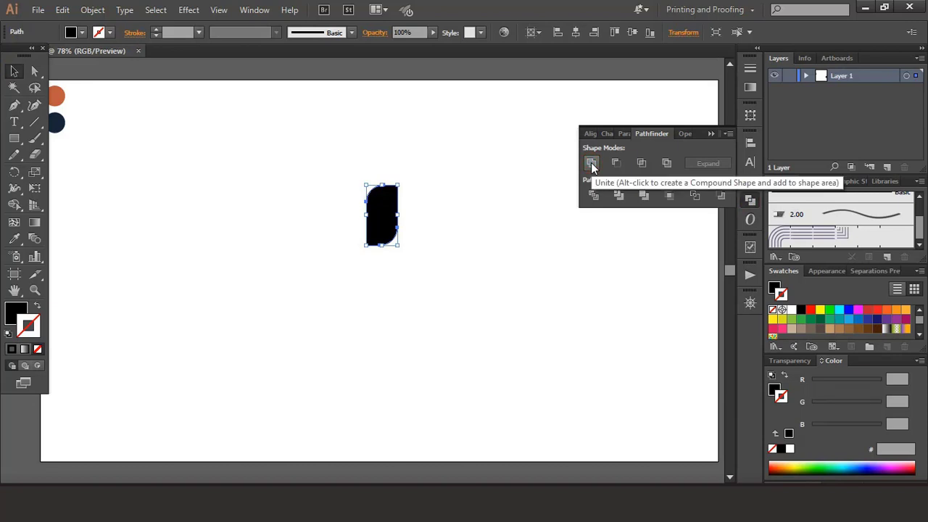
pyautogui.click(714, 133)
# Shrink the block to about 28 by 55 px and tilt it about -8°
pyautogui.moveTo(399, 187); pyautogui.dragTo(387, 206)
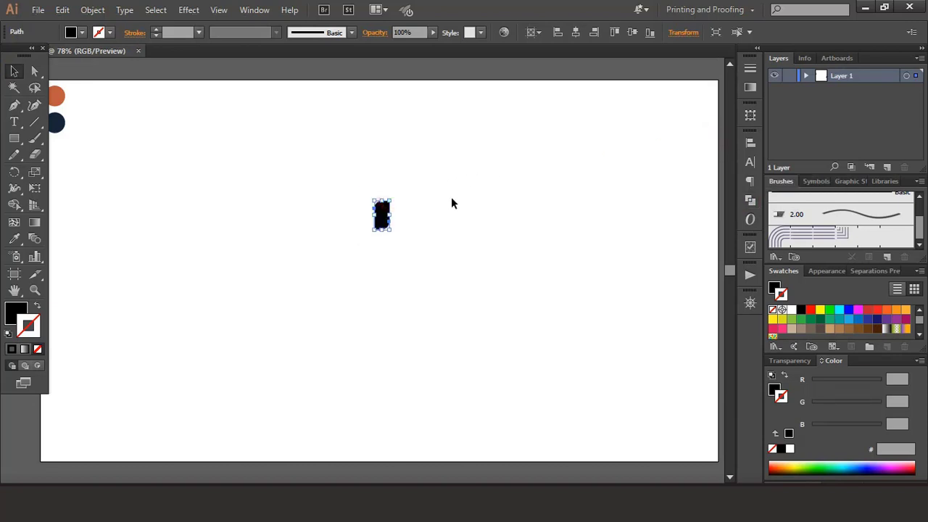
pyautogui.click(451, 197)
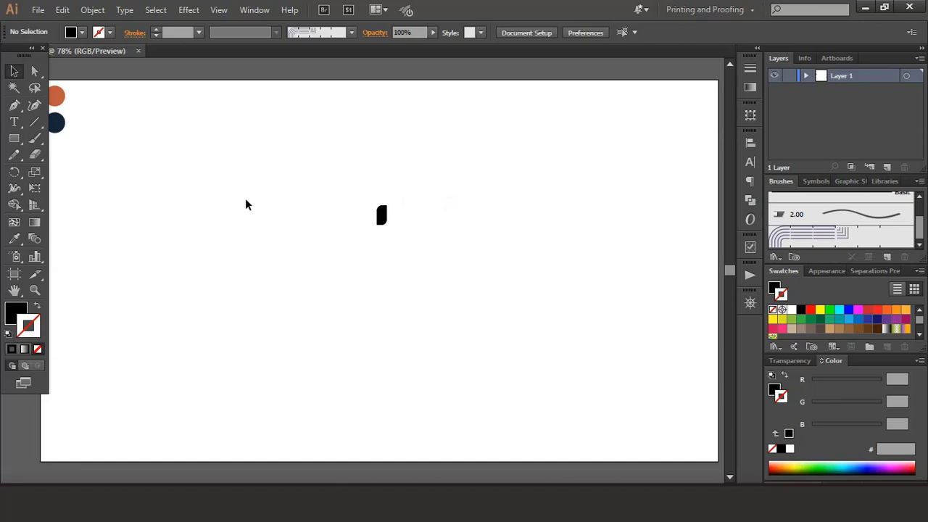
pyautogui.click(387, 215)
pyautogui.moveTo(389, 202)
pyautogui.mouseDown()
pyautogui.moveTo(607, 253)
pyautogui.moveTo(783, 222)
pyautogui.mouseUp()
# Save the tilted block as Pattern Brush 1 with default options, then reselect the original block
pyautogui.click(430, 218)
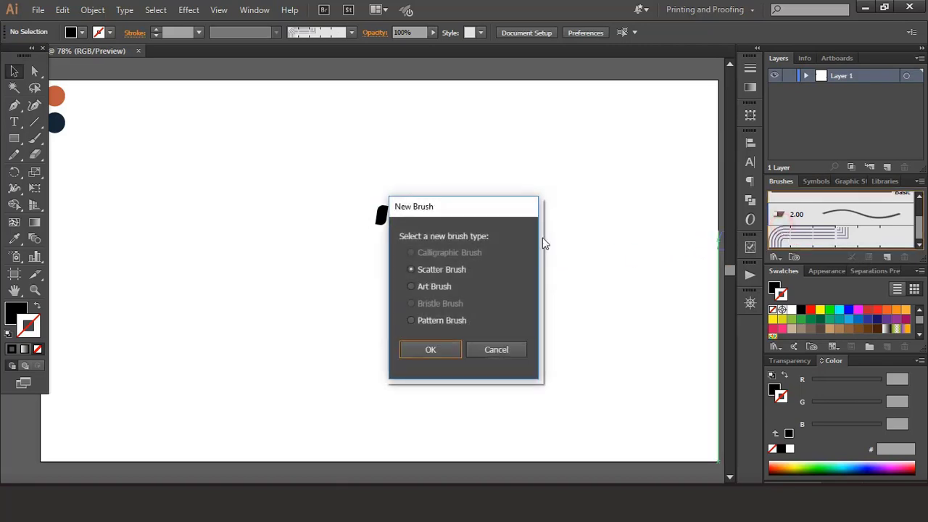
pyautogui.click(428, 349)
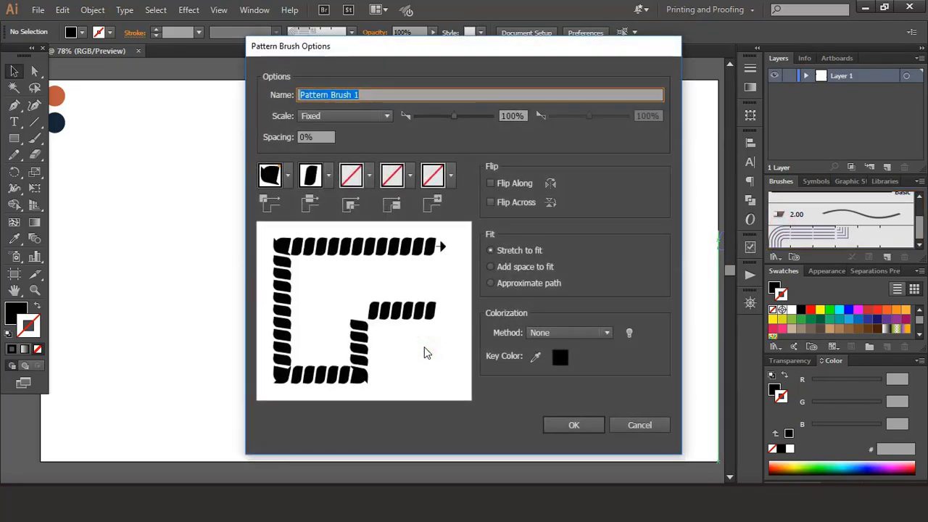
pyautogui.click(571, 427)
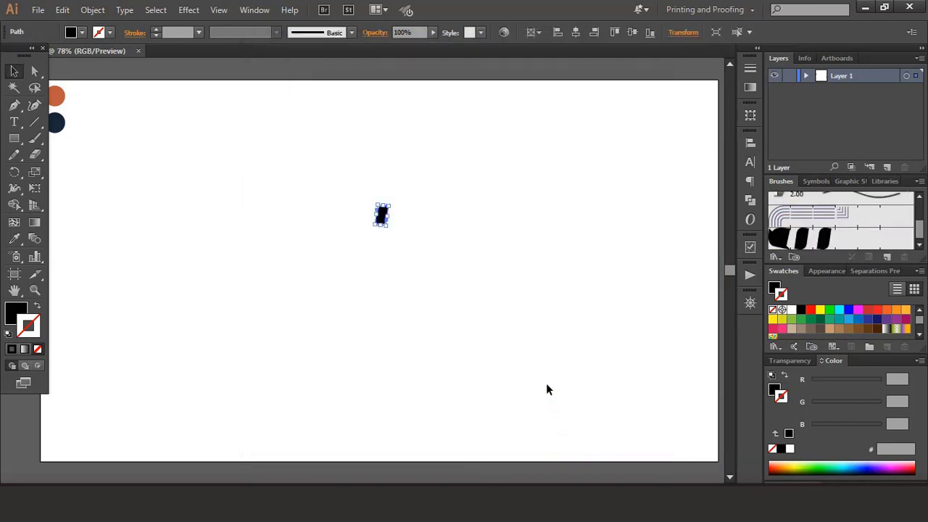
pyautogui.click(471, 223)
pyautogui.click(379, 214)
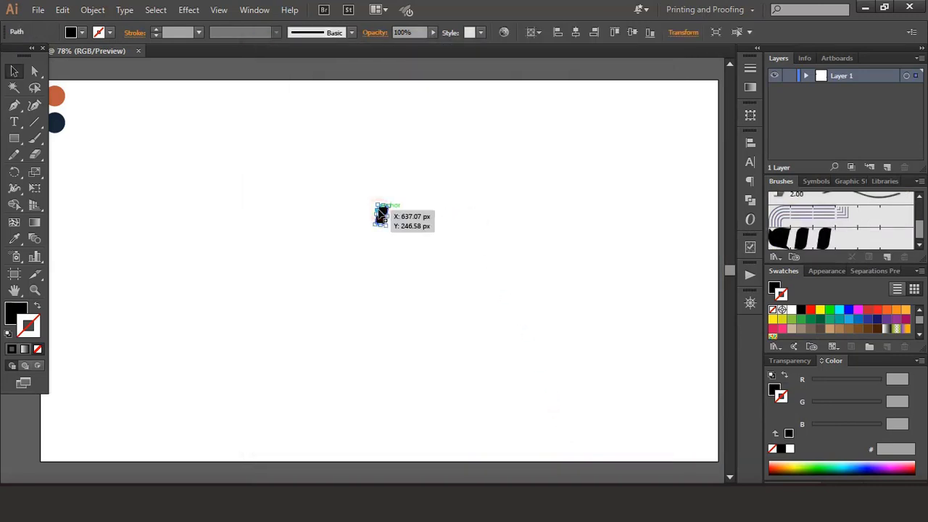
# Delete the original block and draw a large stroked circle in the page centre
pyautogui.press('Delete')
pyautogui.moveTo(18, 147); pyautogui.dragTo(87, 169)
pyautogui.moveTo(383, 254); pyautogui.dragTo(518, 390)
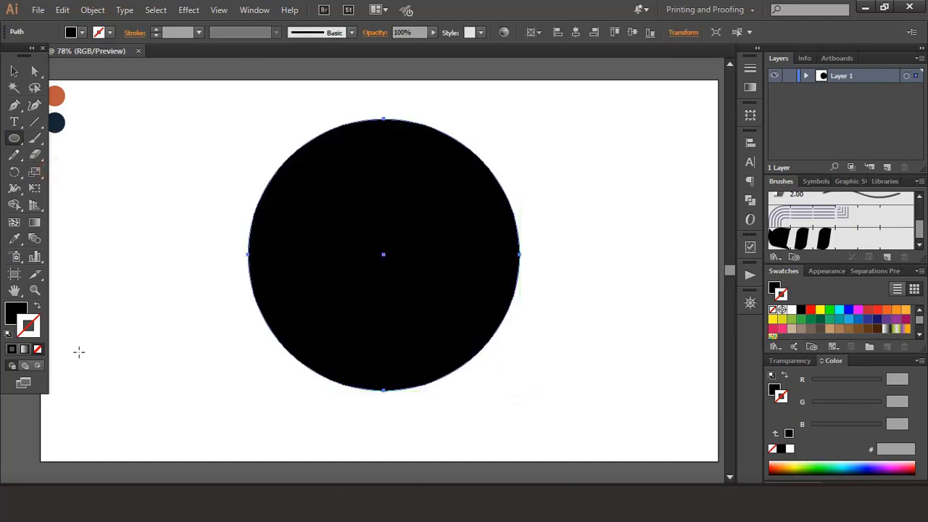
pyautogui.hotkey('shift', 'x')
# Copy the circle, paste it in place, and shrink the copy into an inner circle
pyautogui.click(28, 325)
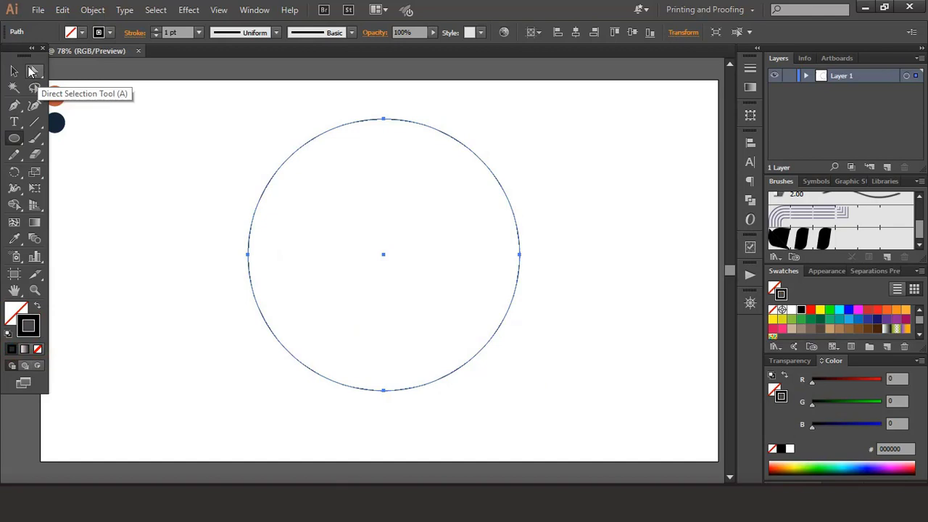
pyautogui.click(13, 70)
pyautogui.click(90, 136)
pyautogui.click(292, 153)
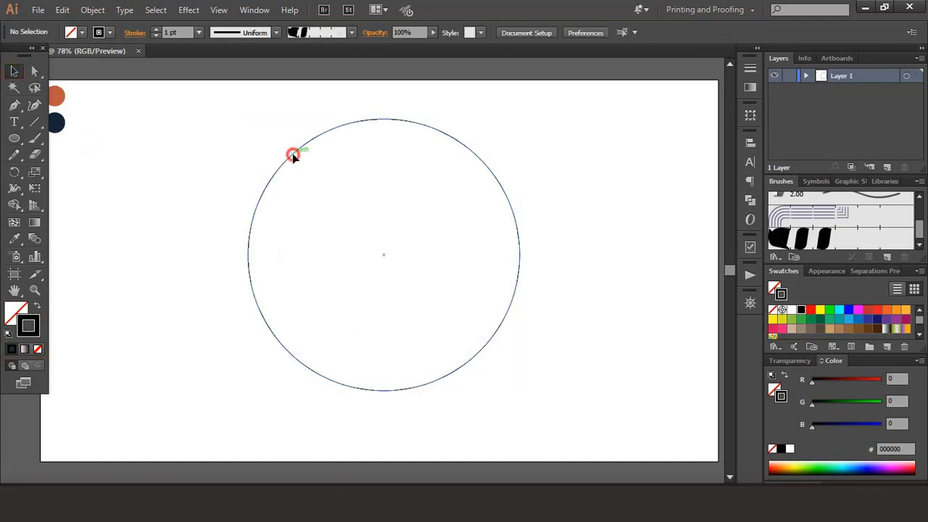
pyautogui.click(62, 10)
pyautogui.click(82, 76)
pyautogui.click(63, 10)
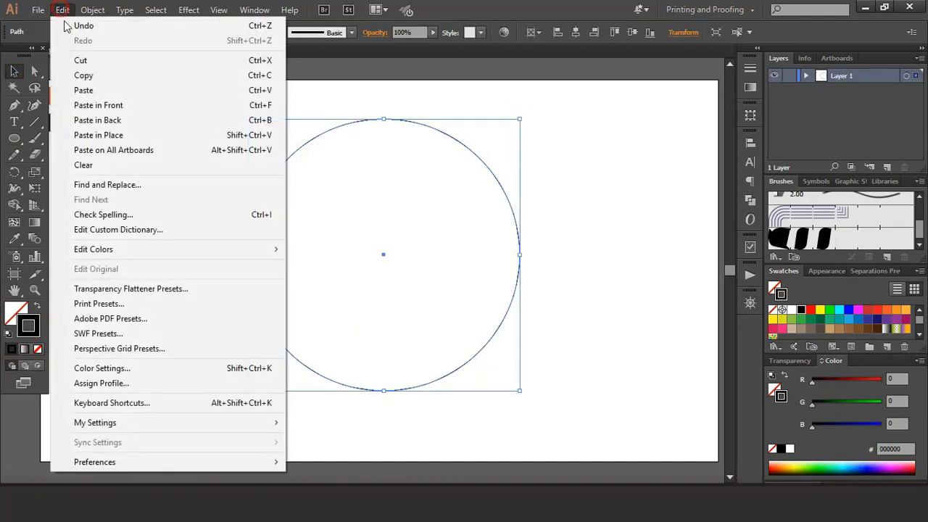
pyautogui.click(98, 135)
pyautogui.moveTo(520, 120); pyautogui.dragTo(494, 153)
# Apply Pattern Brush 1 to the outer circle's stroke
pyautogui.click(572, 156)
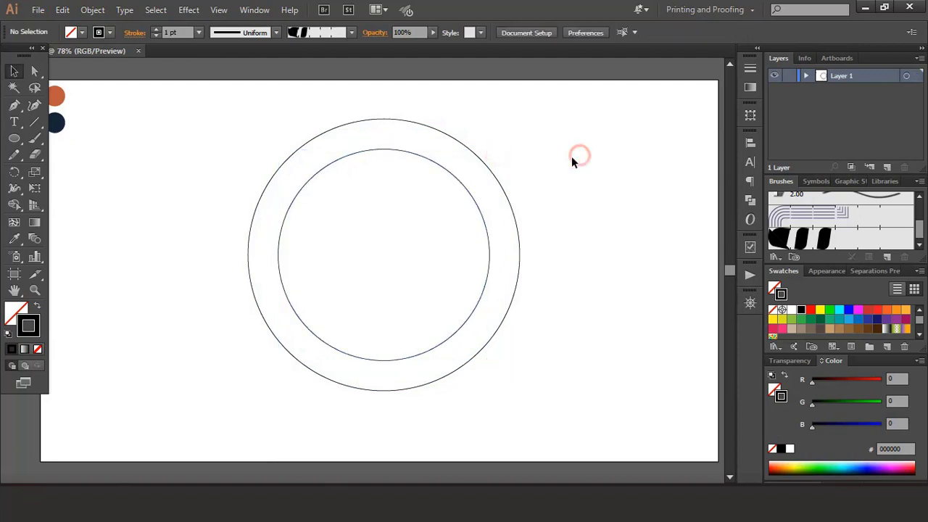
pyautogui.click(483, 164)
pyautogui.click(783, 238)
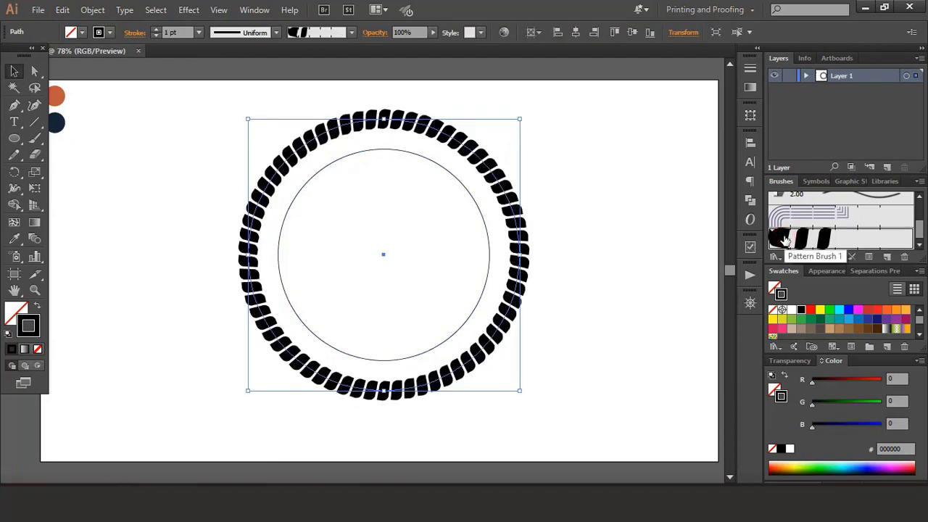
# Paste a copy of the inner circle in place and enlarge it to about 487 px
pyautogui.click(577, 135)
pyautogui.click(429, 158)
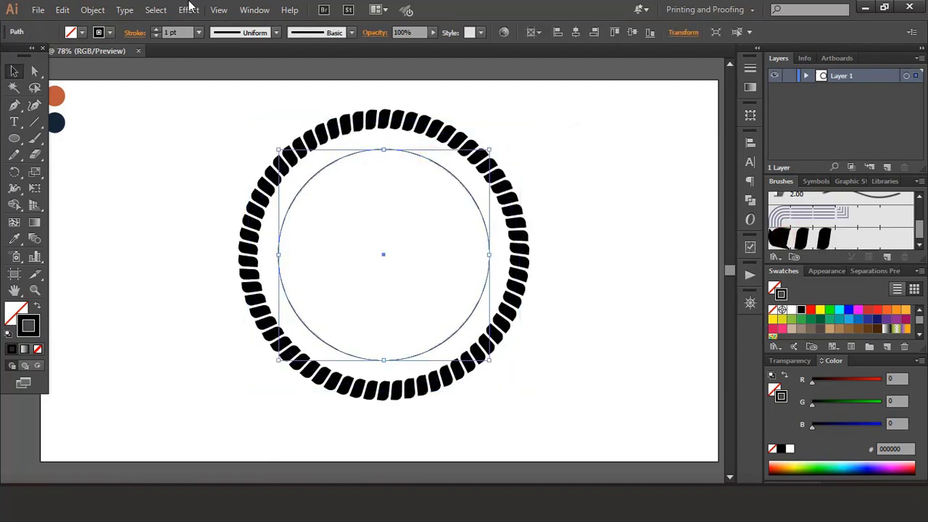
pyautogui.click(63, 10)
pyautogui.click(83, 75)
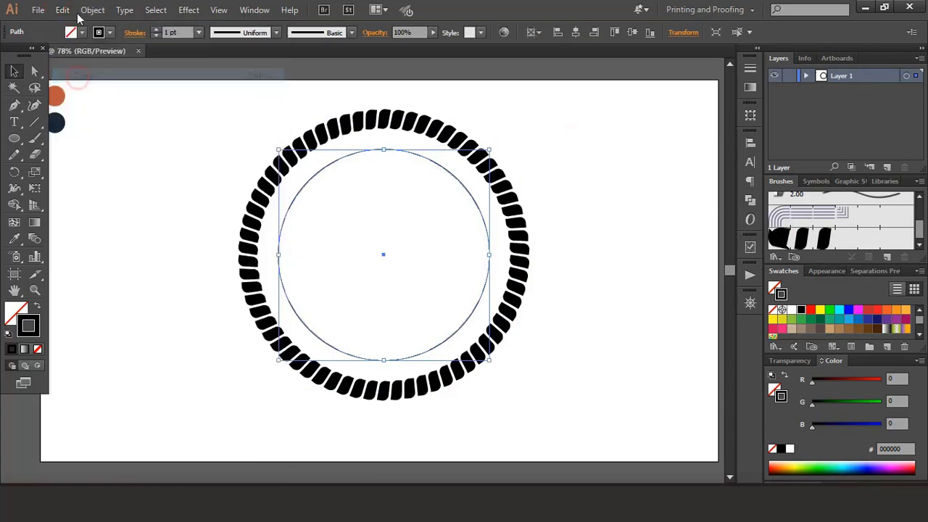
pyautogui.click(62, 10)
pyautogui.click(98, 135)
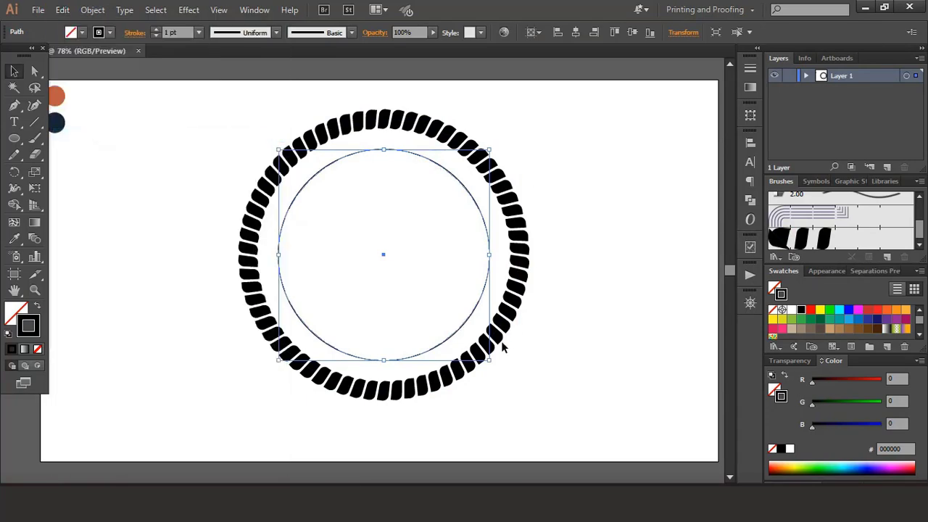
pyautogui.moveTo(490, 363); pyautogui.dragTo(516, 385)
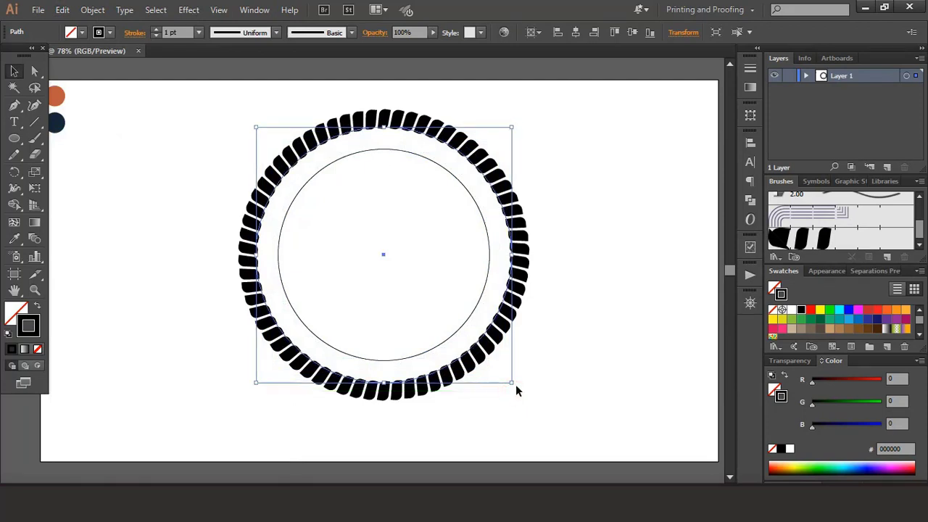
# Give the enlarged circle a solid black fill and no stroke
pyautogui.click(38, 348)
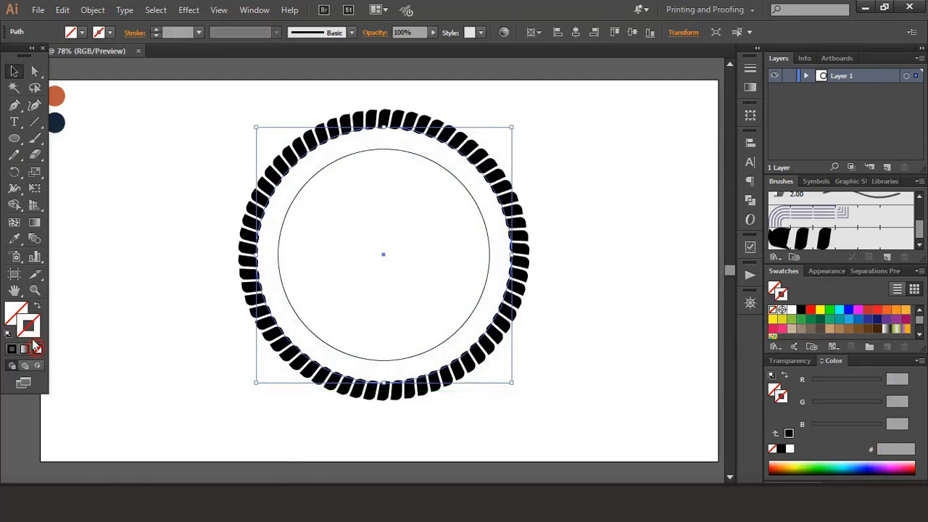
pyautogui.press('x')
pyautogui.click(11, 349)
pyautogui.click(159, 202)
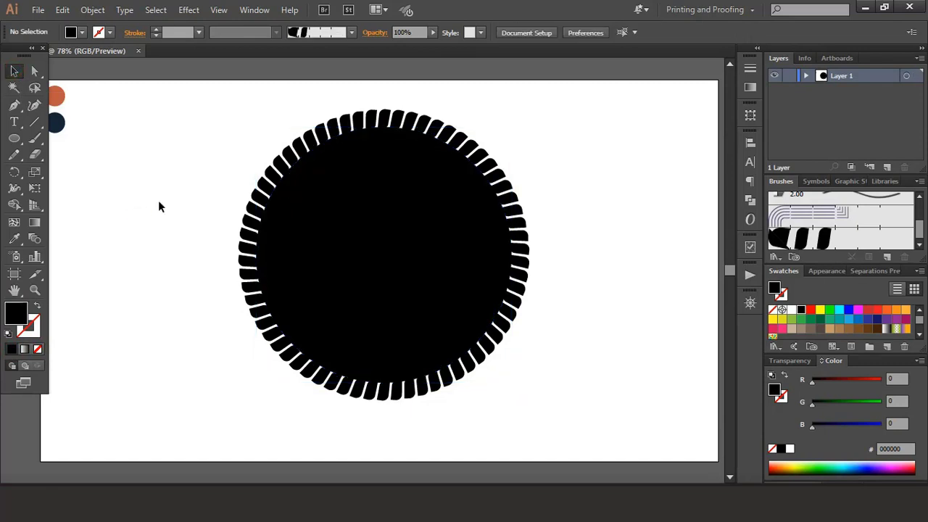
# Make the inner circle's stroke white and enlarge it around its centre
pyautogui.click(485, 226)
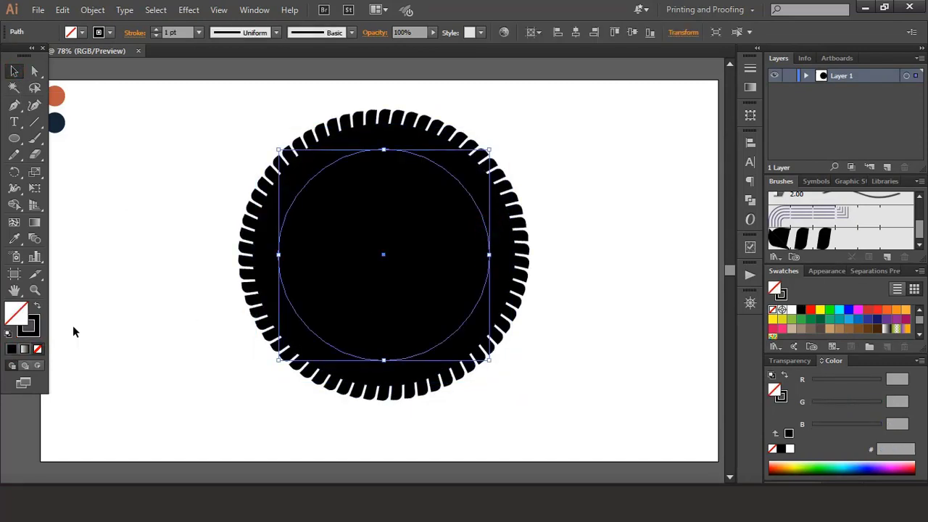
pyautogui.click(30, 332)
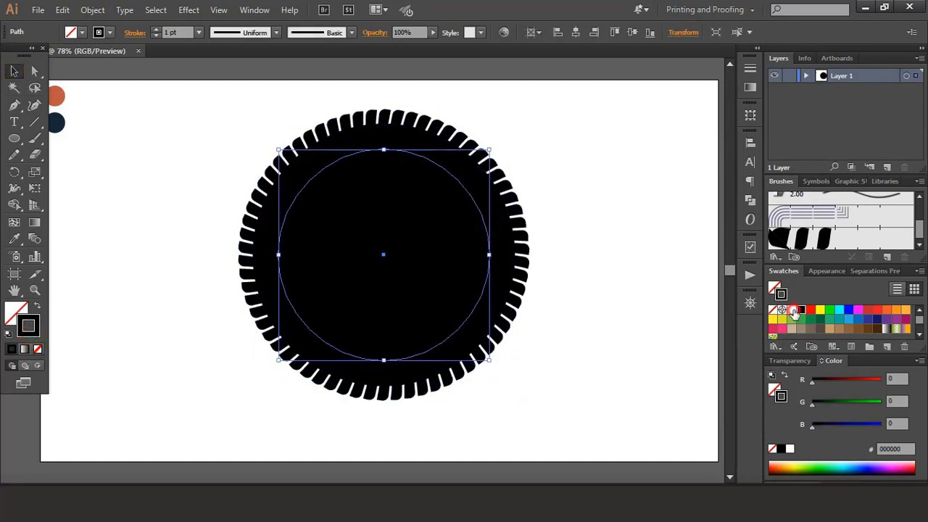
pyautogui.click(792, 311)
pyautogui.click(587, 210)
pyautogui.click(485, 208)
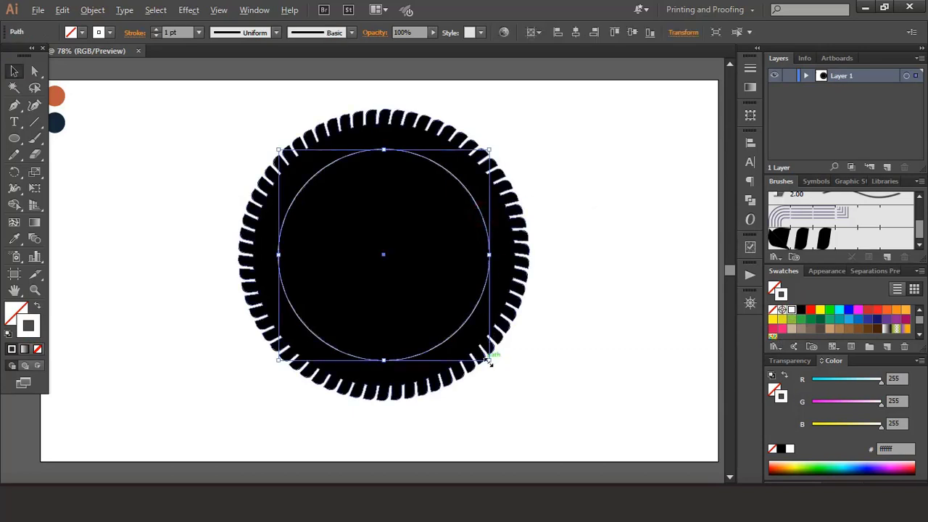
pyautogui.moveTo(490, 358); pyautogui.dragTo(495, 366)
pyautogui.click(585, 270)
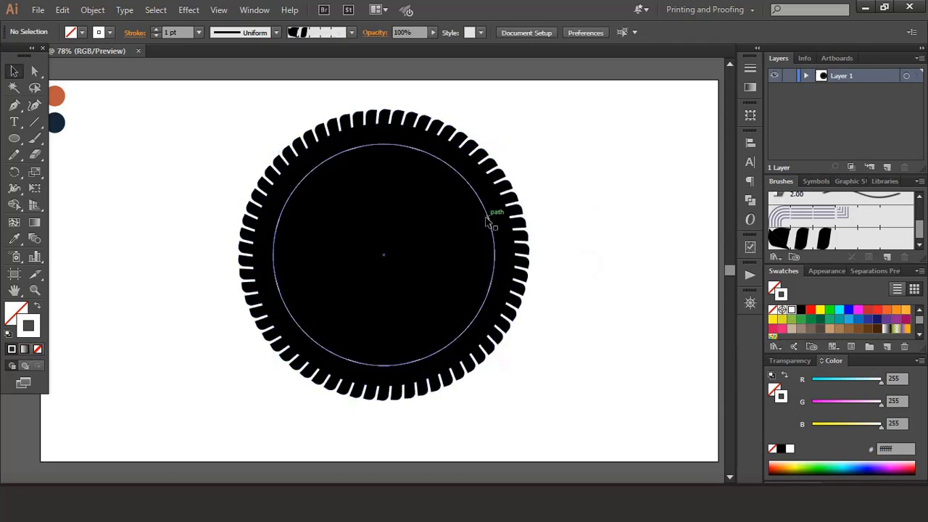
pyautogui.click(488, 213)
# Paste a copy of the inner circle in place and shrink it to about 348.72 px
pyautogui.click(63, 9)
pyautogui.click(84, 75)
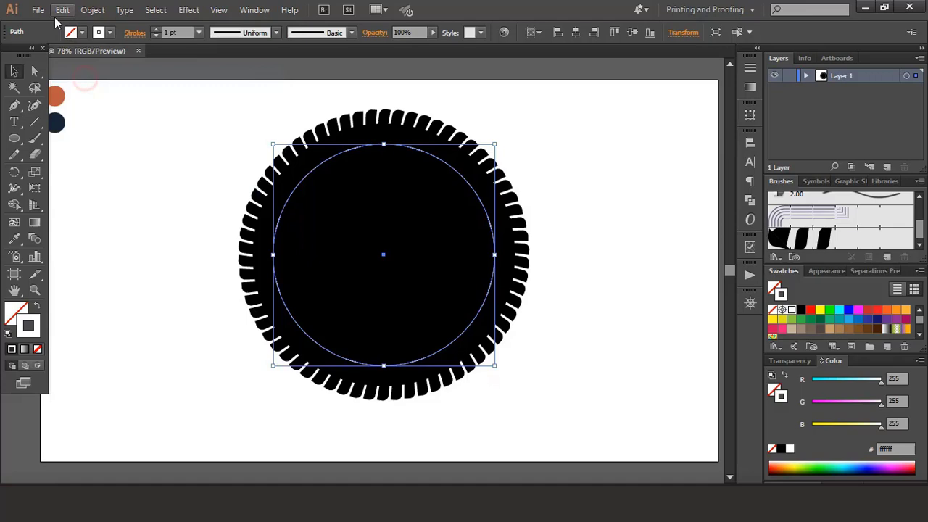
pyautogui.click(63, 10)
pyautogui.click(106, 135)
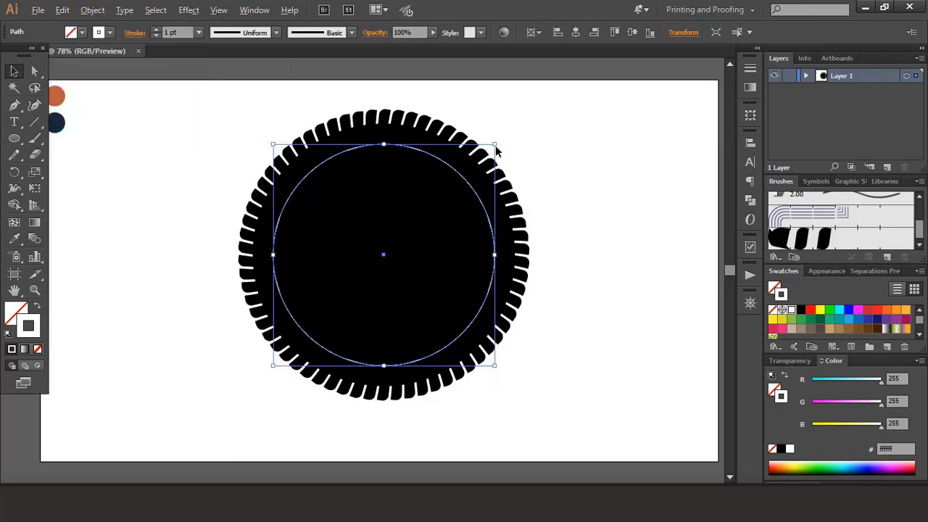
pyautogui.moveTo(494, 145); pyautogui.dragTo(477, 158)
# Raise the smaller inner circle's stroke weight to 9 pt
pyautogui.click(584, 149)
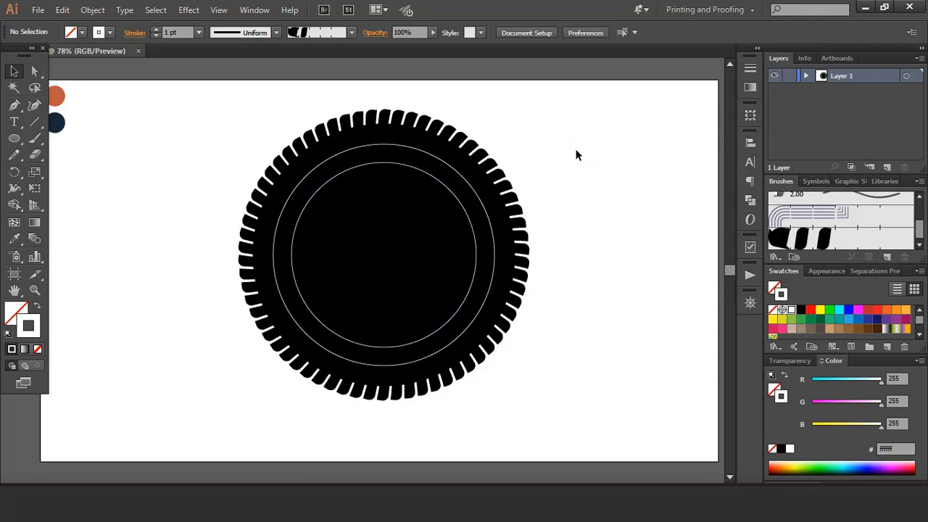
pyautogui.click(428, 176)
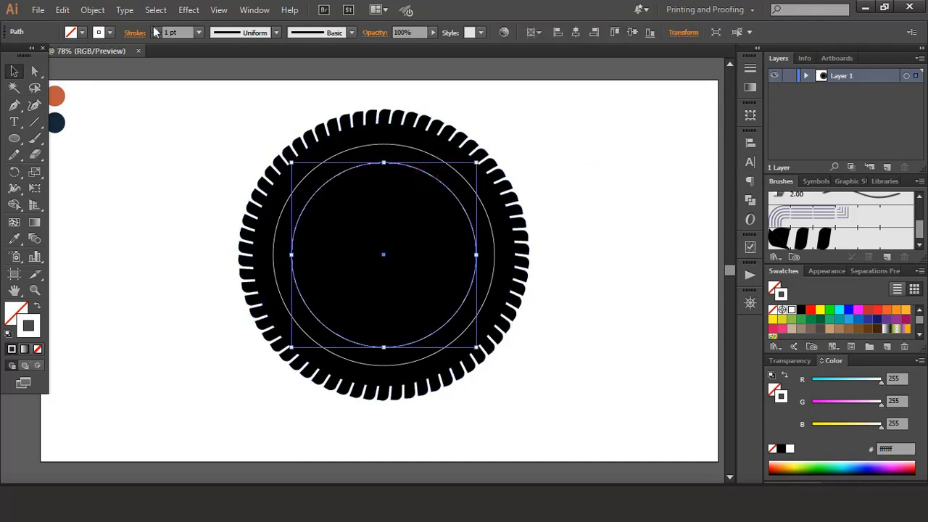
pyautogui.click(155, 30)
pyautogui.click(155, 30)
pyautogui.click(155, 30)
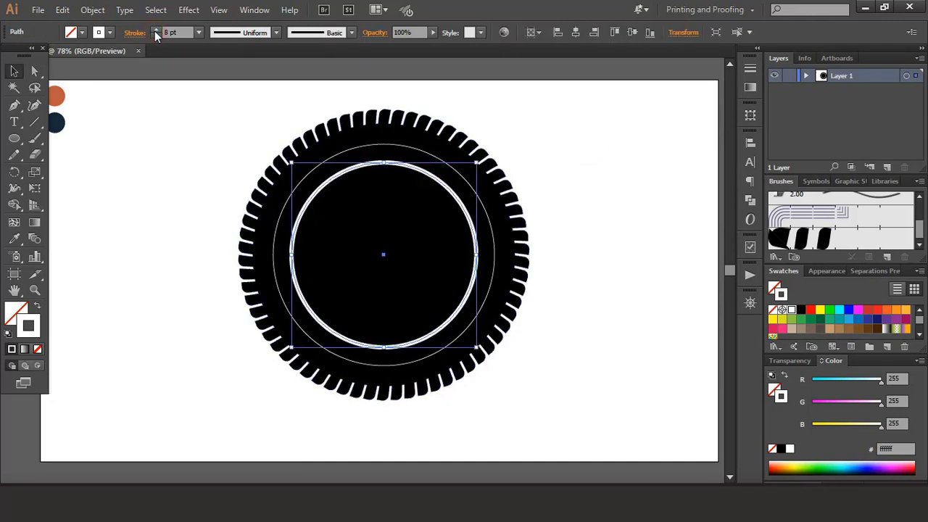
pyautogui.click(155, 30)
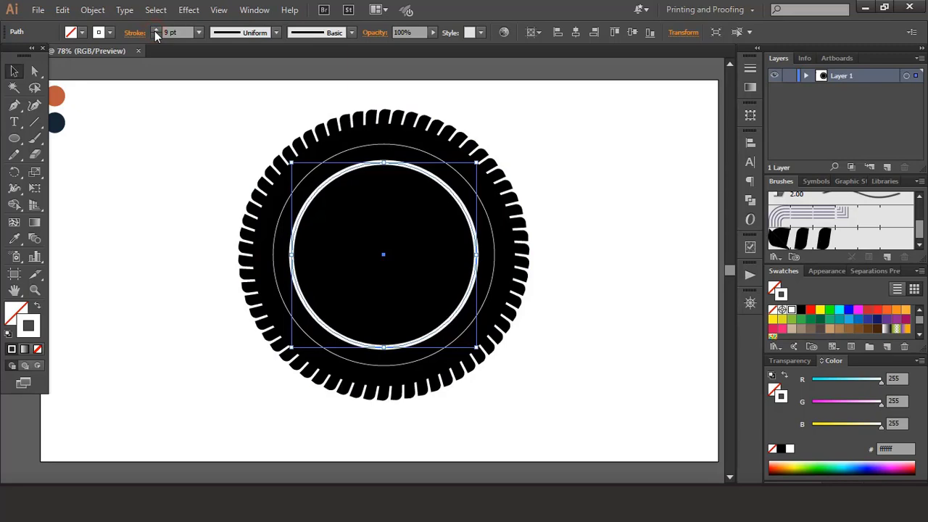
# Expand the 9 pt ring's fill and stroke into a solid shape, then zoom to actual size
pyautogui.click(93, 9)
pyautogui.click(116, 156)
pyautogui.click(439, 329)
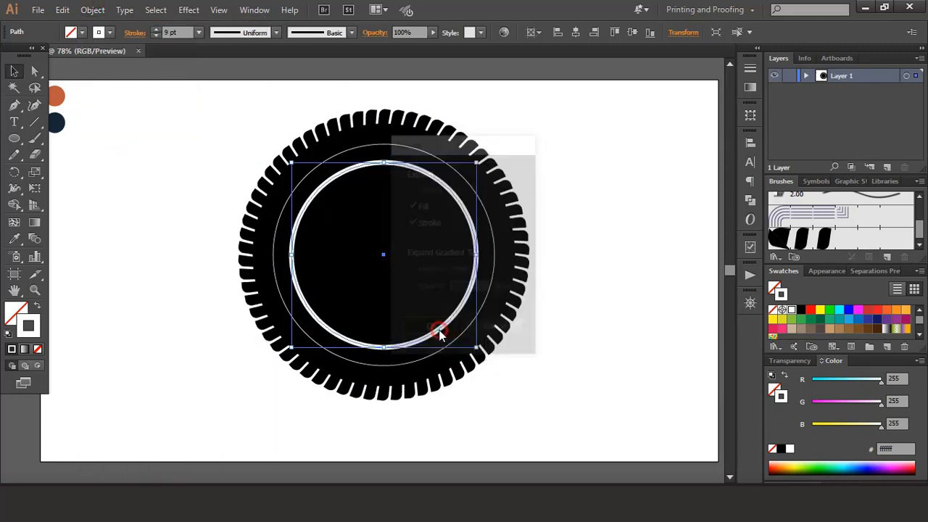
pyautogui.click(588, 182)
pyautogui.hotkey('ctrl', '1')
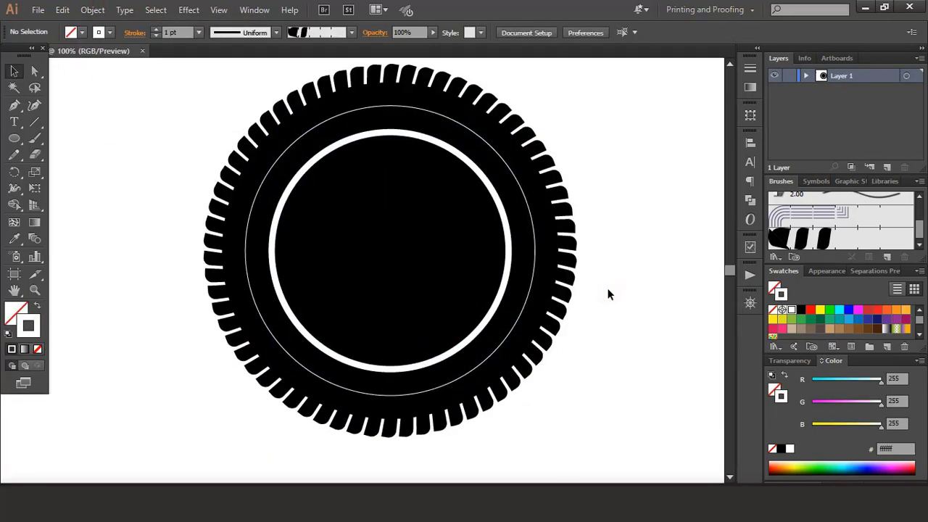
# Cut the larger thin circle with Scissors at its left, right, upper-left and upper-right points
pyautogui.click(535, 212)
pyautogui.click(35, 154)
pyautogui.click(75, 173)
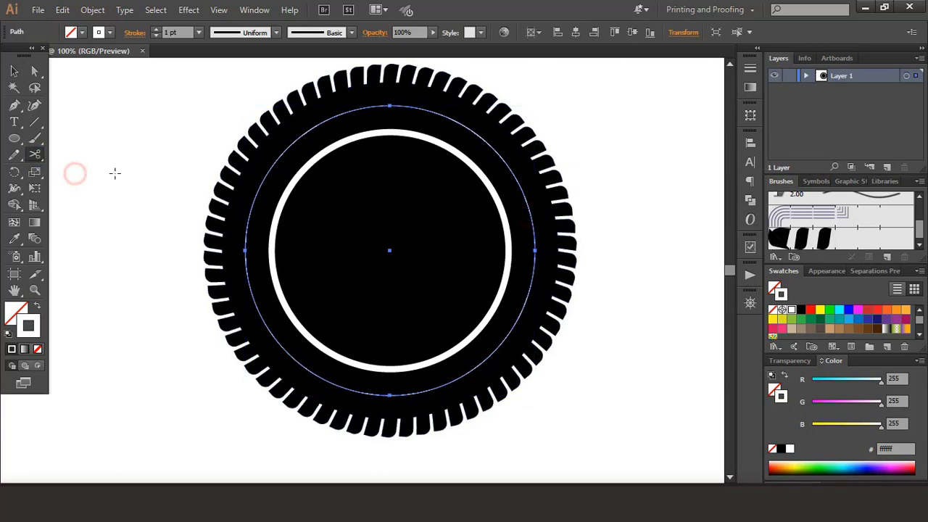
pyautogui.click(245, 250)
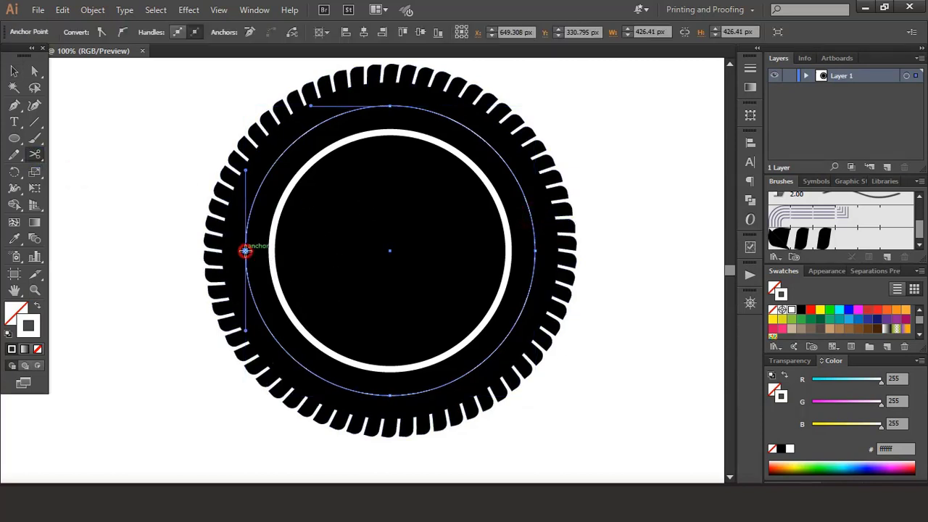
pyautogui.click(536, 250)
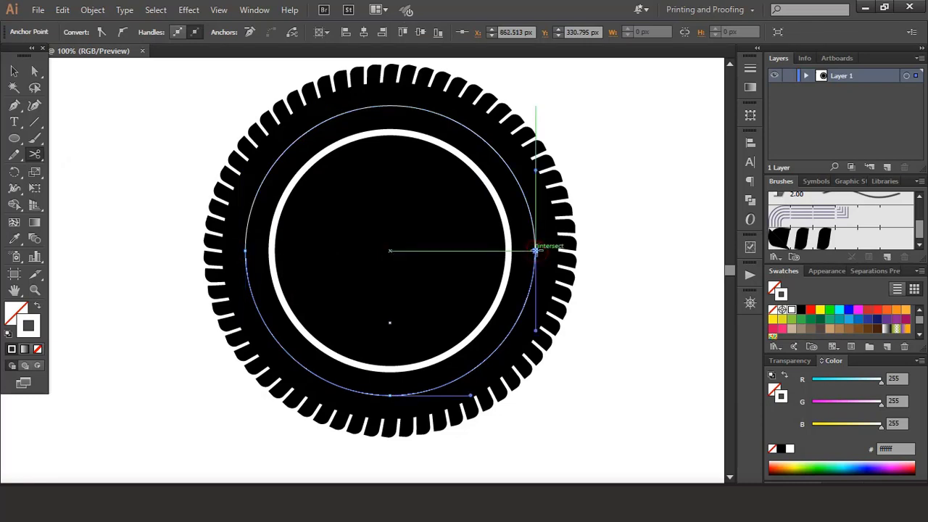
pyautogui.click(263, 183)
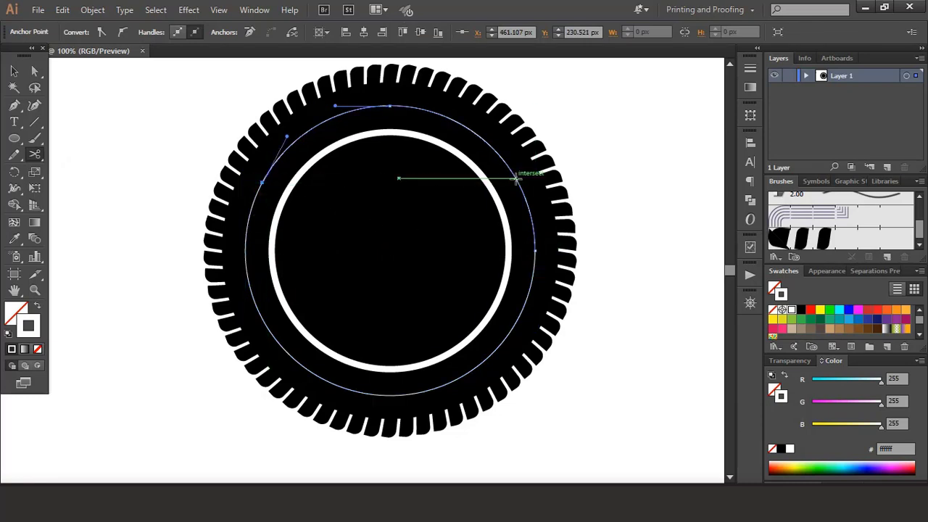
pyautogui.click(514, 175)
pyautogui.click(14, 72)
pyautogui.click(128, 159)
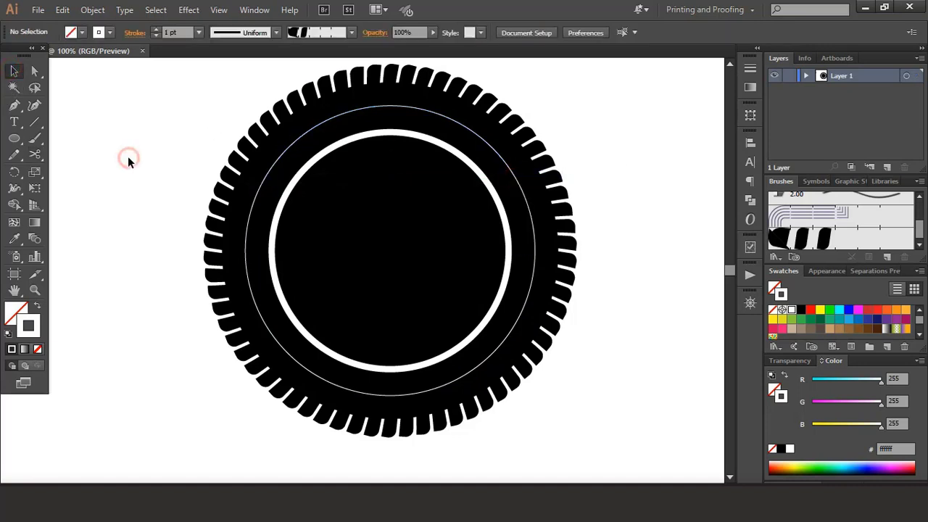
# Add white path text KOIOS along the top arc
pyautogui.click(13, 122)
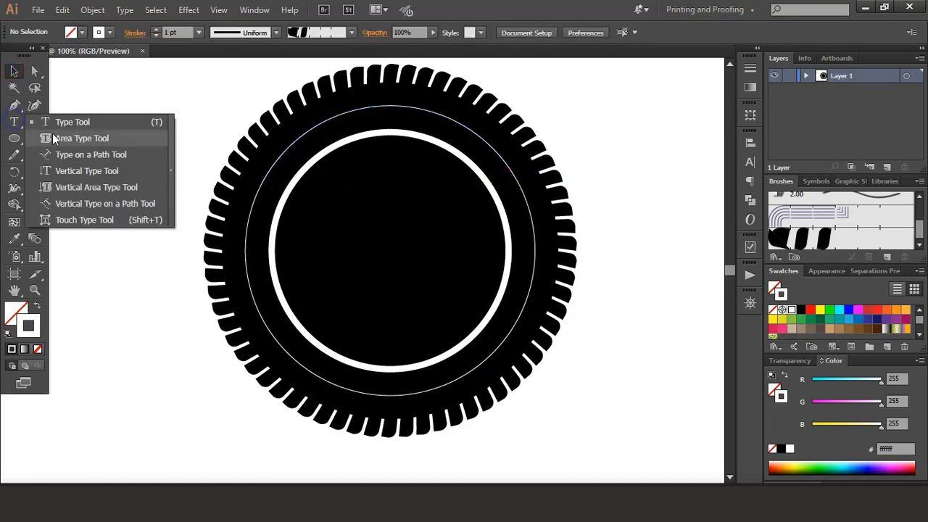
pyautogui.click(69, 160)
pyautogui.click(398, 107)
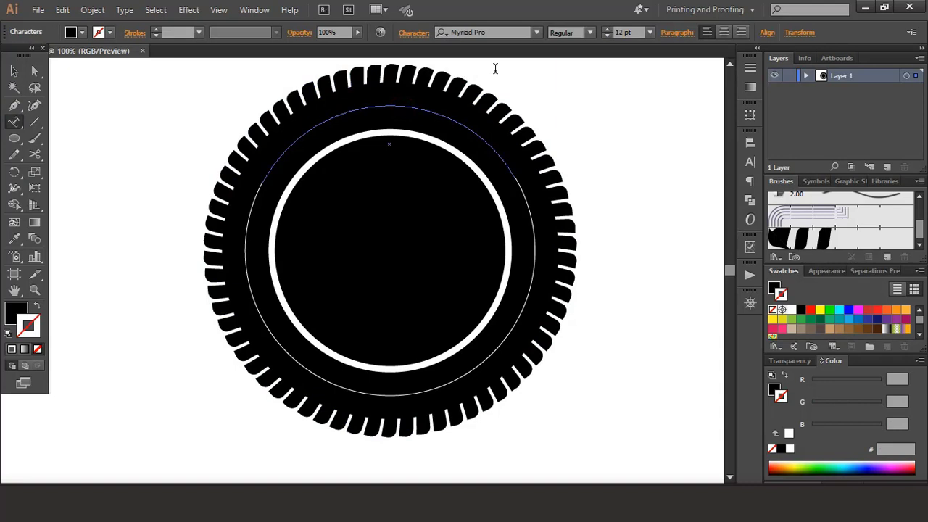
pyautogui.click(15, 316)
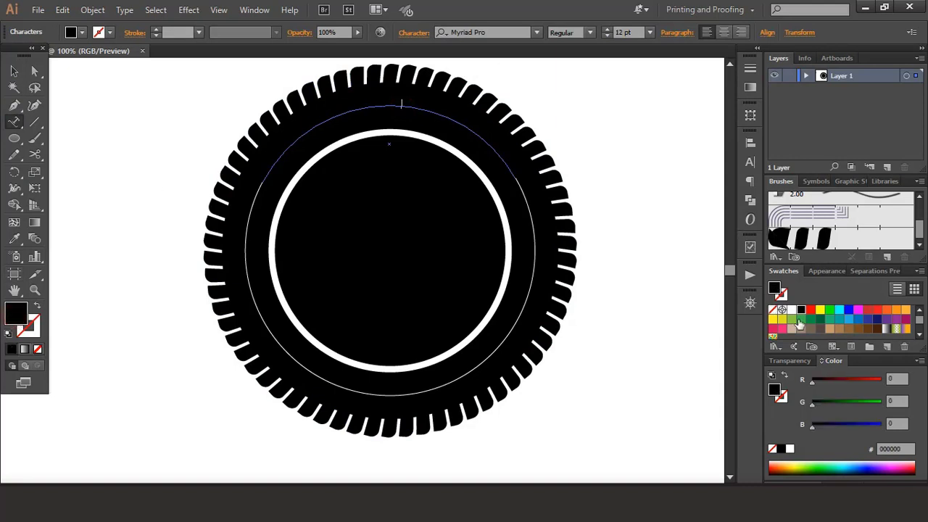
pyautogui.click(792, 311)
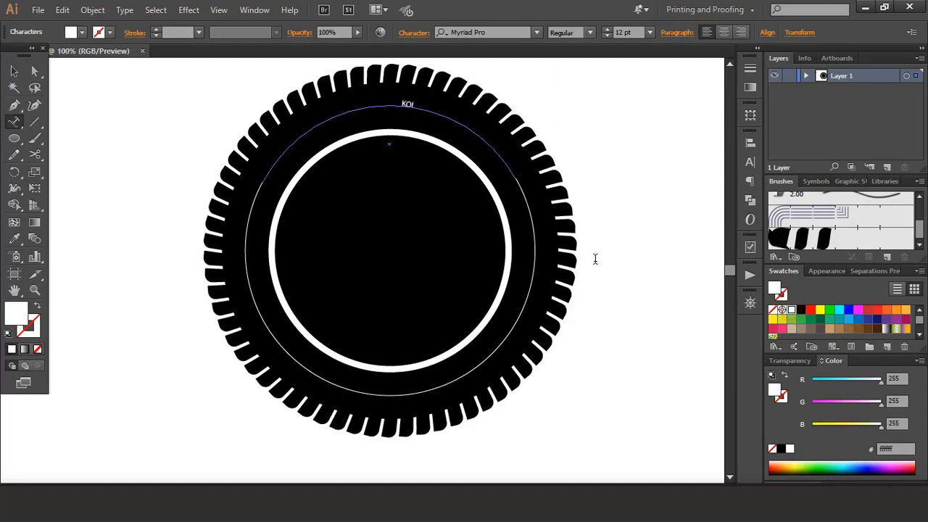
pyautogui.click(14, 70)
# Start typing INTELLIGENCE as path text along the bottom arc
pyautogui.click(145, 158)
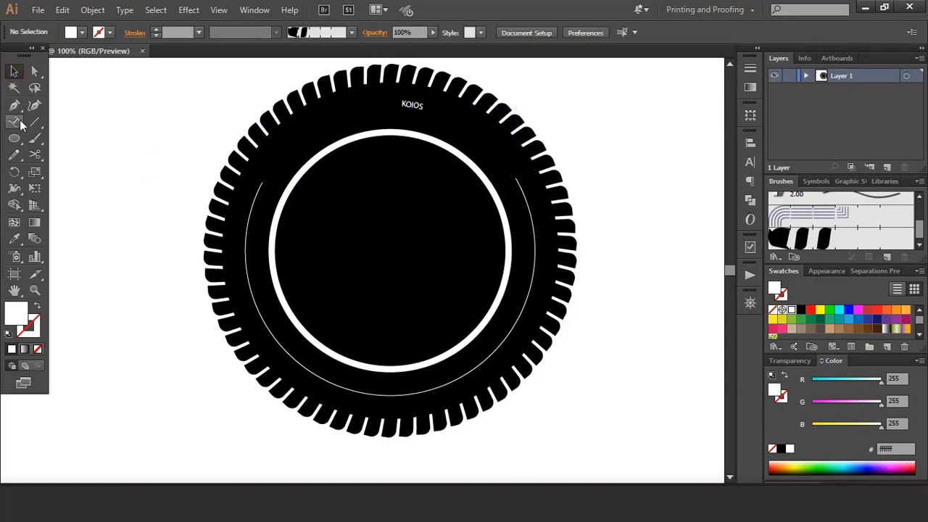
pyautogui.click(329, 382)
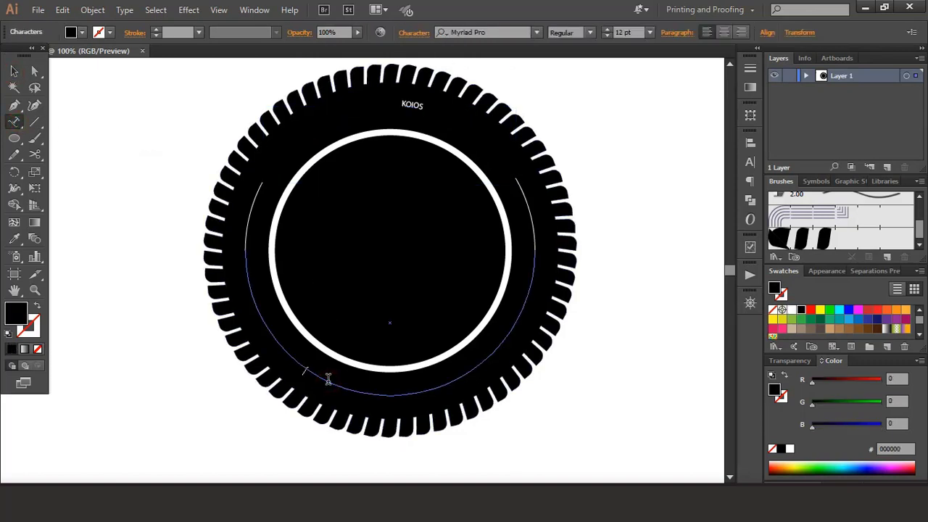
pyautogui.write('INI')
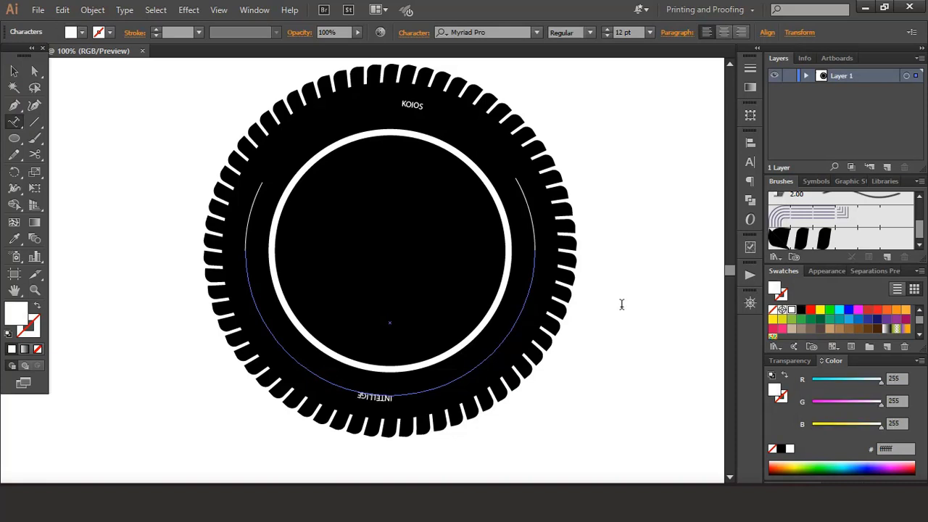
# Set both curved texts to 56 pt and right-align them
pyautogui.click(14, 70)
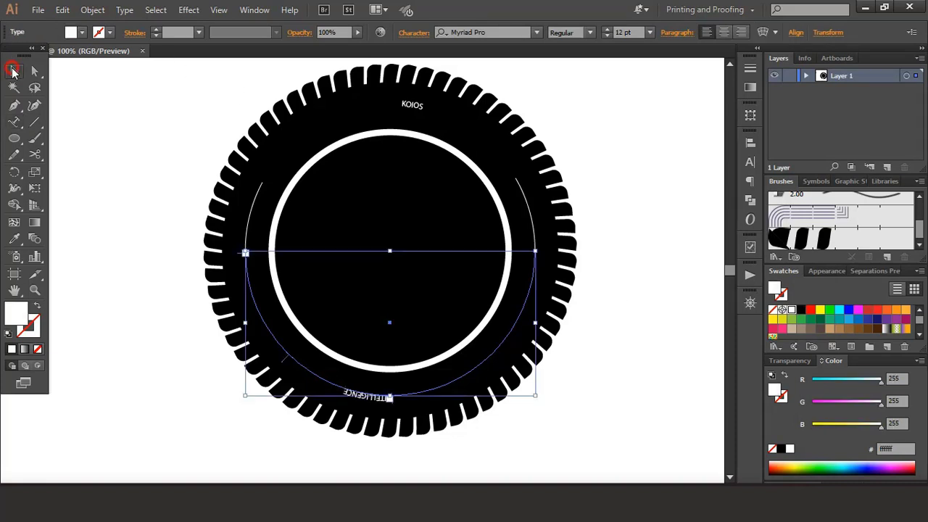
pyautogui.click(415, 104)
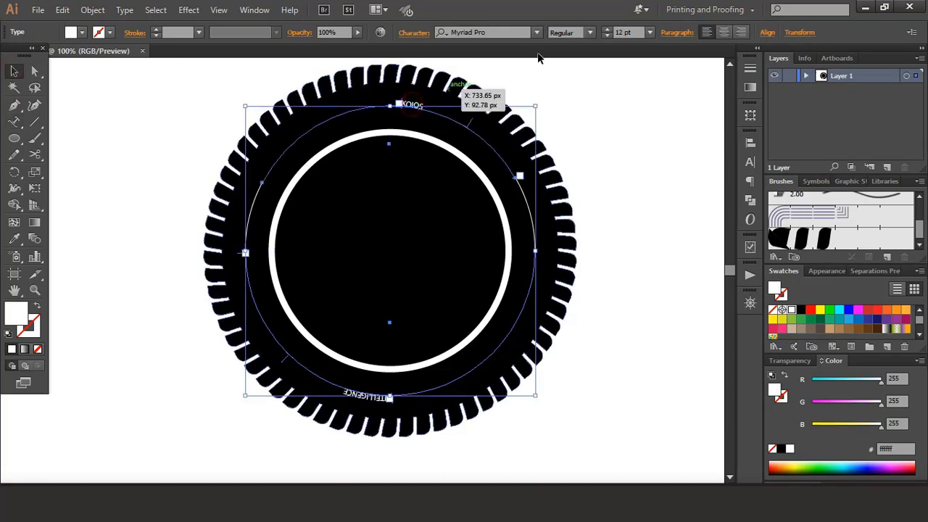
pyautogui.click(608, 28)
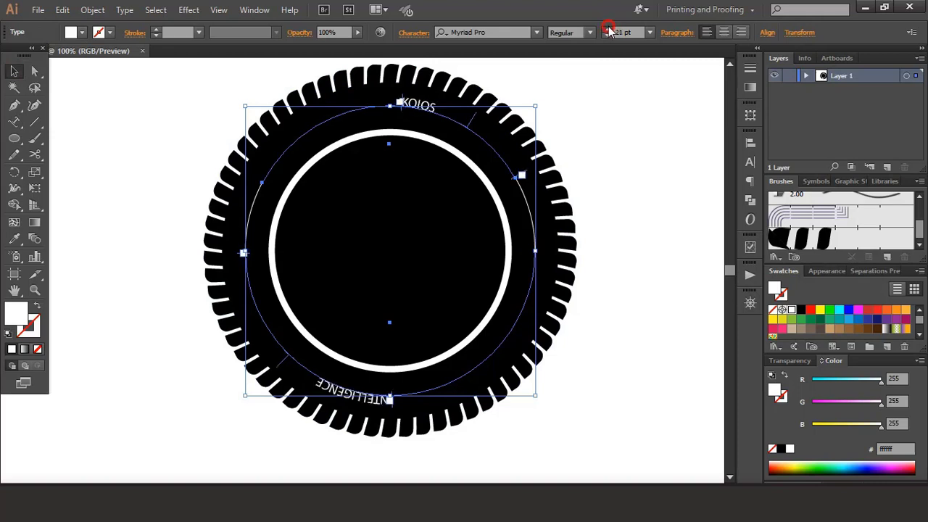
pyautogui.moveTo(608, 28); pyautogui.dragTo(608, 29)
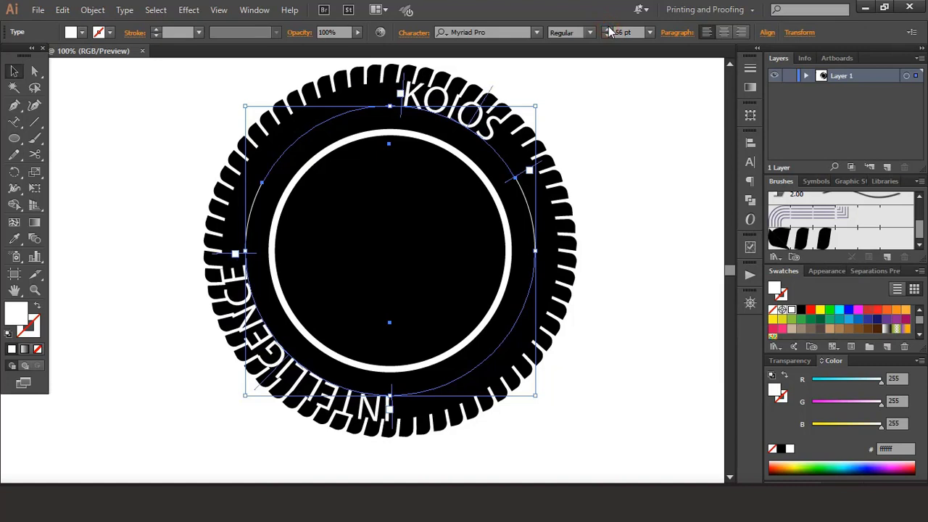
pyautogui.click(744, 33)
# Slide KOIOS and INTELLIGENCE along their arcs and centre each on its path
pyautogui.click(647, 209)
pyautogui.click(482, 135)
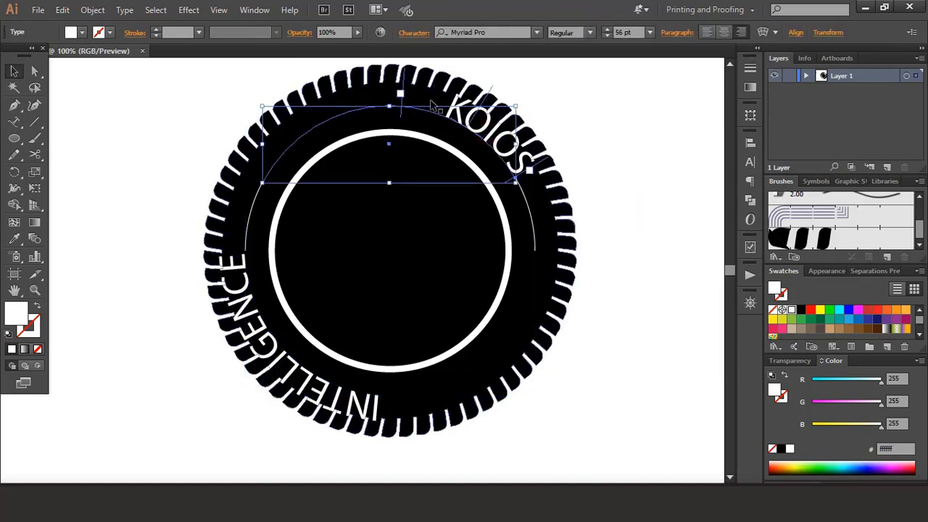
pyautogui.moveTo(388, 85); pyautogui.dragTo(256, 180)
pyautogui.click(350, 409)
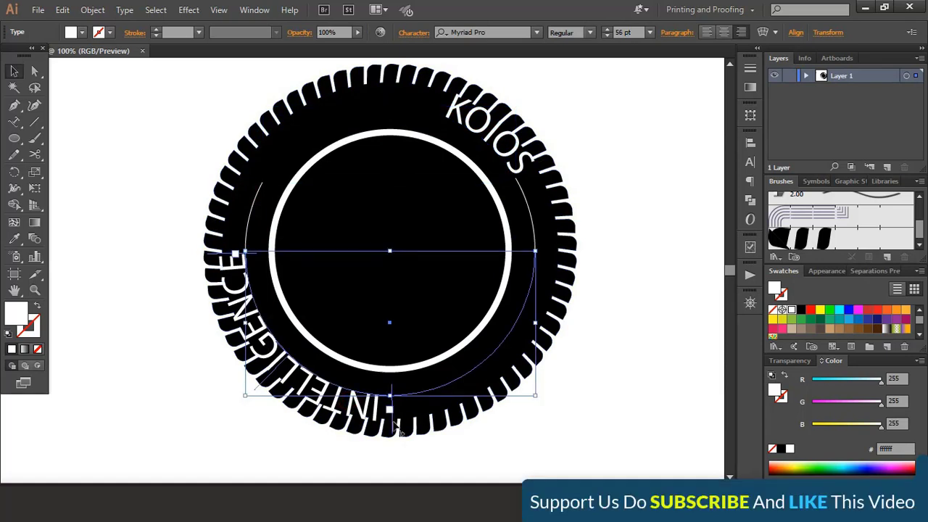
pyautogui.moveTo(535, 312); pyautogui.dragTo(543, 236)
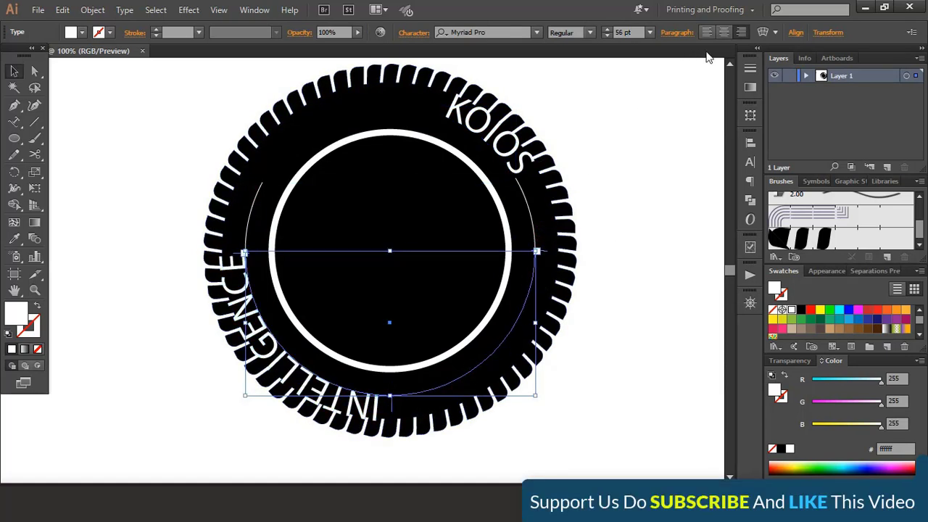
pyautogui.click(726, 32)
pyautogui.click(488, 117)
pyautogui.click(725, 32)
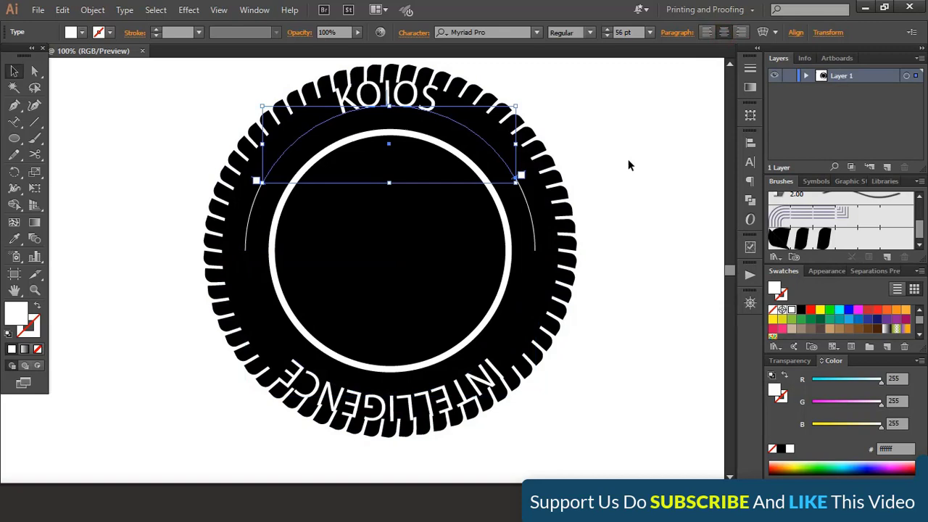
pyautogui.click(628, 158)
# Set KOIOS's Type on a Path Options to Align to Path Center
pyautogui.click(415, 101)
pyautogui.click(156, 9)
pyautogui.moveTo(129, 12)
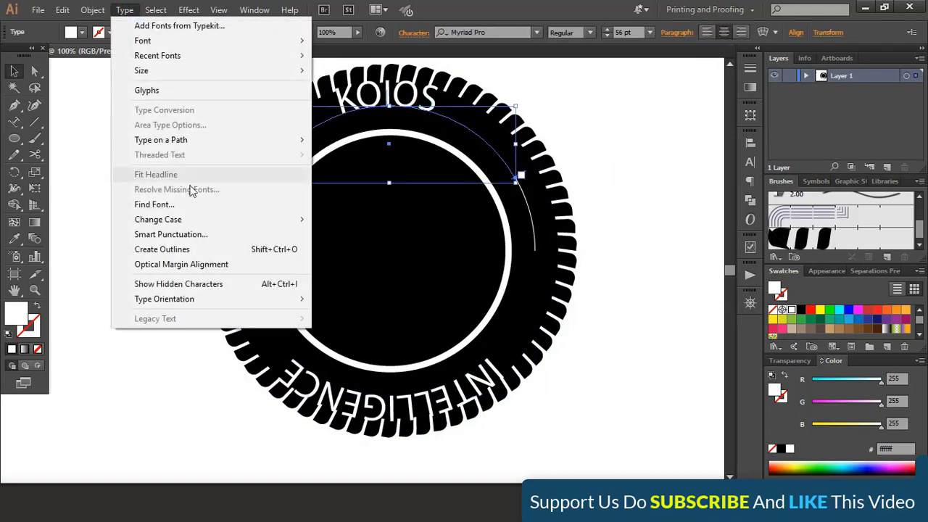
pyautogui.moveTo(225, 145)
pyautogui.click(392, 218)
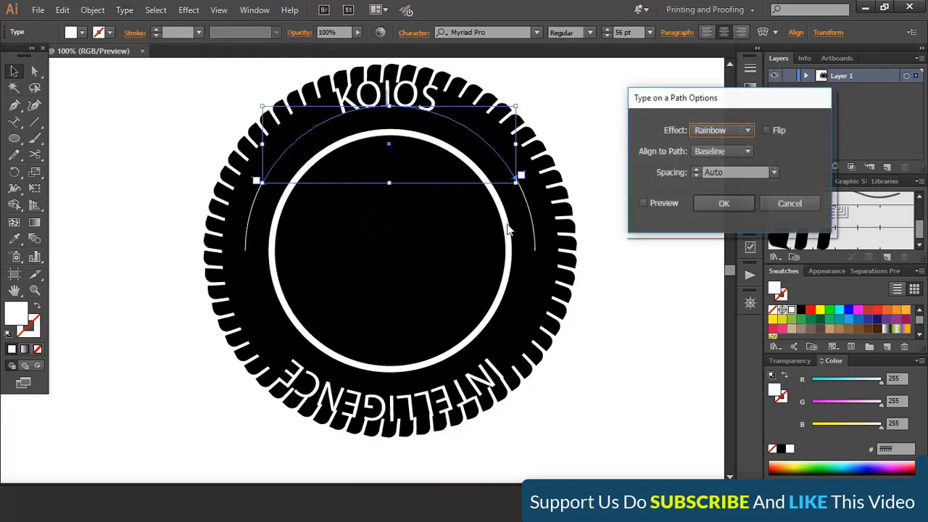
pyautogui.click(698, 153)
pyautogui.click(712, 194)
pyautogui.click(643, 203)
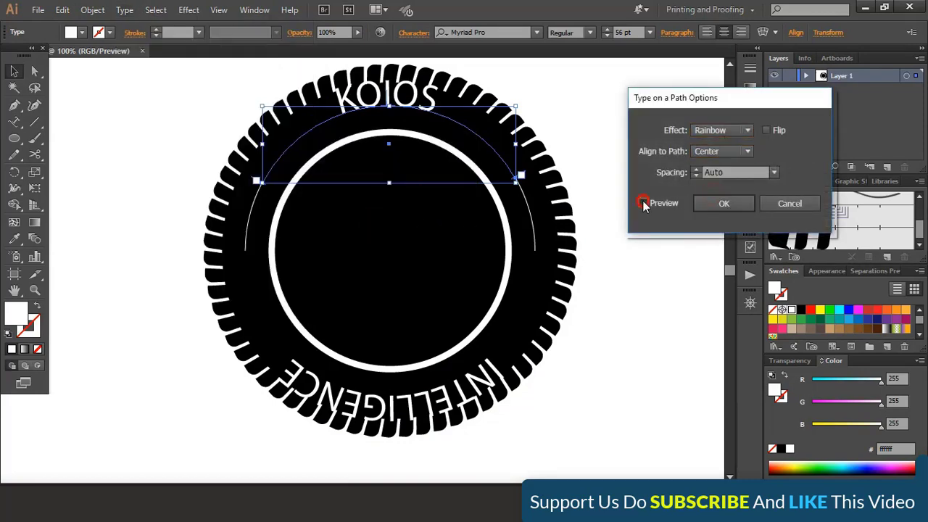
pyautogui.click(714, 205)
# Set INTELLIGENCE to Align to Path Center with Flip ticked so it reads upright
pyautogui.click(444, 398)
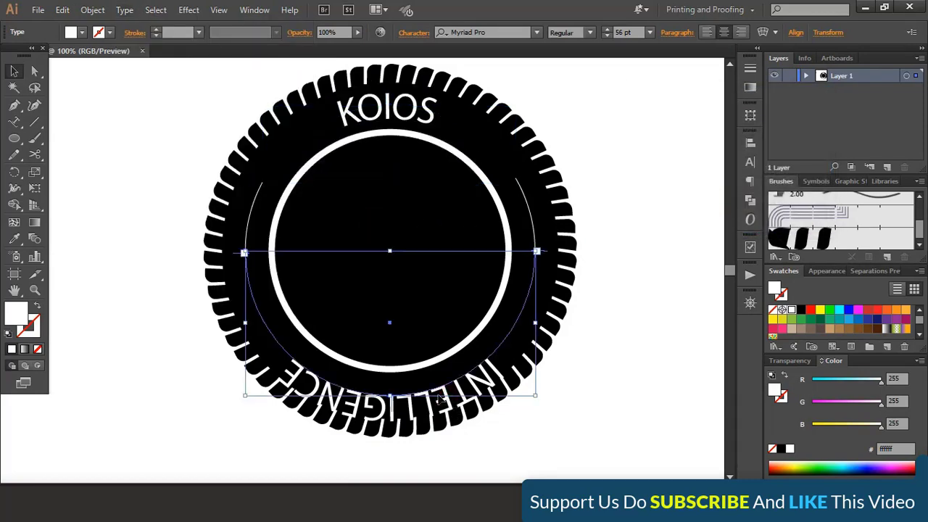
pyautogui.click(125, 11)
pyautogui.moveTo(217, 140)
pyautogui.click(355, 217)
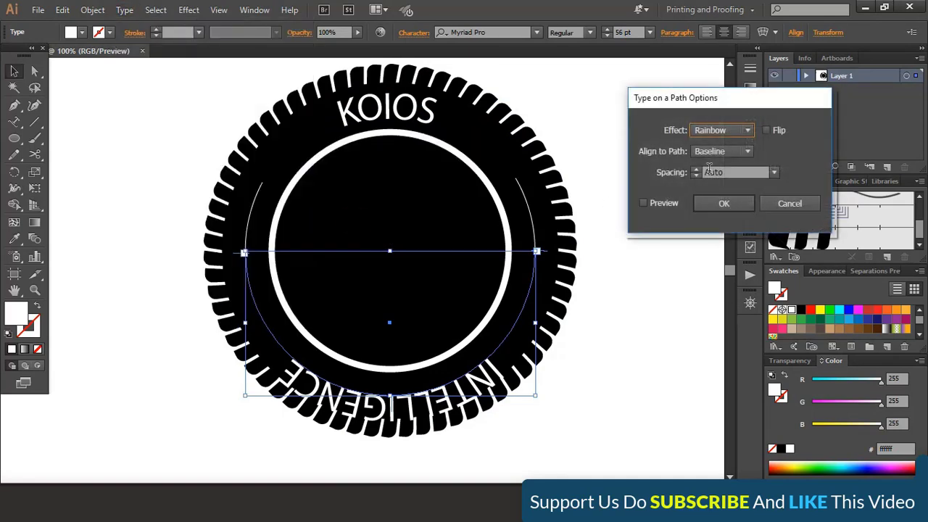
pyautogui.click(708, 152)
pyautogui.click(715, 194)
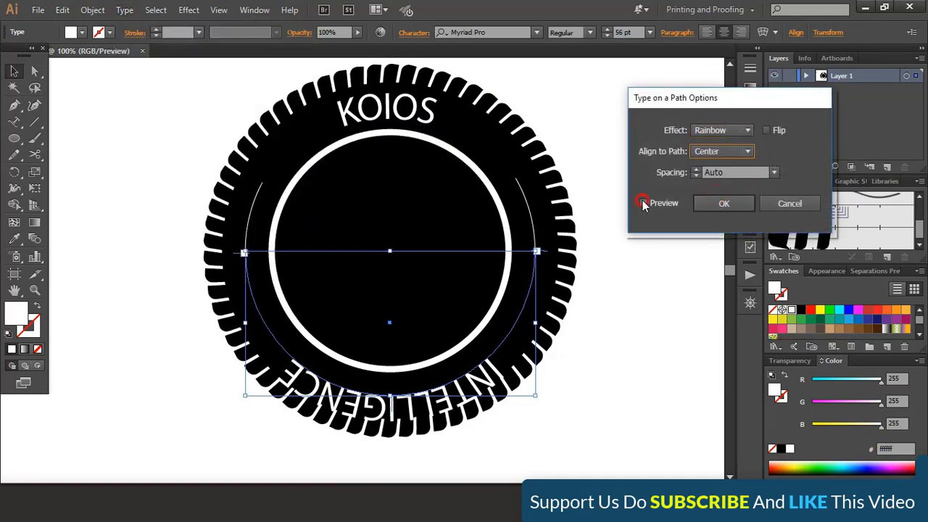
pyautogui.click(643, 203)
pyautogui.click(766, 131)
pyautogui.click(723, 204)
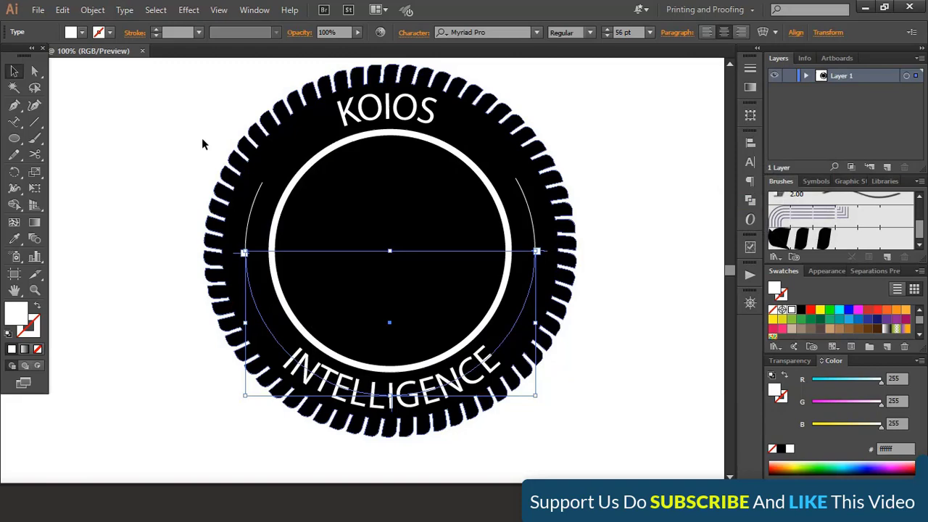
pyautogui.click(152, 147)
pyautogui.click(403, 396)
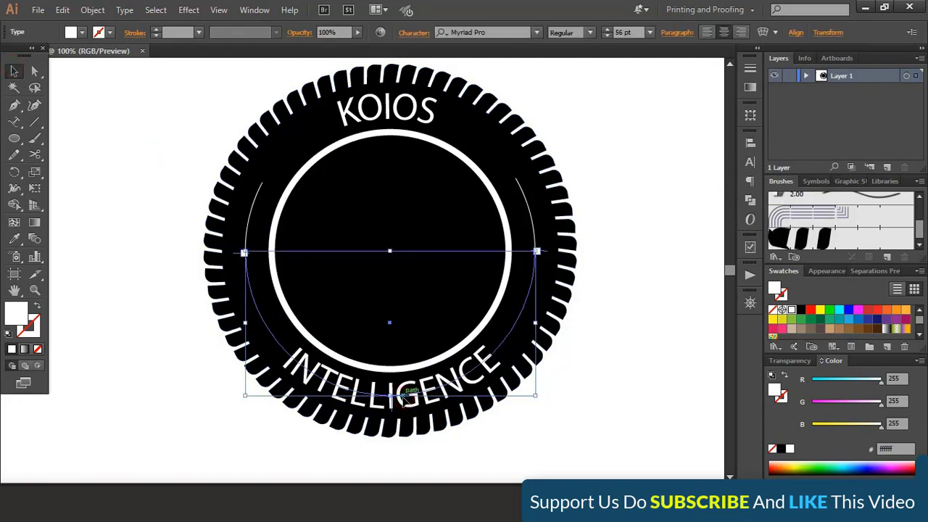
# Change the font of INTELLIGENCE and KOIOS from Myriad Pro to Georgia Bold
pyautogui.click(492, 32)
pyautogui.write('G')
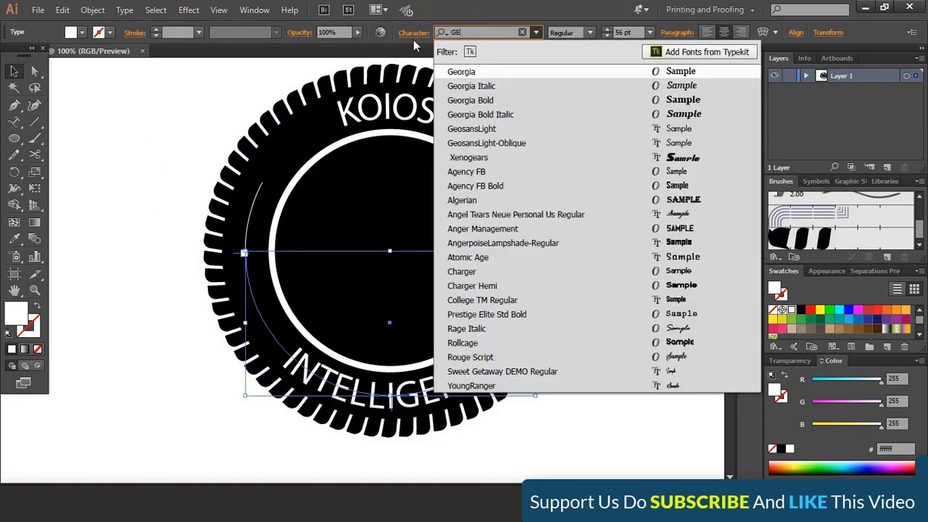
pyautogui.write('eorgia')
pyautogui.click(531, 108)
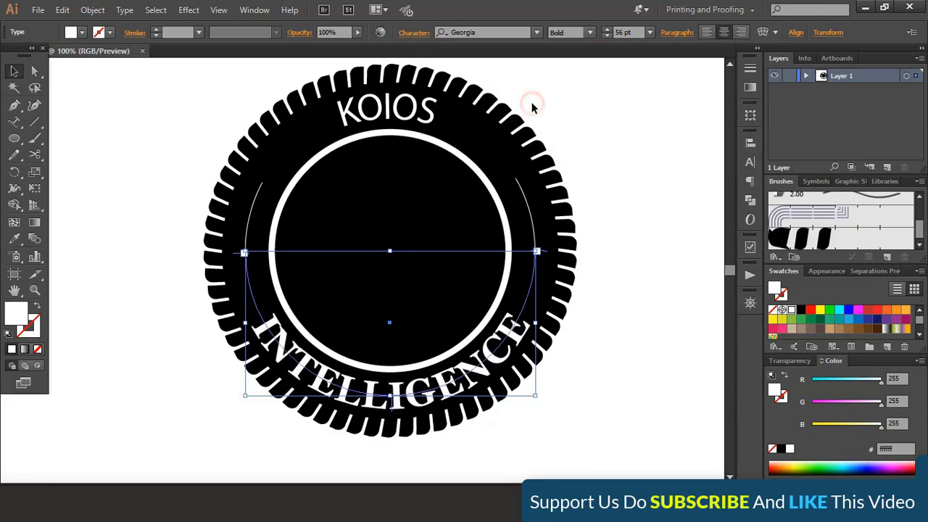
pyautogui.click(607, 229)
pyautogui.click(425, 104)
pyautogui.click(464, 31)
pyautogui.write('GE')
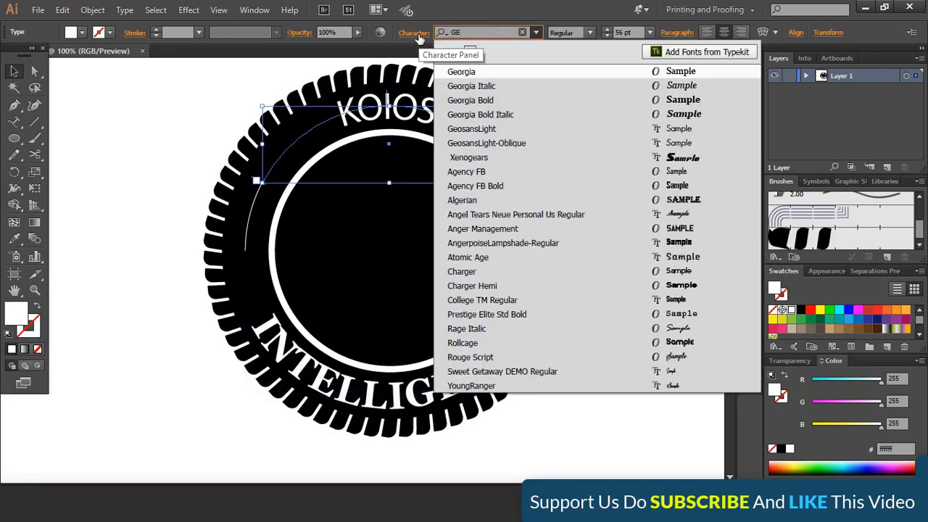
pyautogui.click(533, 100)
pyautogui.click(612, 150)
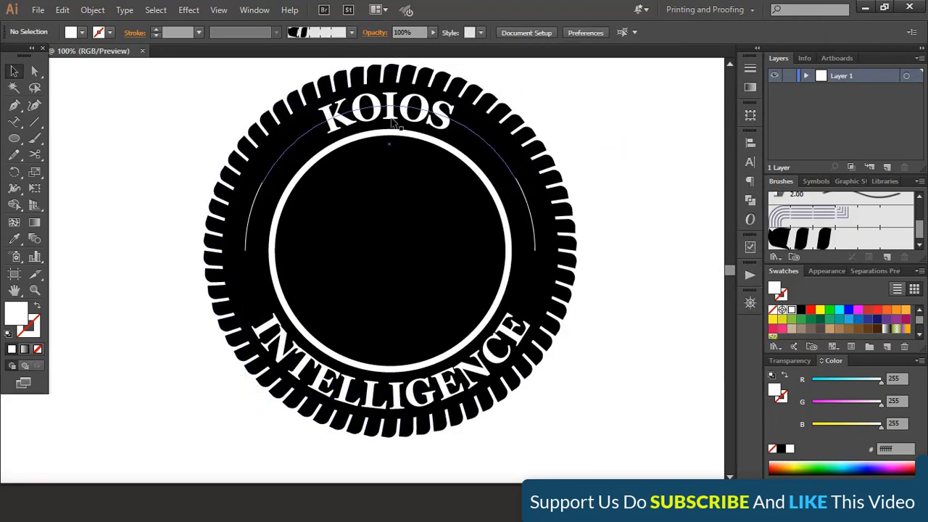
# Widen the KOIOS letter spacing from 200 through 400 to 600 in the Character panel
pyautogui.click(395, 123)
pyautogui.click(749, 162)
pyautogui.click(694, 229)
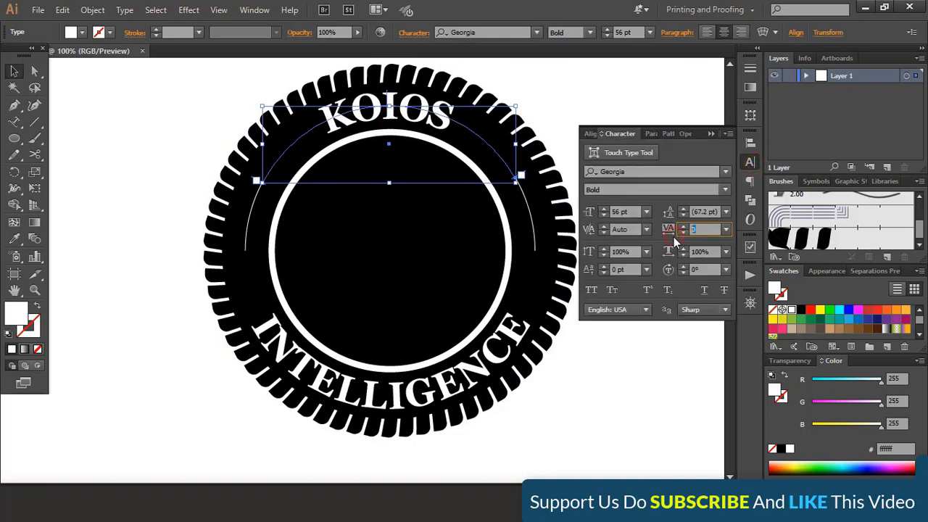
pyautogui.write('200')
pyautogui.press('Return')
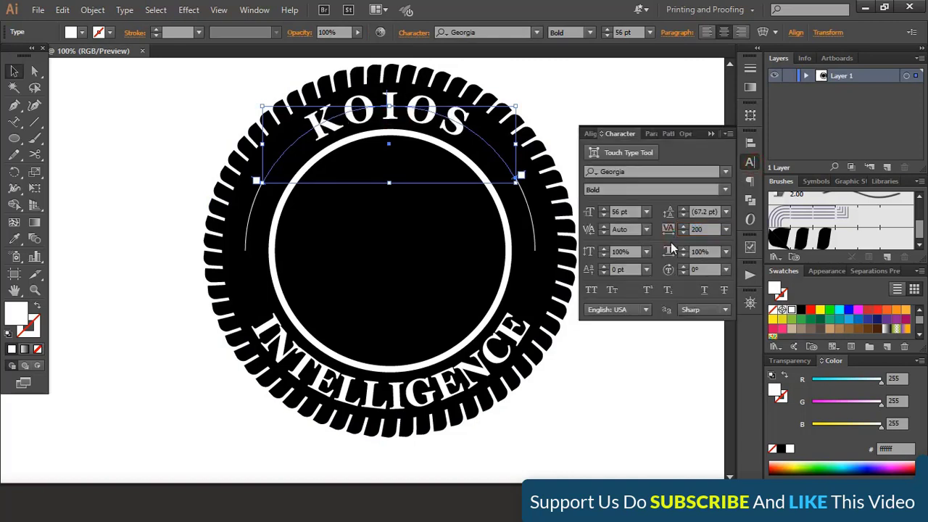
pyautogui.click(696, 229)
pyautogui.press('Return')
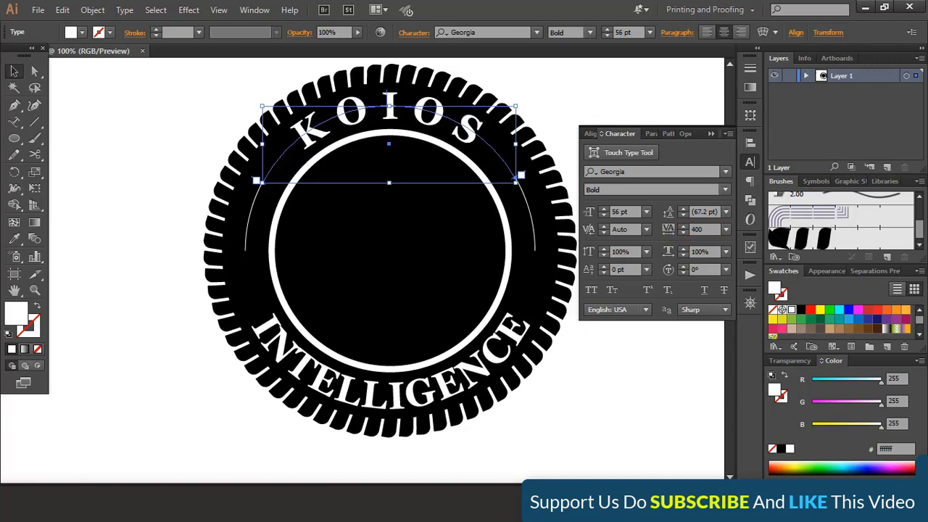
pyautogui.click(694, 230)
pyautogui.write('600')
pyautogui.press('Return')
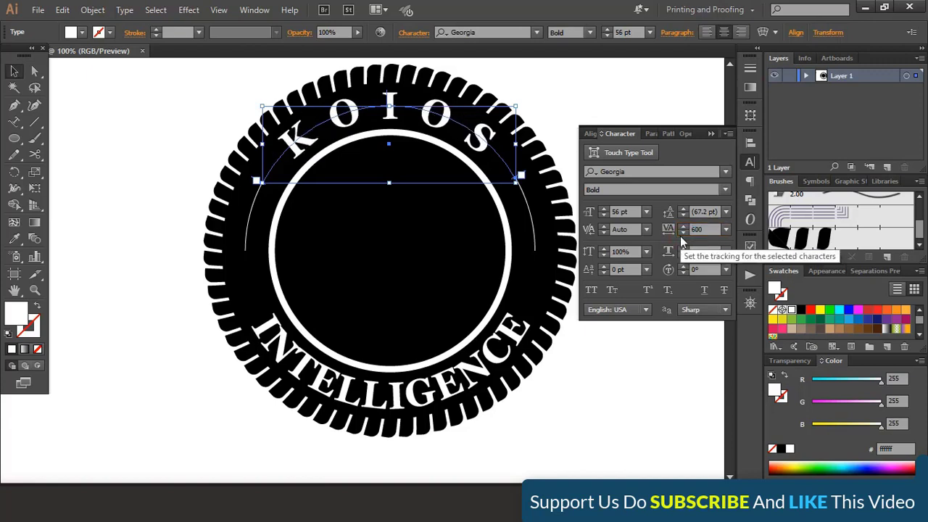
# Set the INTELLIGENCE letter spacing to 400
pyautogui.click(417, 390)
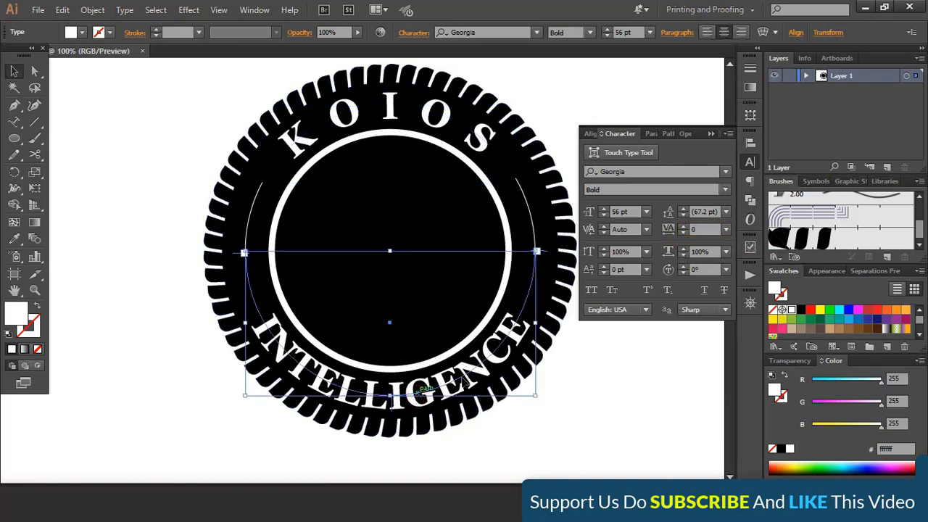
pyautogui.click(664, 234)
pyautogui.write('400')
pyautogui.press('Return')
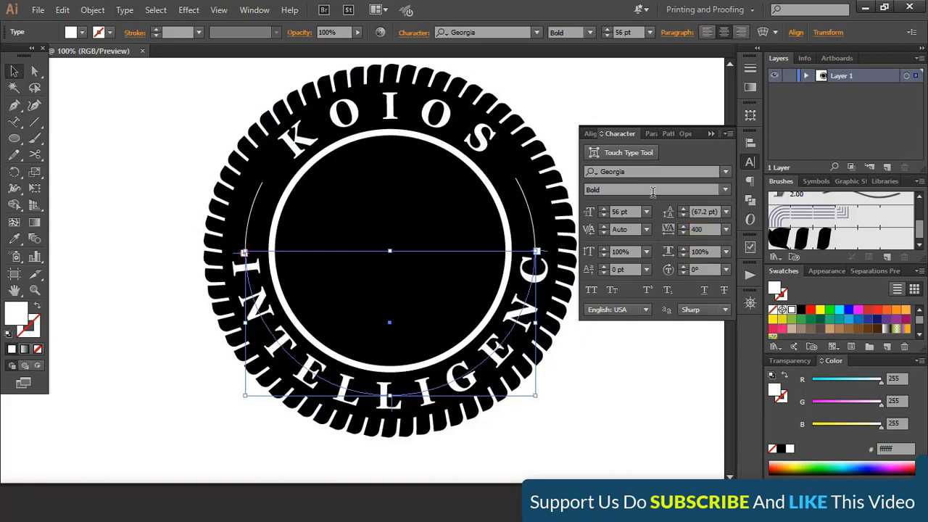
pyautogui.click(578, 105)
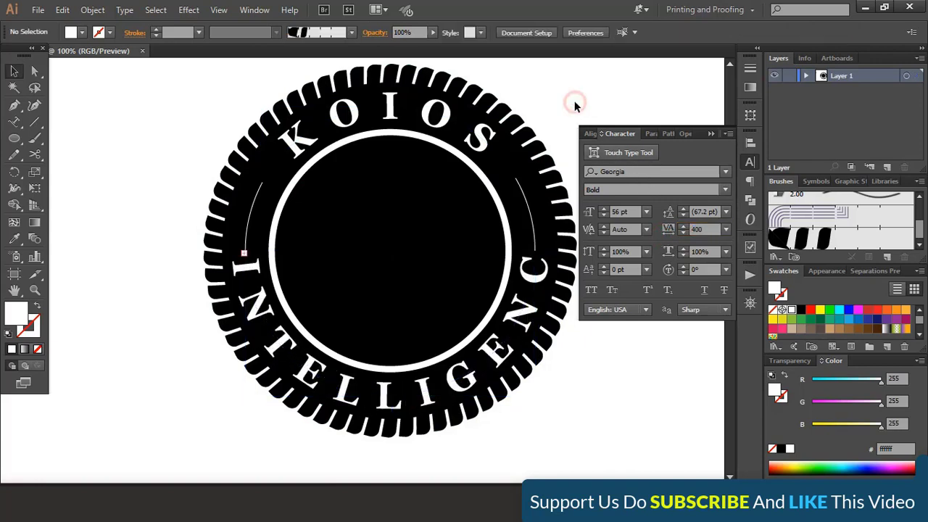
# Raise the stroke of both thin side arcs to 6 pt and bring up Object > Expand for them
pyautogui.click(529, 203)
pyautogui.keyDown('shift'); pyautogui.click(252, 210); pyautogui.keyUp('shift')
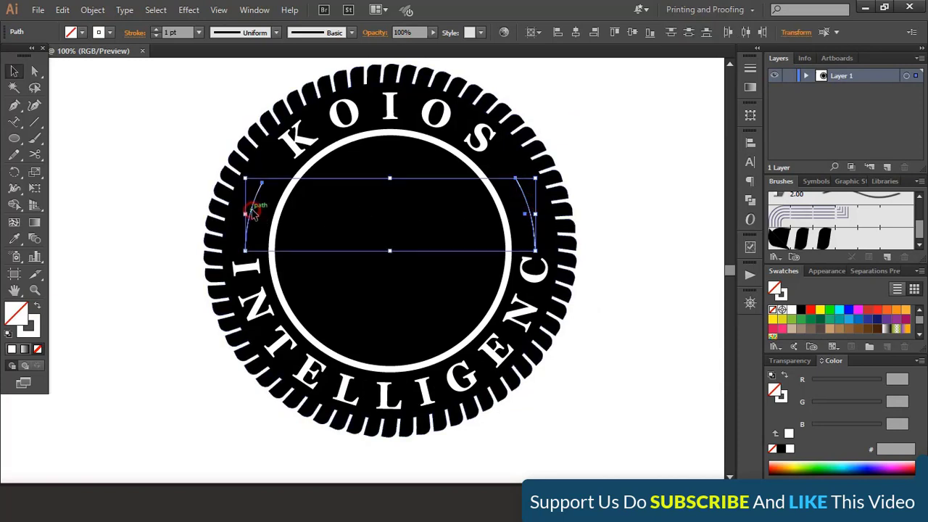
pyautogui.click(156, 31)
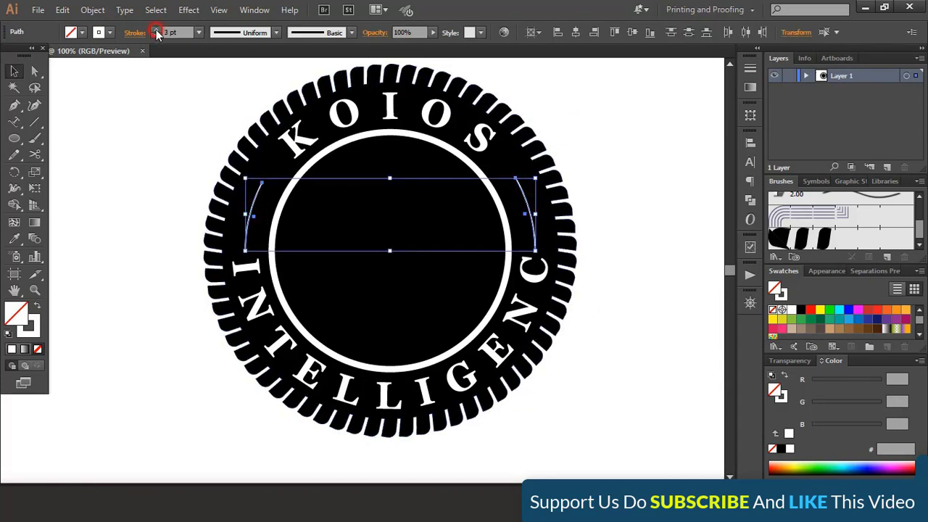
pyautogui.click(156, 30)
pyautogui.click(156, 31)
pyautogui.click(156, 31)
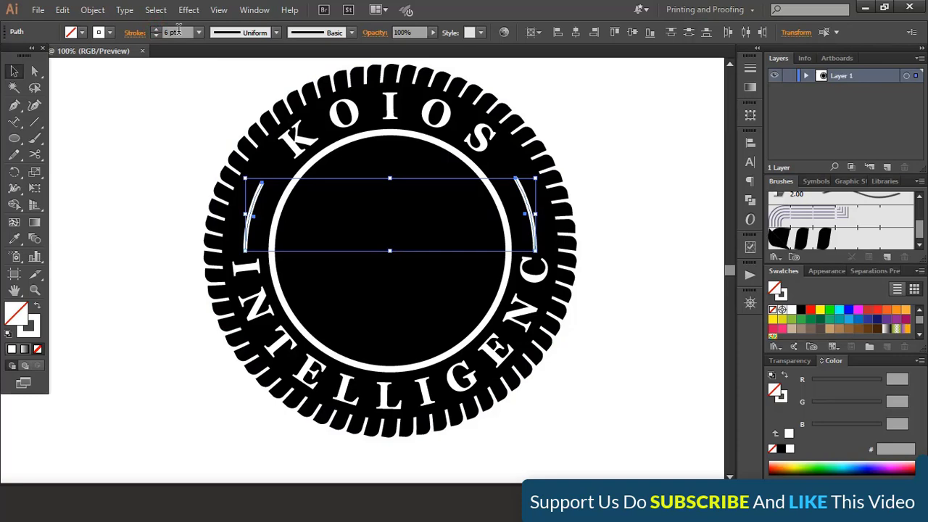
pyautogui.click(92, 9)
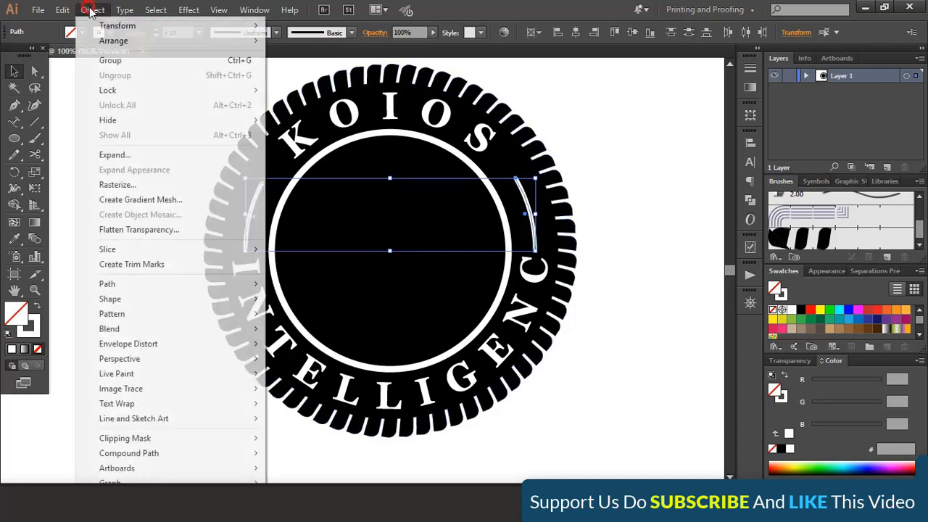
pyautogui.click(137, 154)
# Finish expanding the arcs, then draw a small white dot of about 28 px inside the black disc
pyautogui.click(434, 330)
pyautogui.click(624, 181)
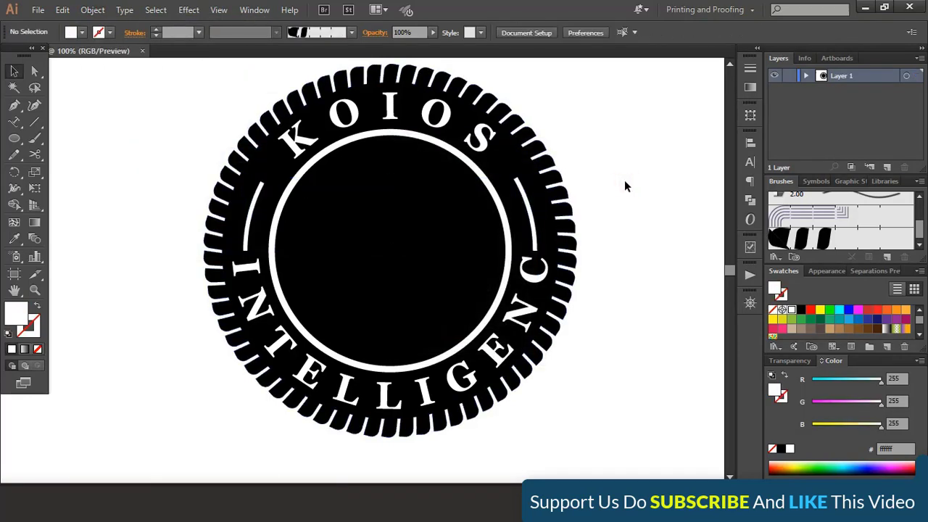
pyautogui.click(14, 140)
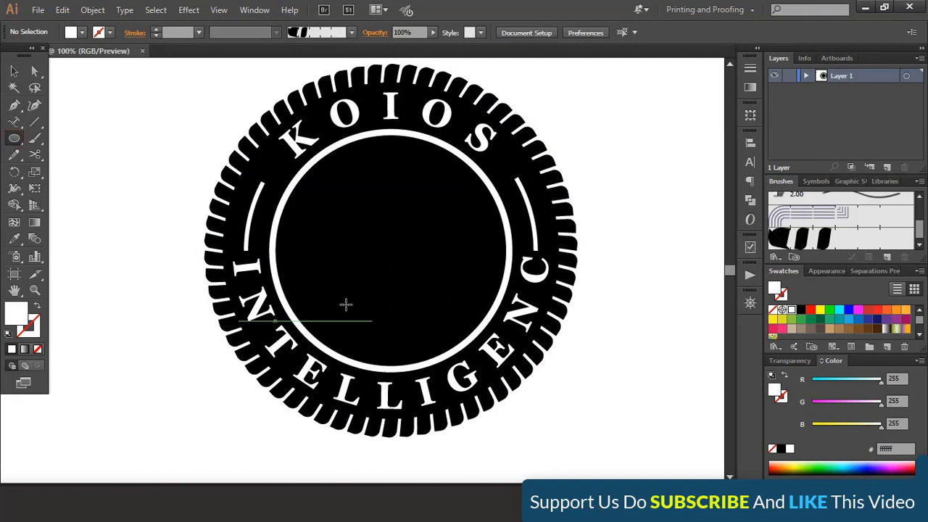
pyautogui.moveTo(338, 263); pyautogui.dragTo(354, 279)
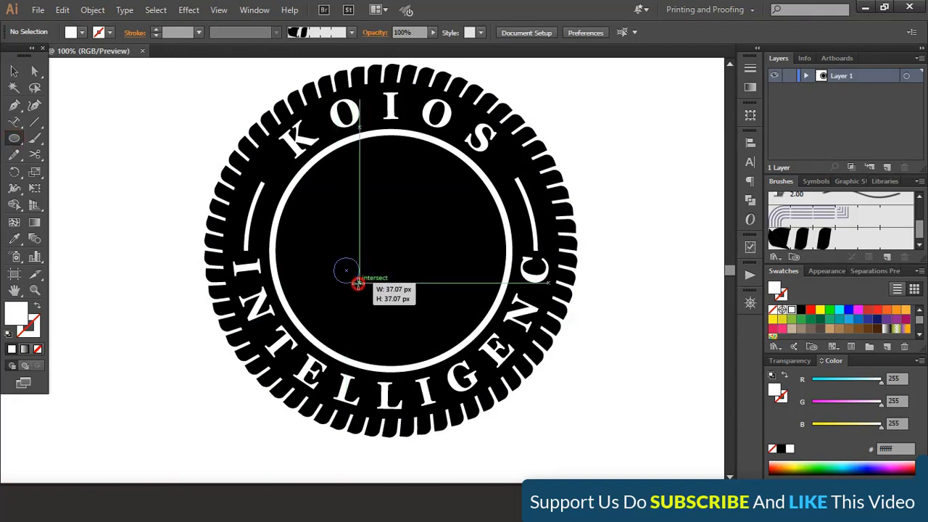
pyautogui.moveTo(357, 284); pyautogui.dragTo(353, 280)
pyautogui.press('v')
pyautogui.click(115, 147)
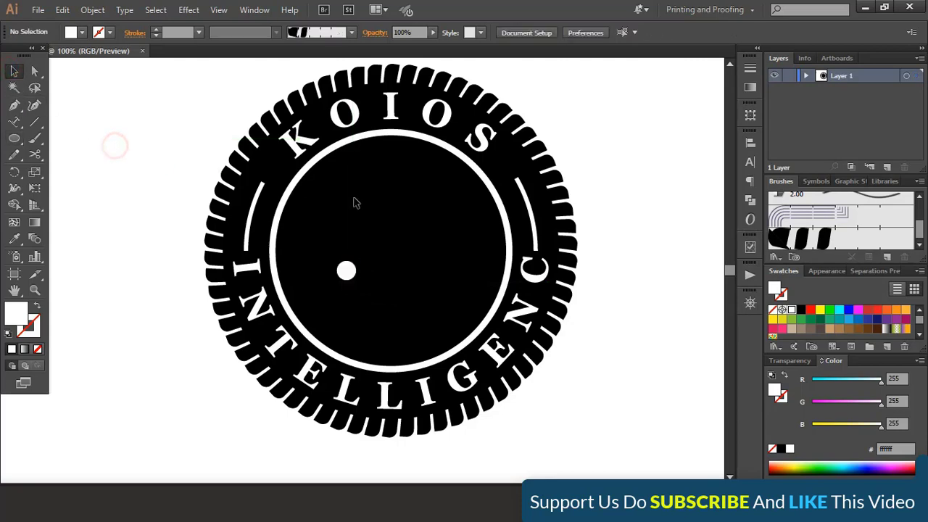
# Paste a copy of the dot in place, enlarge it to about 82 px, and swap it to a white outline
pyautogui.click(345, 270)
pyautogui.click(62, 9)
pyautogui.click(58, 11)
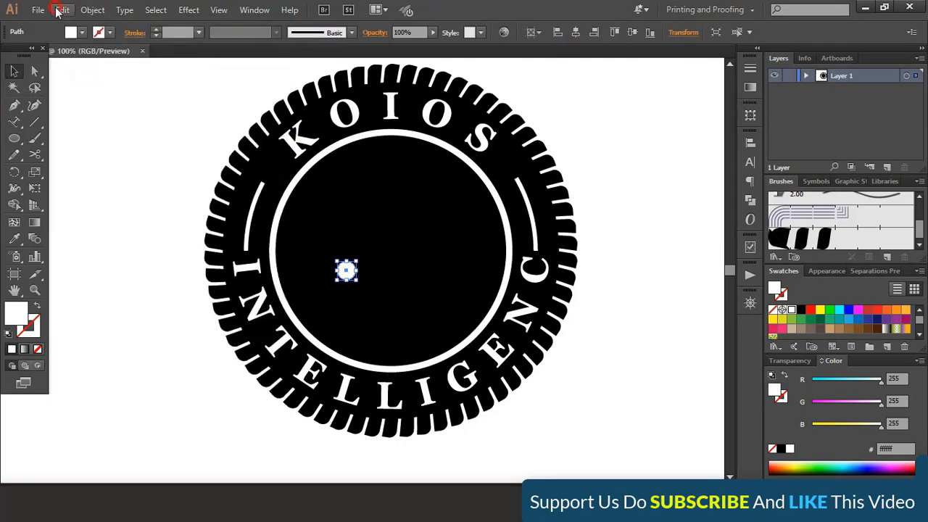
pyautogui.click(58, 11)
pyautogui.click(116, 135)
pyautogui.moveTo(356, 281); pyautogui.dragTo(386, 310)
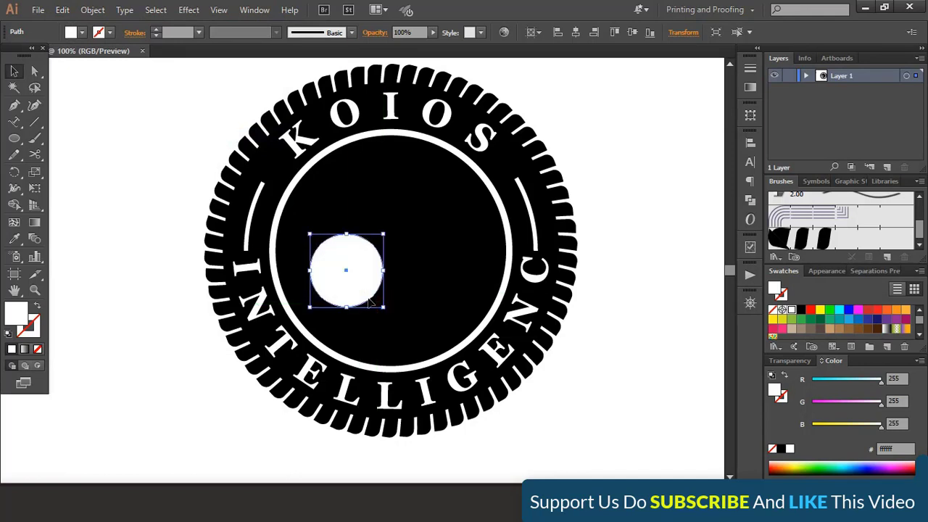
pyautogui.hotkey('shift', 'x')
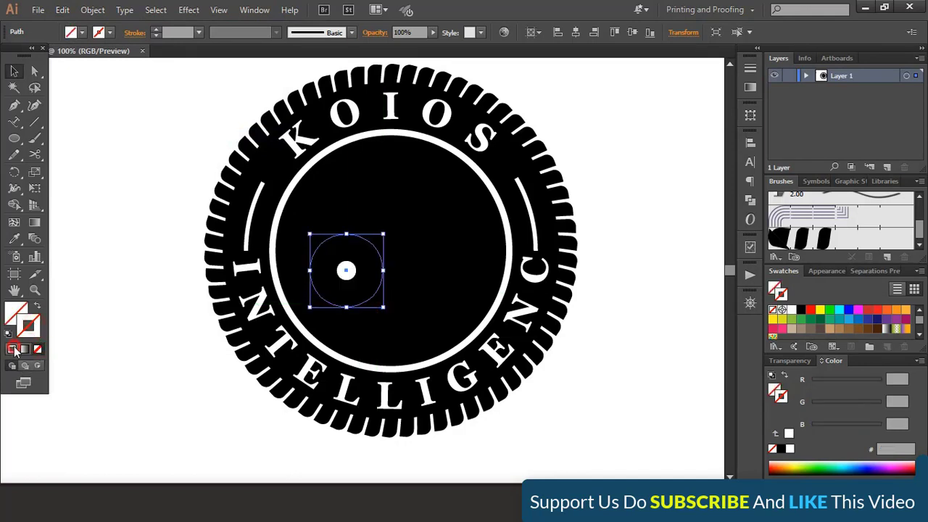
# Thicken the outlined circle's white stroke to 19 pt to form the eye ring
pyautogui.click(136, 133)
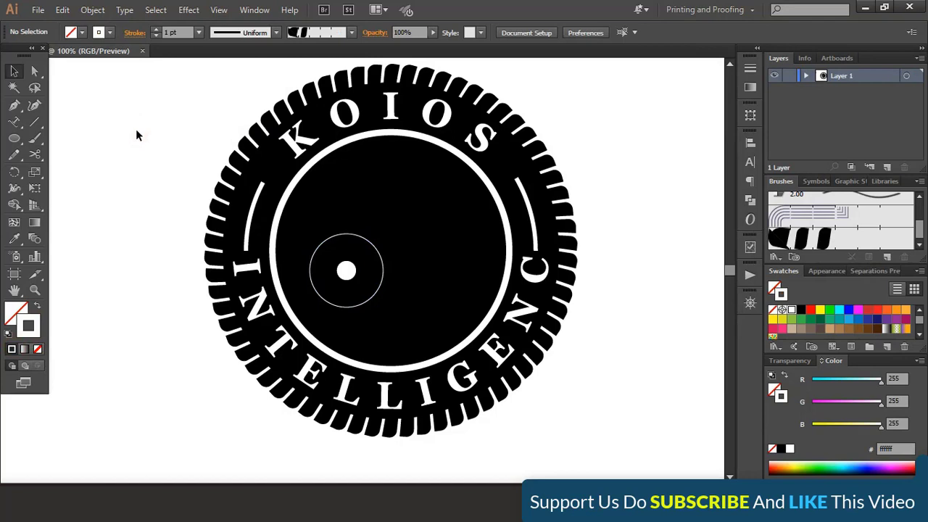
pyautogui.click(374, 245)
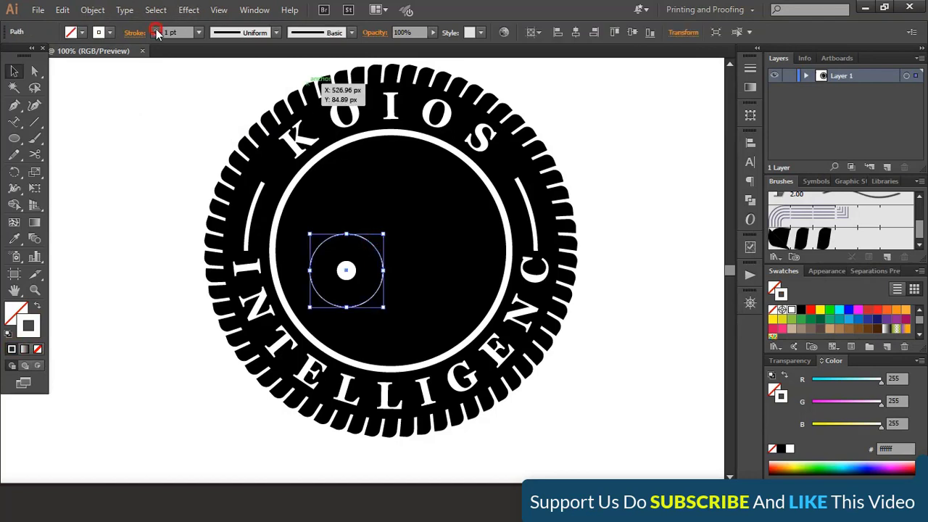
pyautogui.click(156, 30)
pyautogui.click(156, 30)
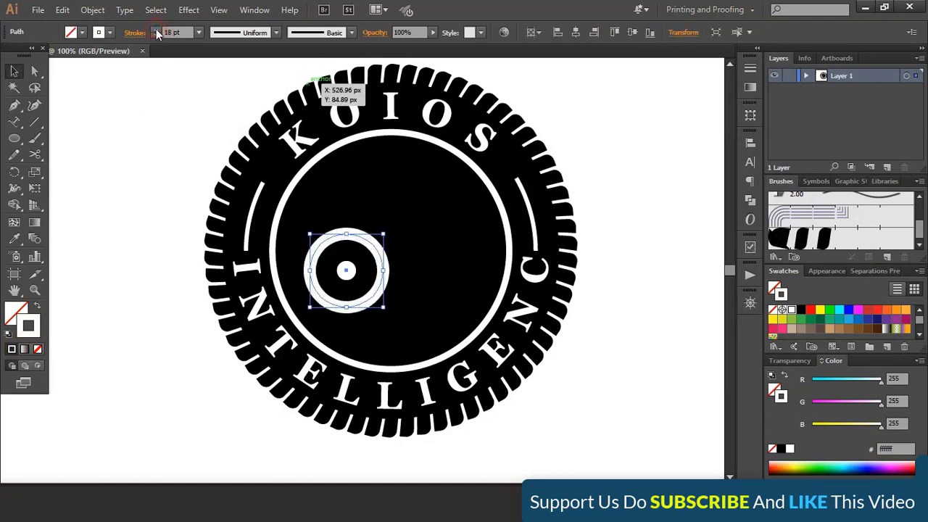
pyautogui.click(156, 30)
pyautogui.click(146, 201)
pyautogui.click(359, 233)
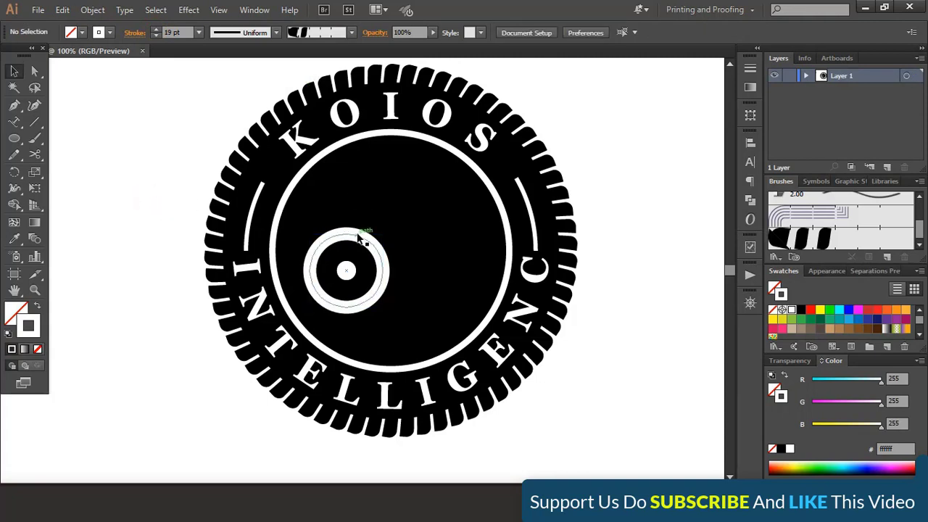
# Duplicate the ring and dot to the right to create the second eye
pyautogui.keyDown('shift'); pyautogui.click(348, 271); pyautogui.keyUp('shift')
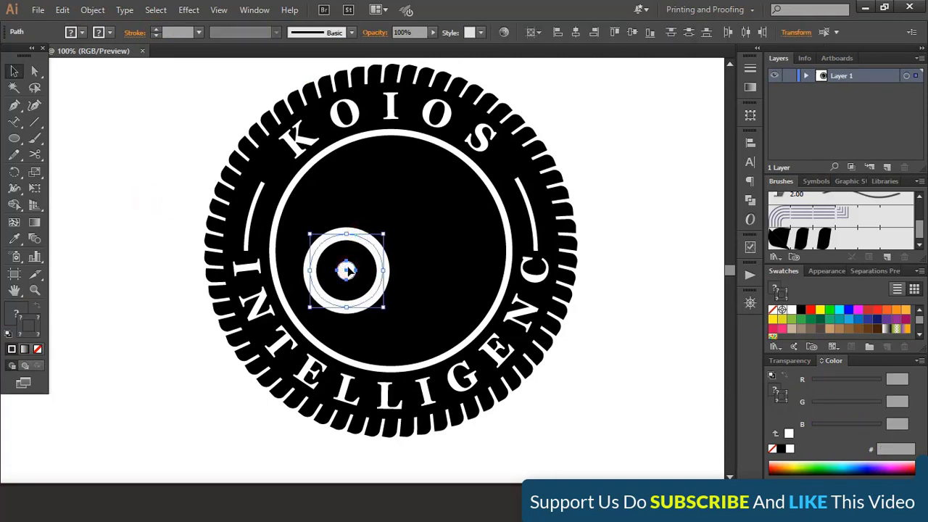
pyautogui.moveTo(347, 271); pyautogui.dragTo(423, 271)
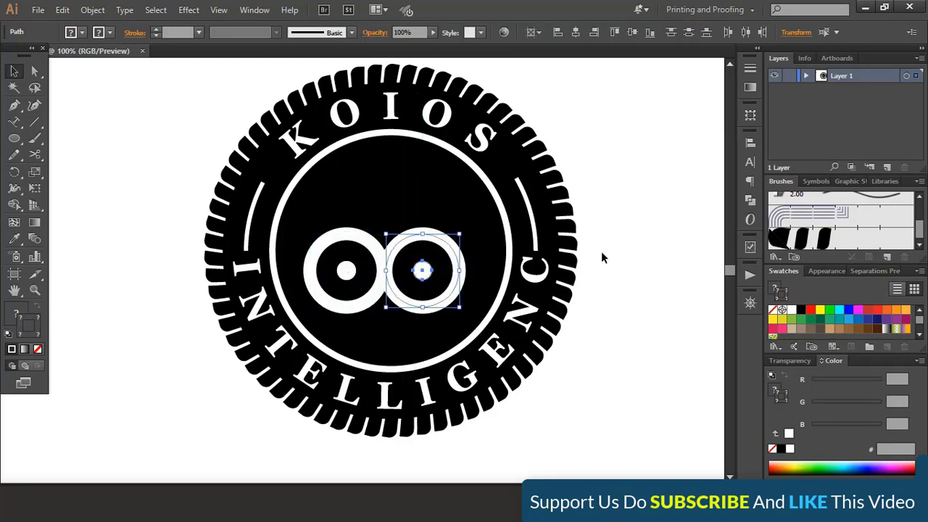
pyautogui.click(625, 239)
pyautogui.hotkey('ctrl', '+')
# Expand both eye rings and unite them into one shape with Pathfinder
pyautogui.click(379, 234)
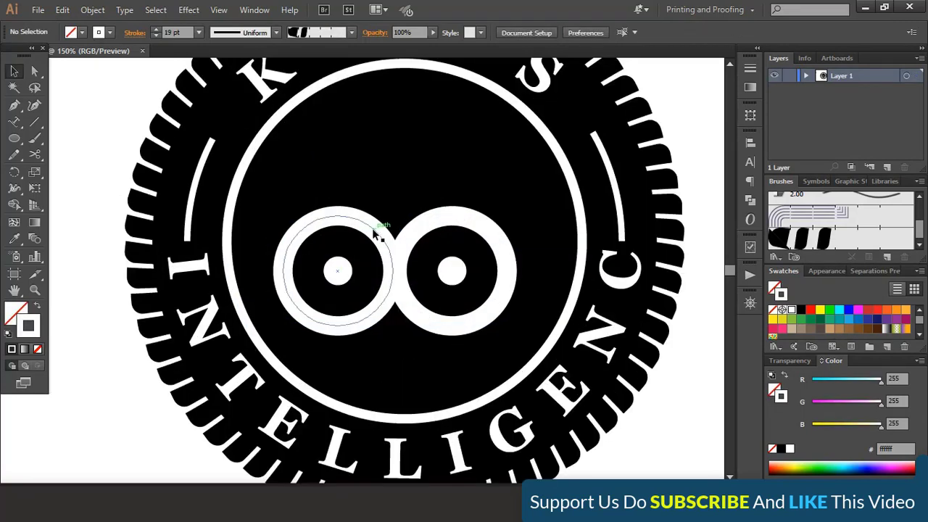
pyautogui.keyDown('shift'); pyautogui.click(448, 216); pyautogui.keyUp('shift')
pyautogui.click(93, 9)
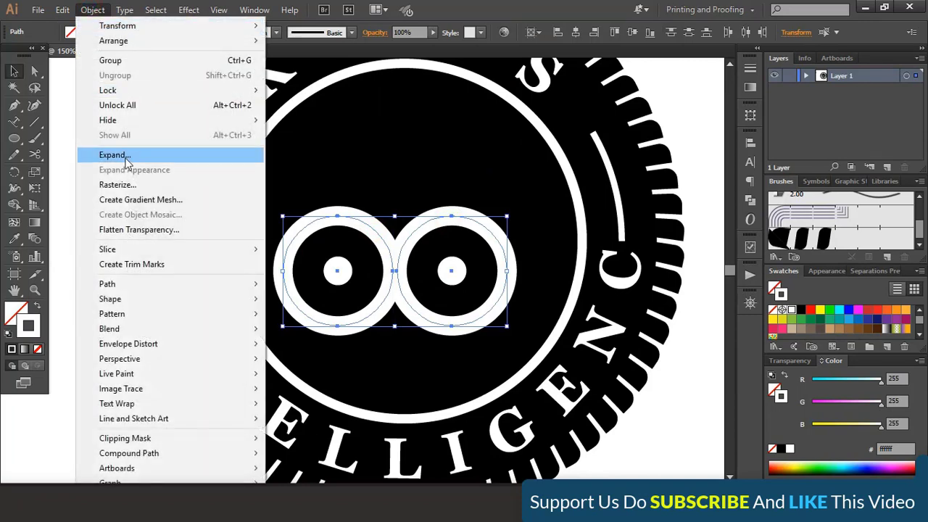
pyautogui.click(116, 155)
pyautogui.click(429, 331)
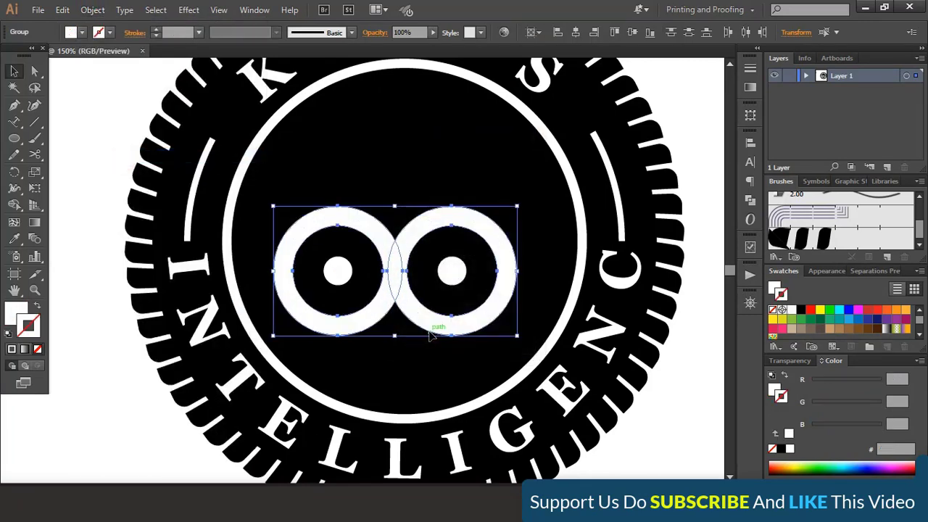
pyautogui.click(751, 219)
pyautogui.click(592, 165)
pyautogui.click(691, 99)
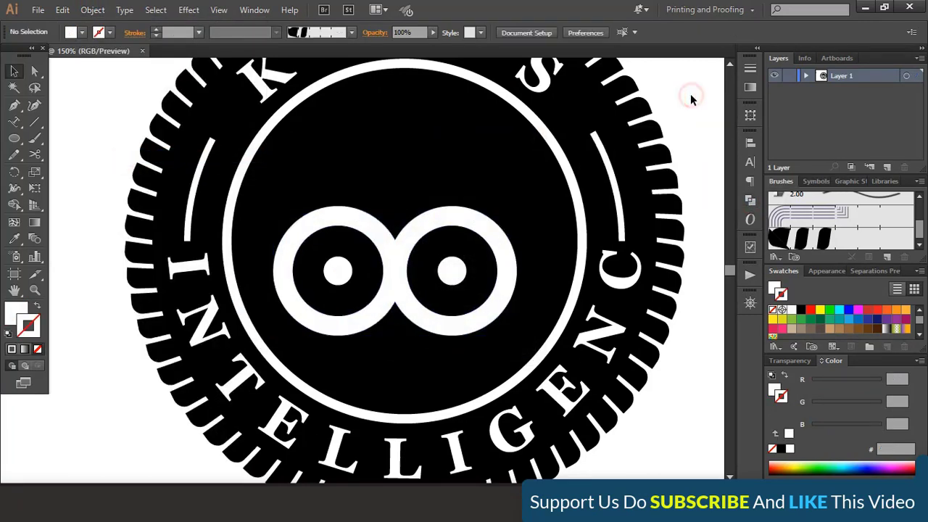
# Shift the merged rings and inner dots slightly to the right
pyautogui.click(437, 222)
pyautogui.keyDown('shift'); pyautogui.click(451, 265); pyautogui.keyUp('shift')
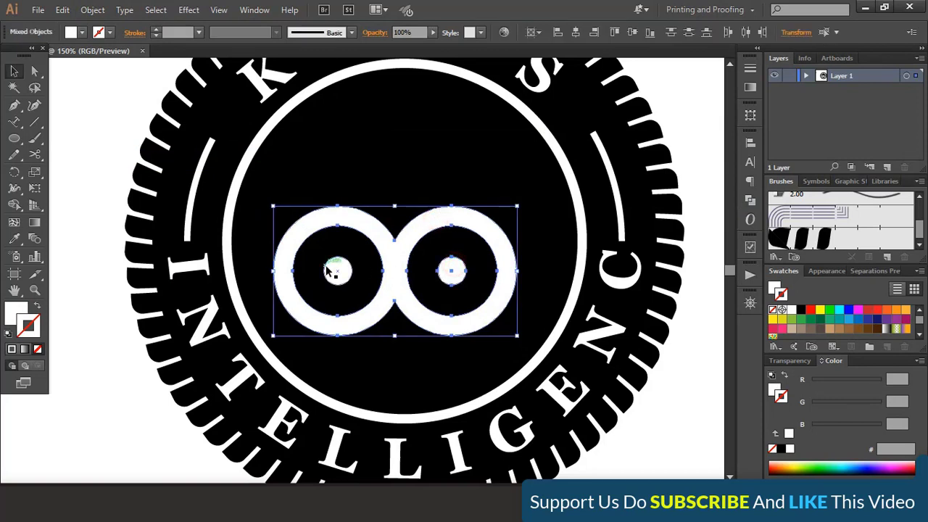
pyautogui.moveTo(405, 254); pyautogui.dragTo(411, 255)
pyautogui.click(696, 166)
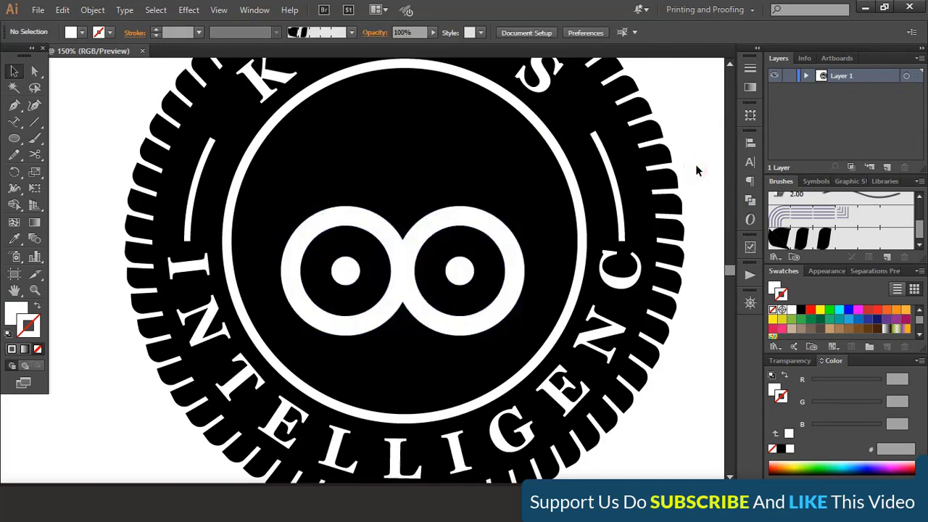
pyautogui.click(14, 137)
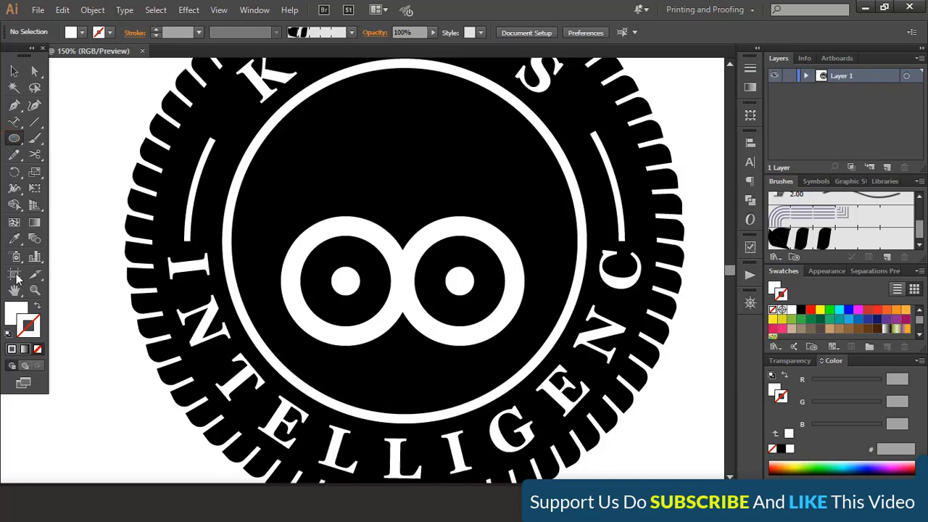
# Draw a yellow ellipse between the eyes and pull its bottom anchor down into a sharp beak tip
pyautogui.click(820, 311)
pyautogui.moveTo(408, 307); pyautogui.dragTo(404, 337)
pyautogui.press('v')
pyautogui.press('a')
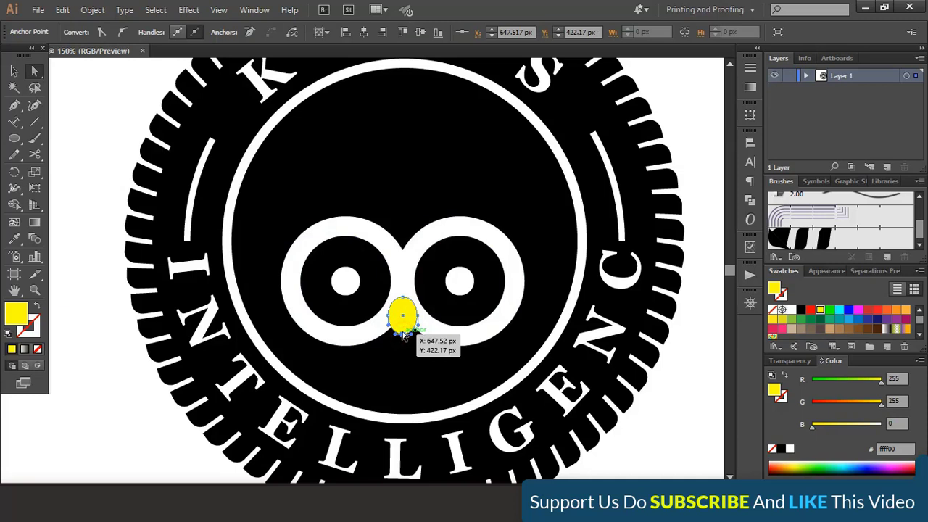
pyautogui.click(102, 32)
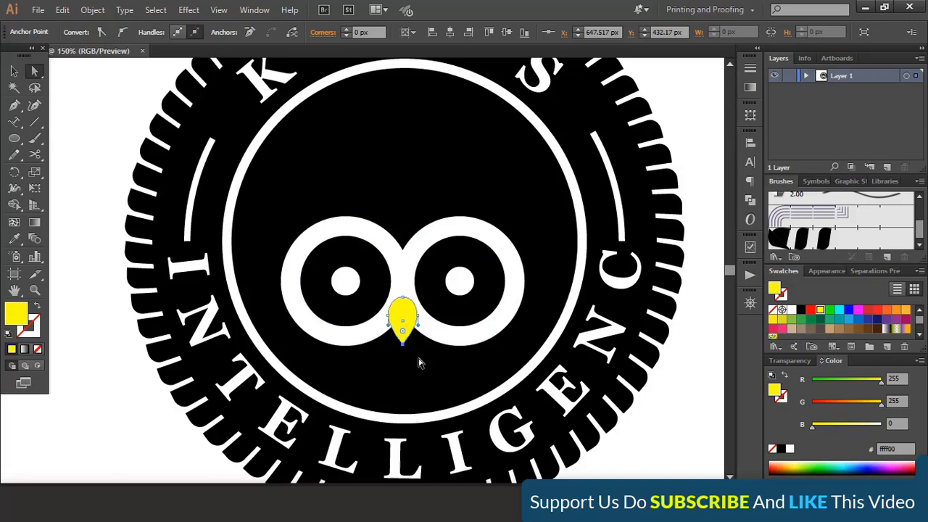
pyautogui.hotkey('shift', 'Down')
pyautogui.press('v')
pyautogui.scroll(-1, 419, 363)
pyautogui.click(93, 9)
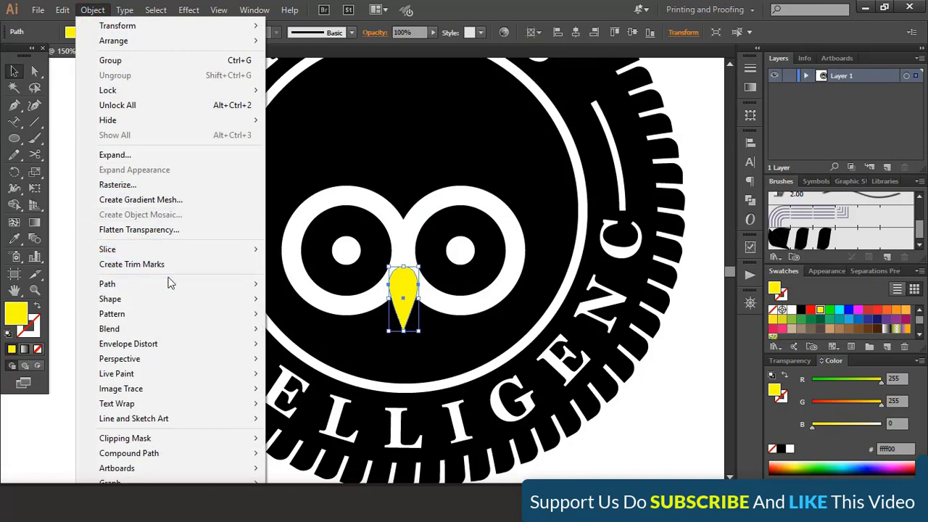
# Create a 6 px offset path around the beak and fill it red
pyautogui.moveTo(184, 280)
pyautogui.click(332, 329)
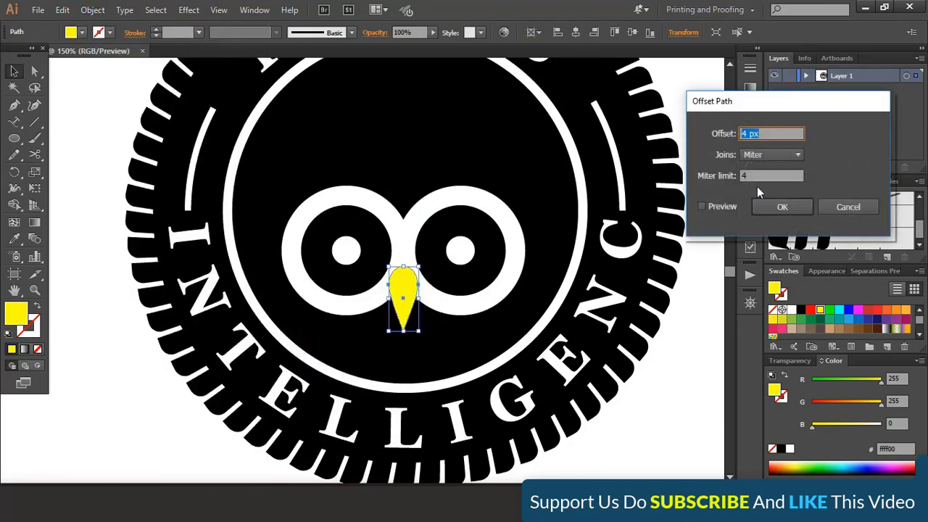
pyautogui.write('5')
pyautogui.click(702, 206)
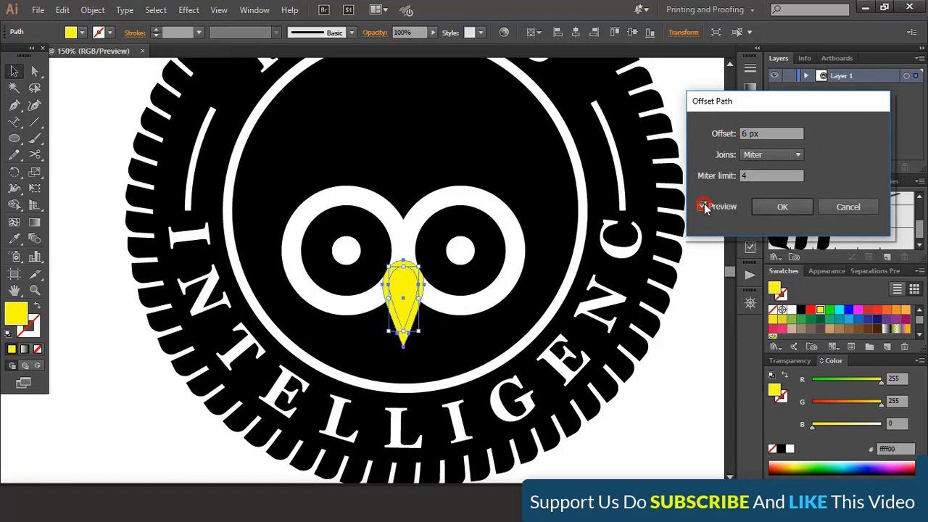
pyautogui.click(781, 207)
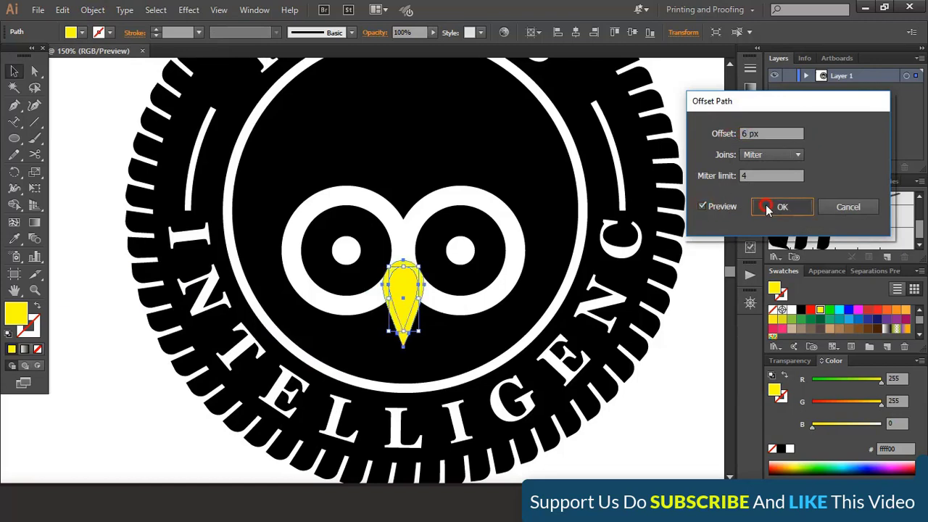
pyautogui.click(870, 310)
# Nudge both the yellow beak and its red outline upward
pyautogui.click(662, 437)
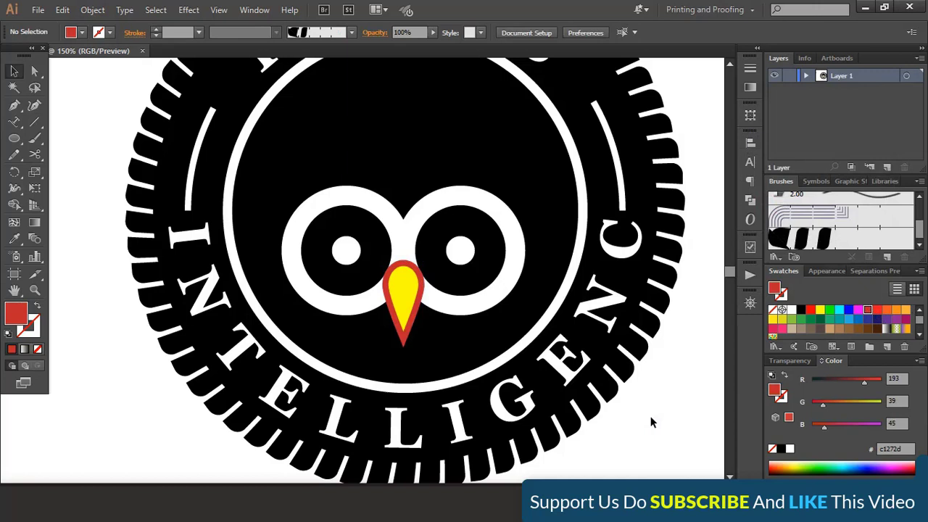
pyautogui.hotkey('ctrl', '+')
pyautogui.hotkey('ctrl', '+')
pyautogui.click(433, 308)
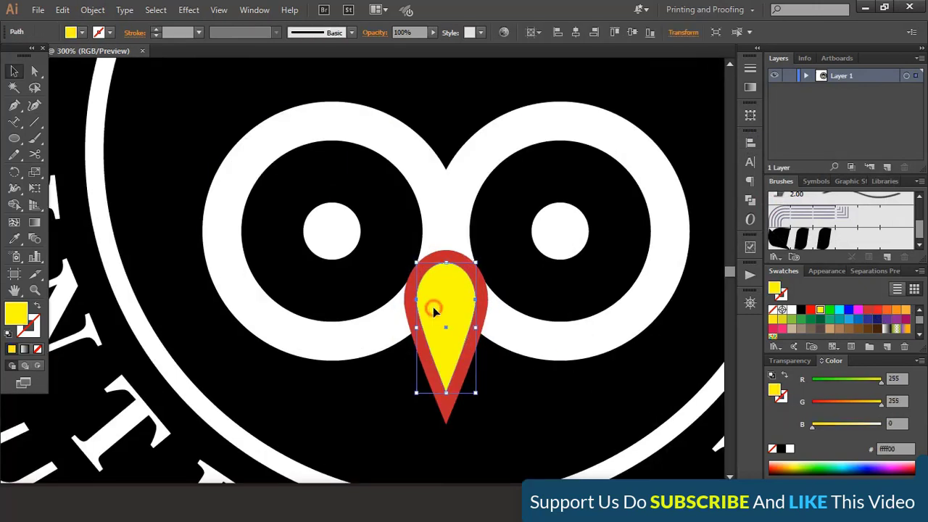
pyautogui.keyDown('shift'); pyautogui.click(442, 411); pyautogui.keyUp('shift')
pyautogui.press('Up')
pyautogui.press('Up')
pyautogui.press('Up')
pyautogui.press('Up')
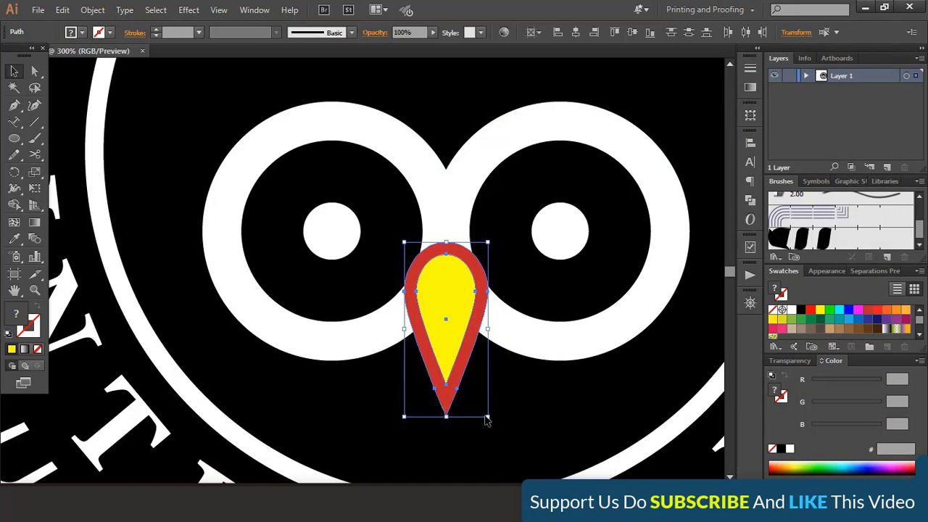
# Carve the red beak outline out of the eye rings with Shape Builder, then zoom out to the whole badge
pyautogui.click(533, 445)
pyautogui.click(451, 405)
pyautogui.keyDown('shift'); pyautogui.click(522, 351); pyautogui.keyUp('shift')
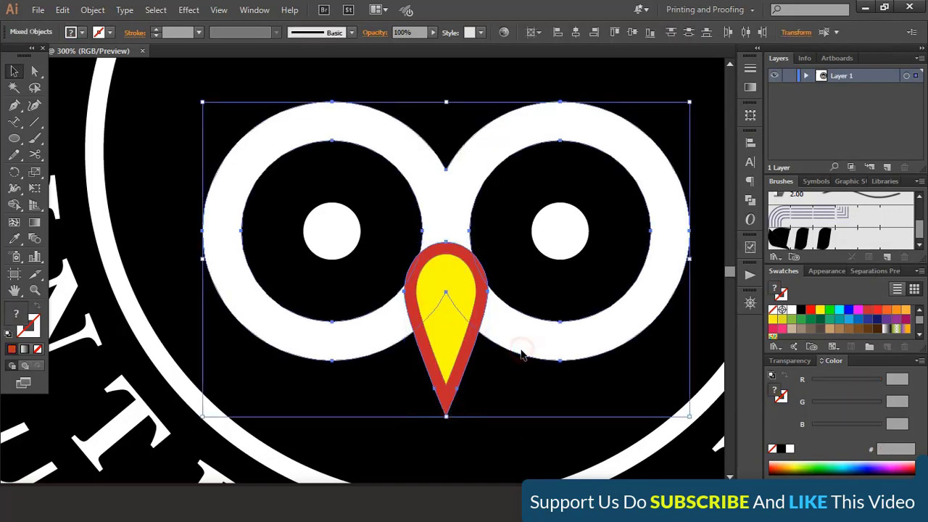
pyautogui.click(14, 204)
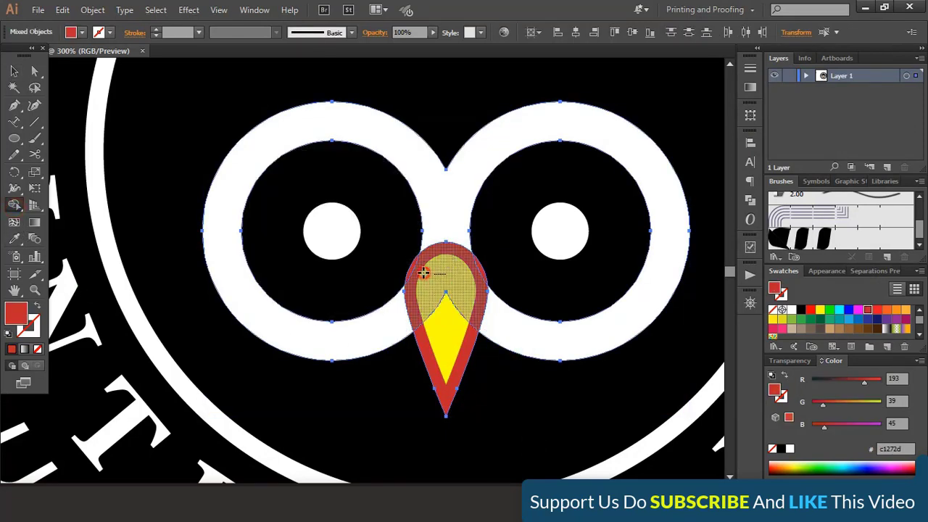
pyautogui.moveTo(454, 338); pyautogui.dragTo(449, 366)
pyautogui.click(14, 70)
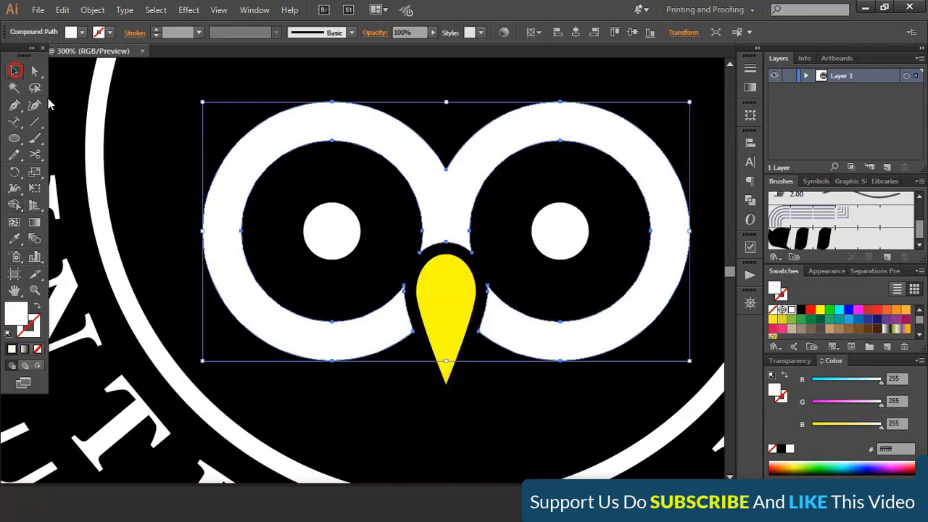
pyautogui.click(399, 410)
pyautogui.hotkey('ctrl', '-')
pyautogui.hotkey('ctrl', '-')
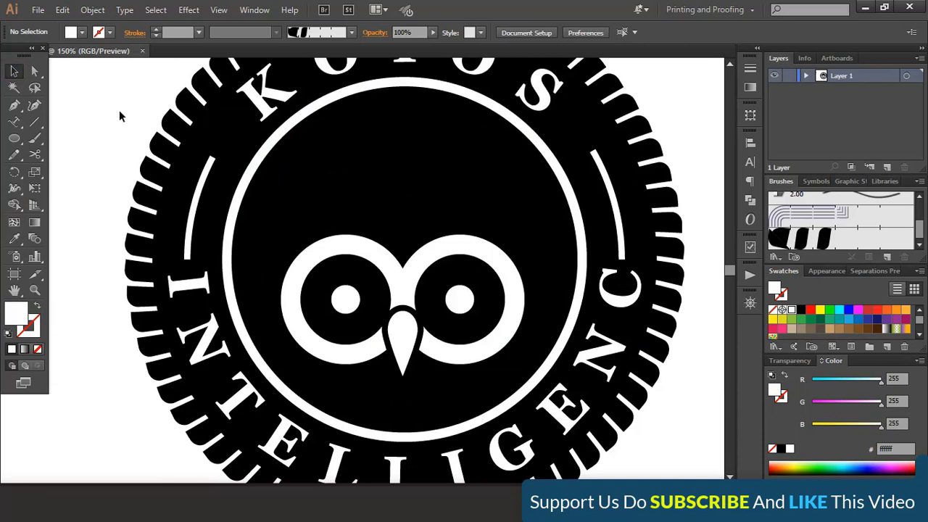
pyautogui.click(14, 106)
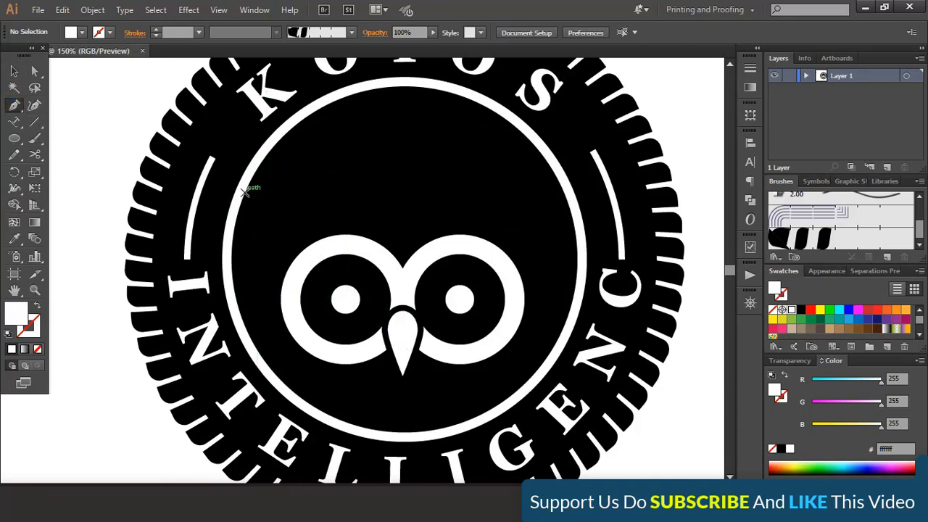
# Pen-draw an unfilled curved path from the white ring toward the left eye and stroke it red
pyautogui.moveTo(240, 193)
pyautogui.mouseDown()
pyautogui.moveTo(297, 200)
pyautogui.moveTo(384, 257)
pyautogui.mouseUp()
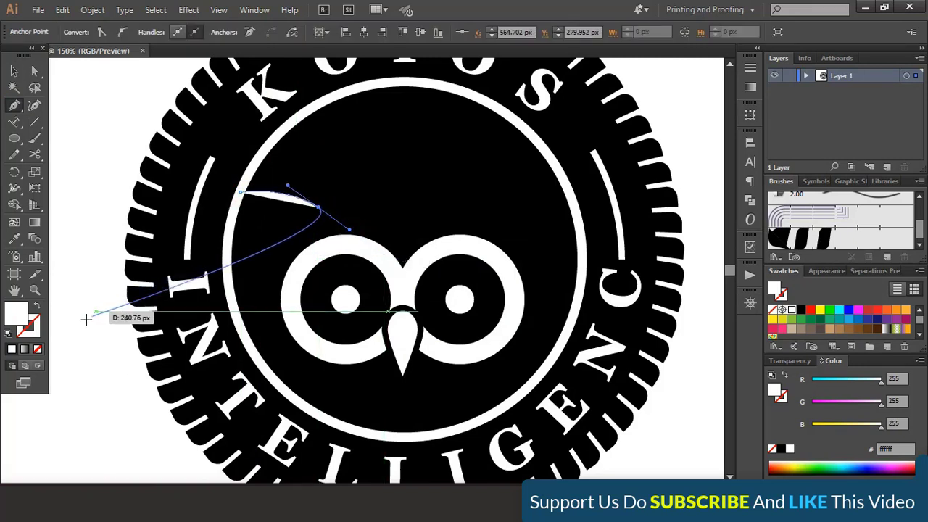
pyautogui.click(36, 305)
pyautogui.moveTo(319, 208)
pyautogui.mouseDown()
pyautogui.moveTo(431, 278)
pyautogui.moveTo(411, 278)
pyautogui.moveTo(404, 267)
pyautogui.moveTo(447, 285)
pyautogui.mouseUp()
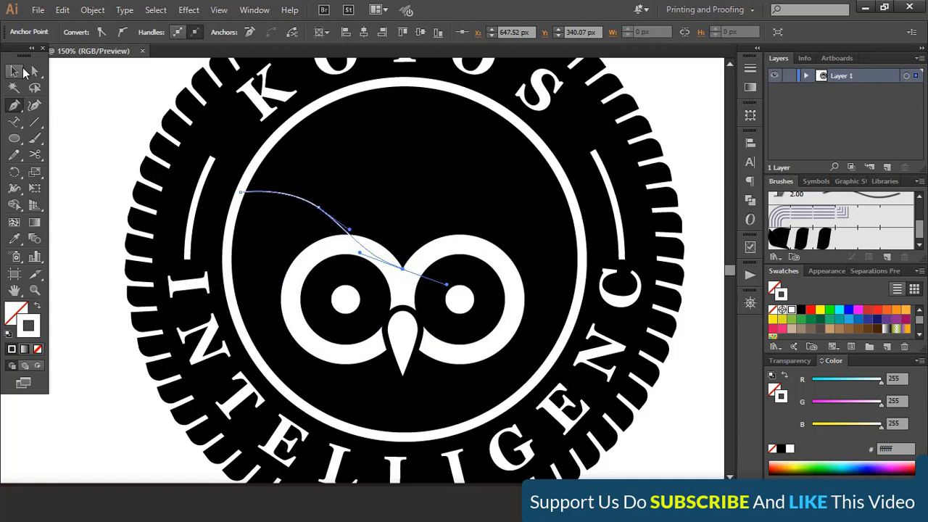
pyautogui.keyDown('ctrl'); pyautogui.click(108, 162); pyautogui.keyUp('ctrl')
pyautogui.click(321, 210)
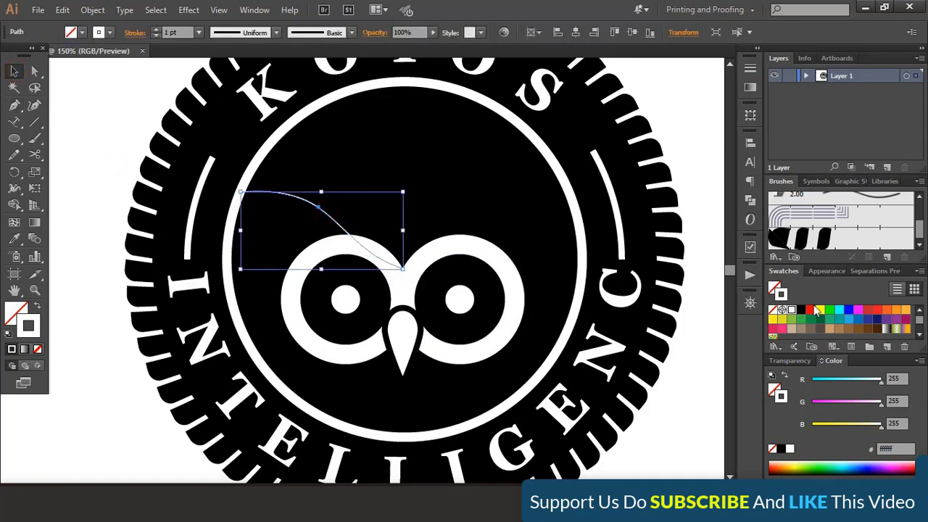
pyautogui.click(810, 310)
pyautogui.click(92, 160)
pyautogui.click(14, 106)
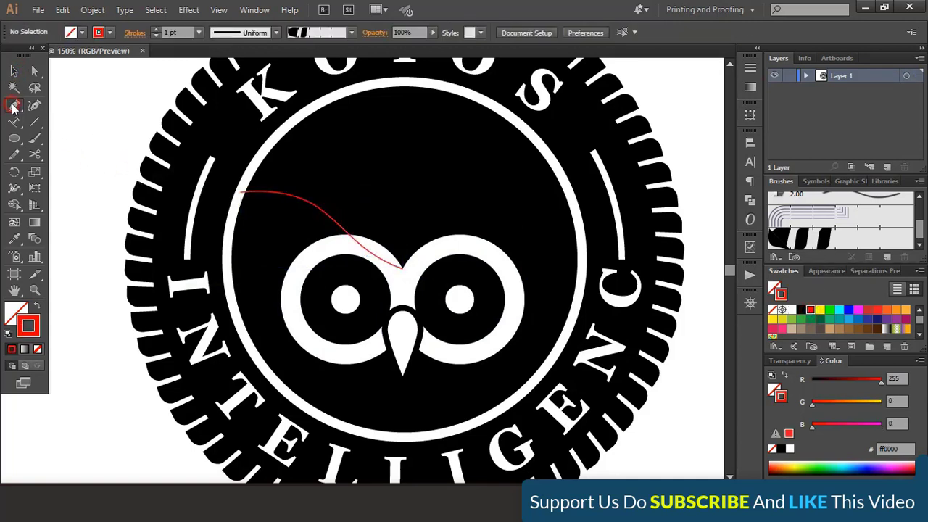
# Extend the path with curves forming the brow tip and its return toward the left eye
pyautogui.moveTo(240, 193)
pyautogui.mouseDown()
pyautogui.moveTo(305, 181)
pyautogui.moveTo(271, 169)
pyautogui.moveTo(261, 145)
pyautogui.moveTo(332, 204)
pyautogui.mouseUp()
pyautogui.moveTo(366, 243); pyautogui.dragTo(410, 259)
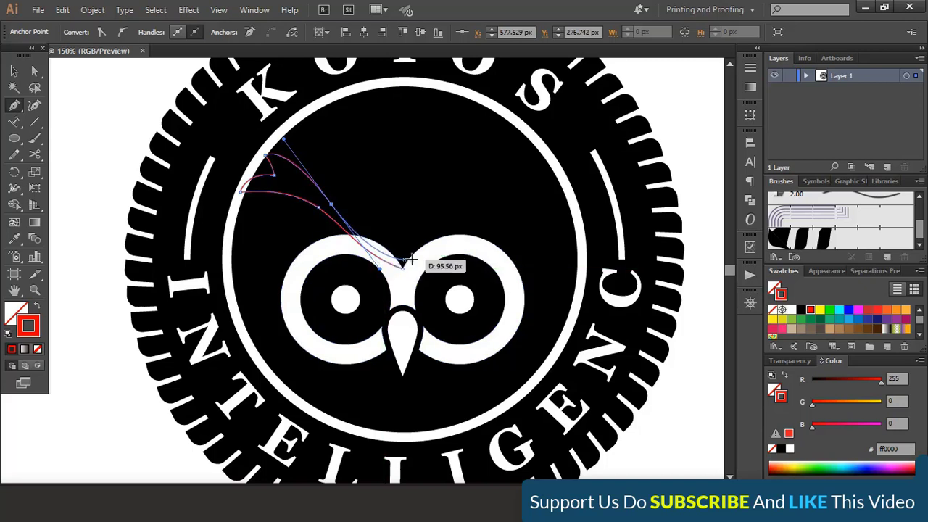
pyautogui.moveTo(409, 258); pyautogui.dragTo(409, 258)
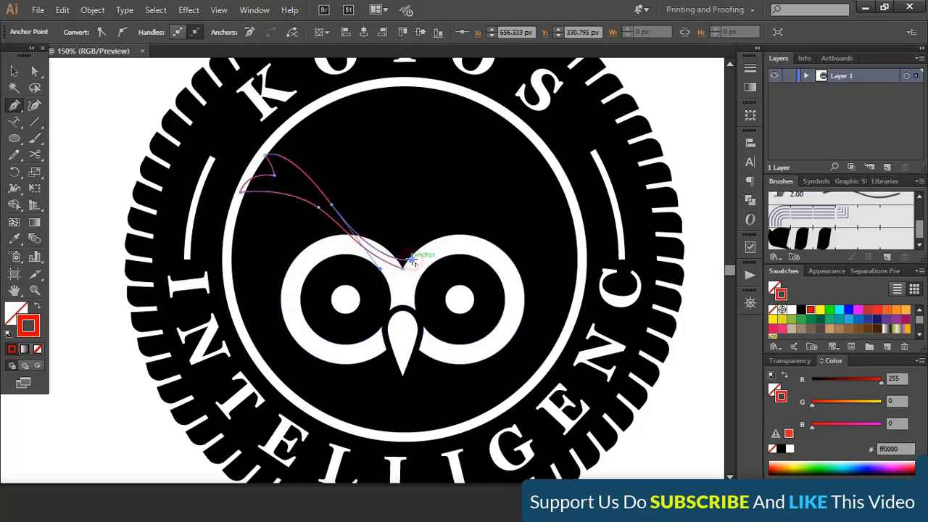
pyautogui.click(14, 71)
pyautogui.click(71, 140)
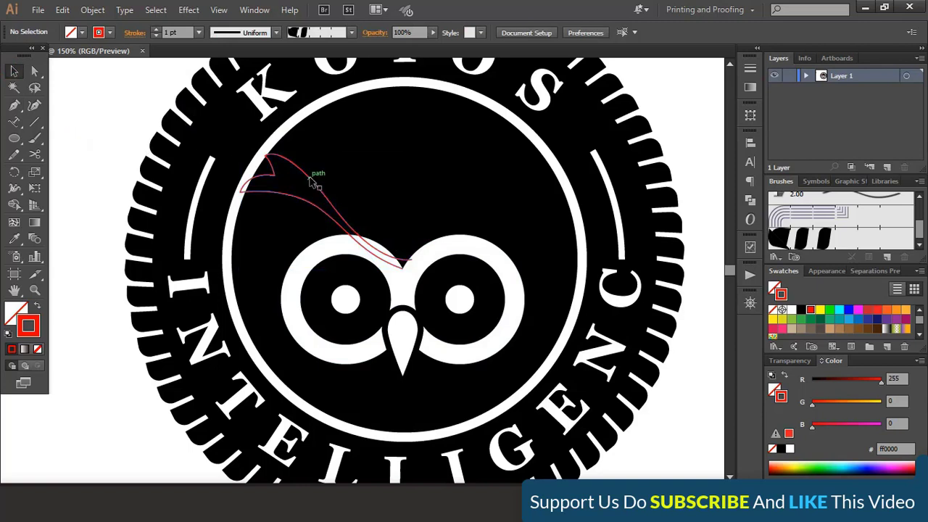
# Cut the brow path at its lower end with Scissors and rejoin the endpoint with the Pen
pyautogui.click(311, 181)
pyautogui.click(34, 154)
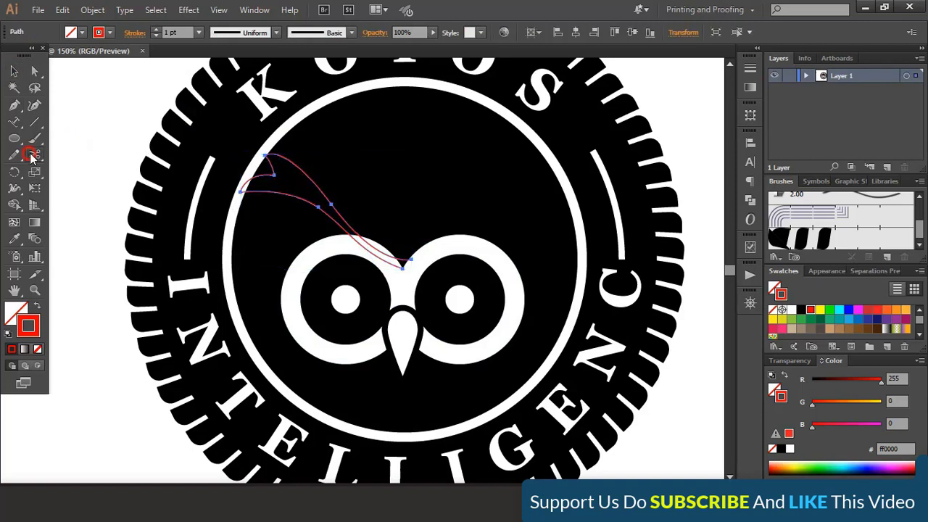
pyautogui.click(404, 259)
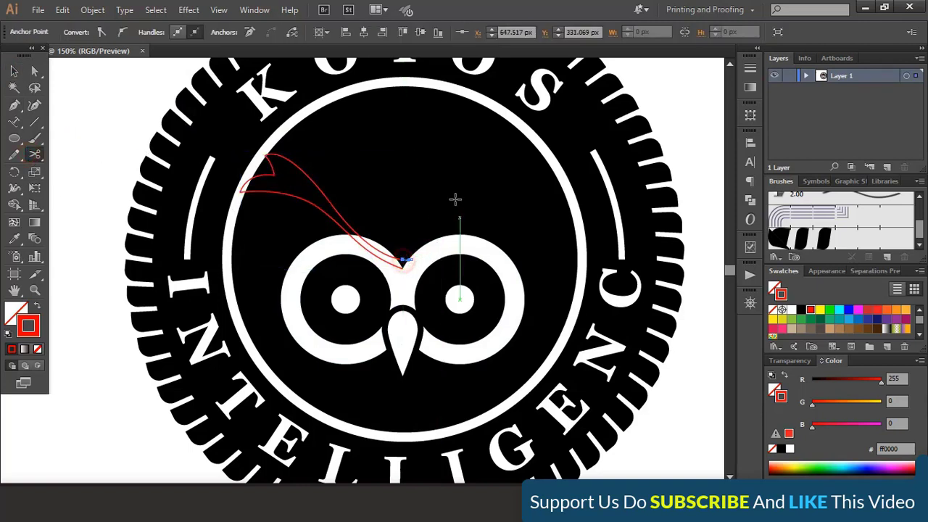
pyautogui.click(13, 70)
pyautogui.click(109, 105)
pyautogui.moveTo(406, 259); pyautogui.dragTo(414, 258)
pyautogui.click(414, 259)
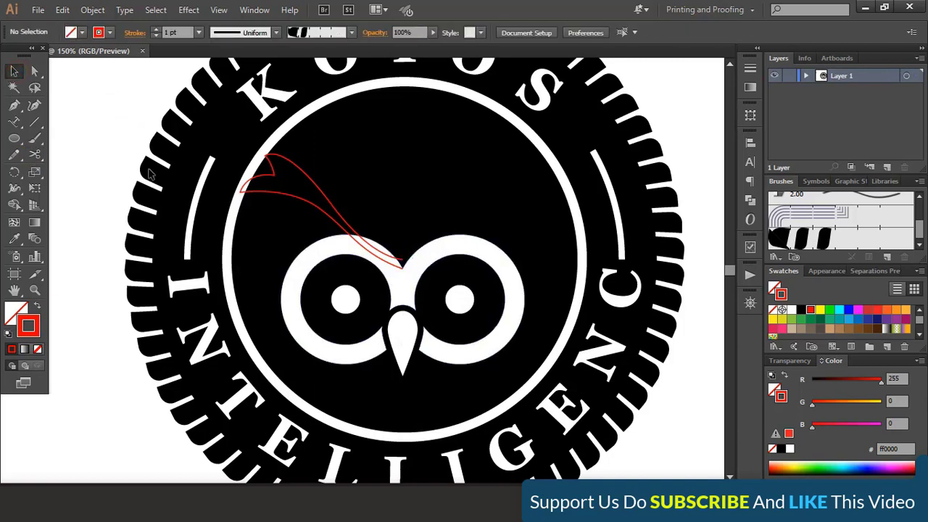
pyautogui.press('p')
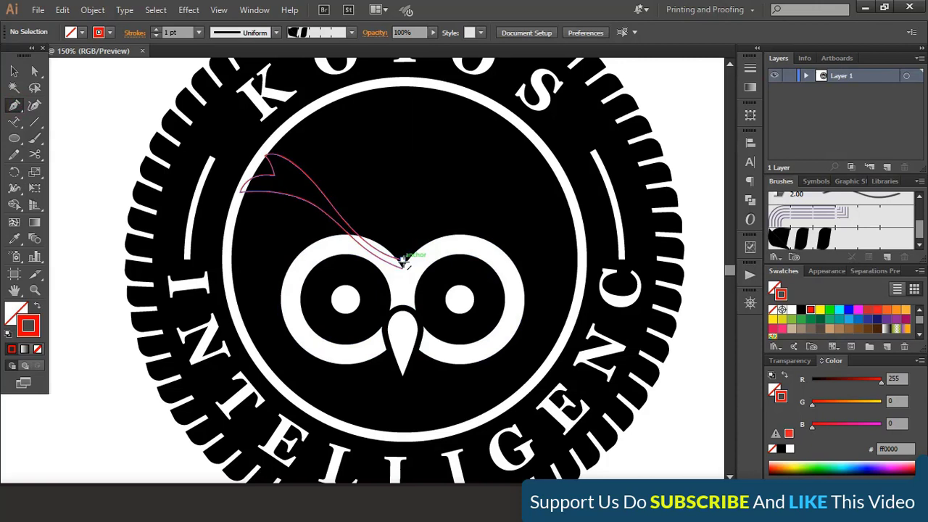
pyautogui.moveTo(403, 259); pyautogui.dragTo(404, 270)
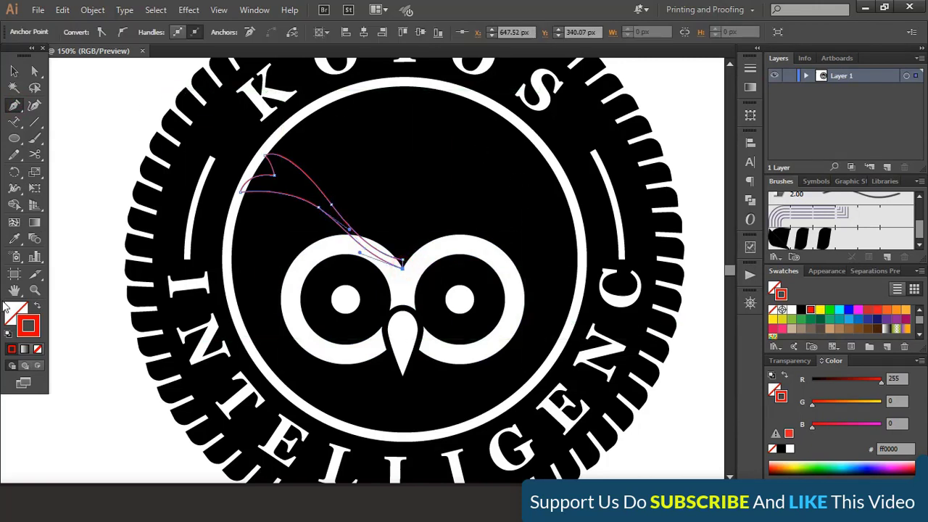
# Fill the brow shape with white from the Swatches
pyautogui.click(13, 310)
pyautogui.click(791, 311)
pyautogui.click(14, 71)
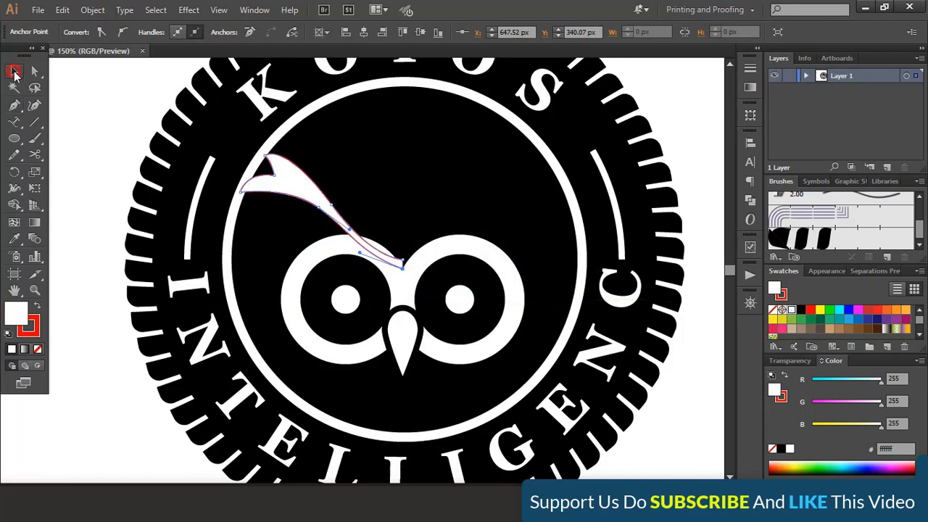
pyautogui.click(97, 118)
# Reflect a copy of the white brow tuft vertically over the right eye
pyautogui.click(276, 187)
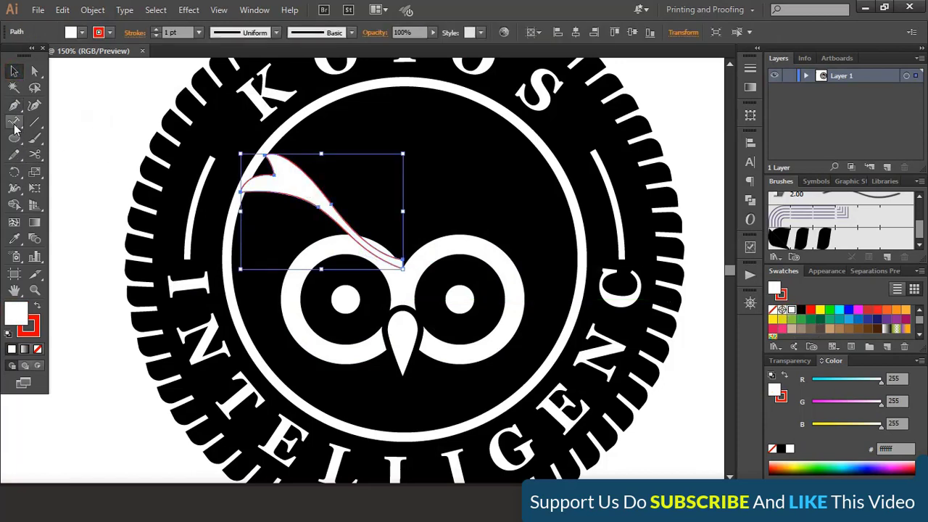
pyautogui.click(14, 172)
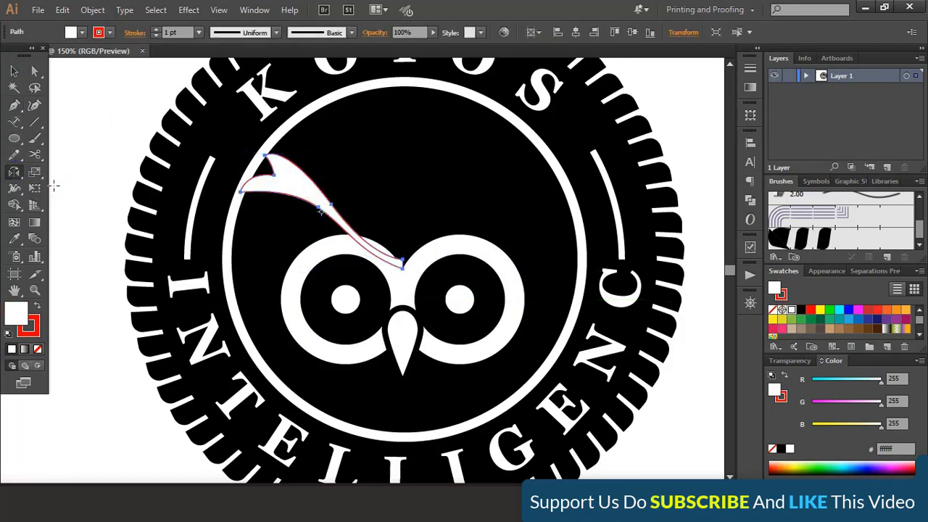
pyautogui.click(319, 207)
pyautogui.keyDown('alt'); pyautogui.click(404, 259); pyautogui.keyUp('alt')
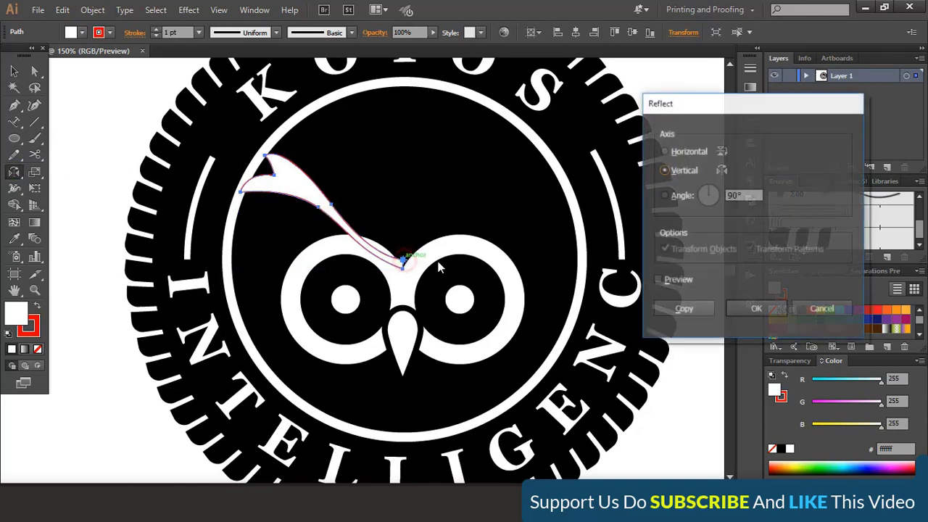
pyautogui.click(656, 281)
pyautogui.click(681, 308)
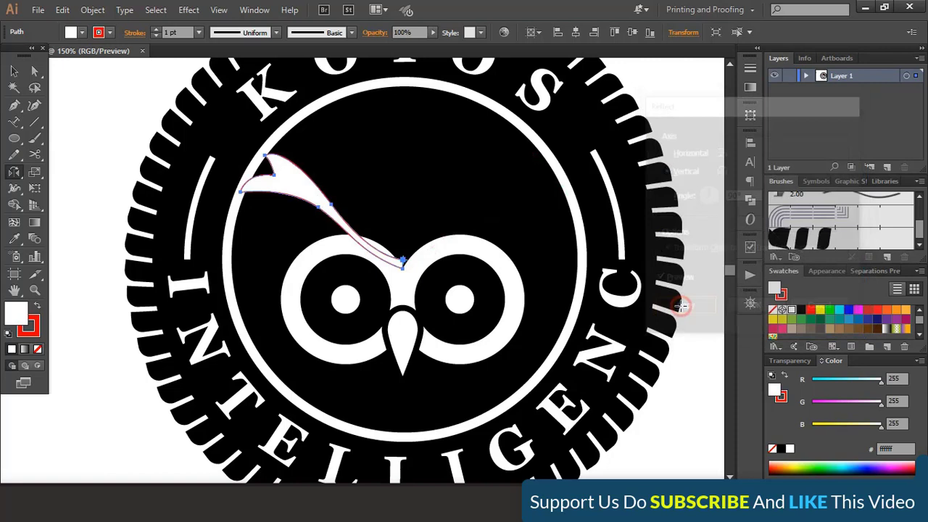
# Select both brows and set their stroke to None
pyautogui.click(12, 69)
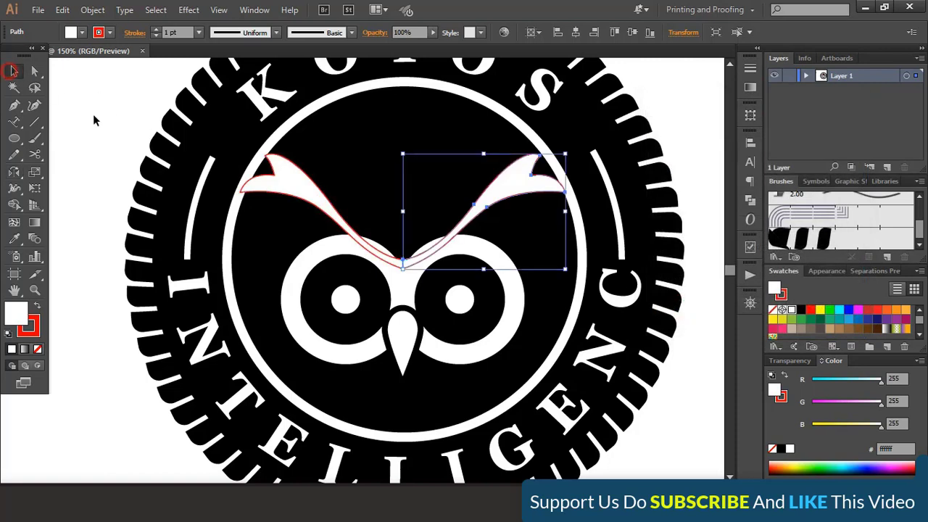
pyautogui.click(128, 141)
pyautogui.click(300, 184)
pyautogui.keyDown('shift'); pyautogui.click(509, 197); pyautogui.keyUp('shift')
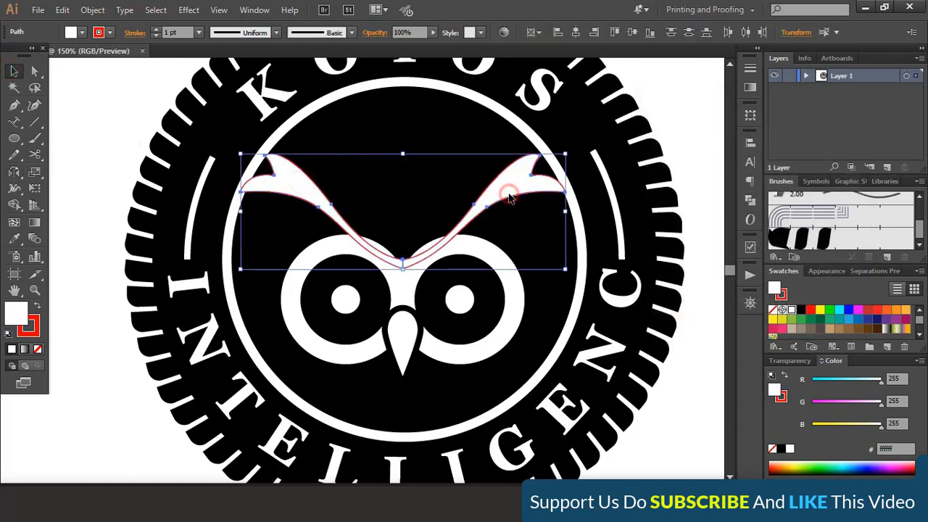
pyautogui.click(35, 330)
pyautogui.click(38, 349)
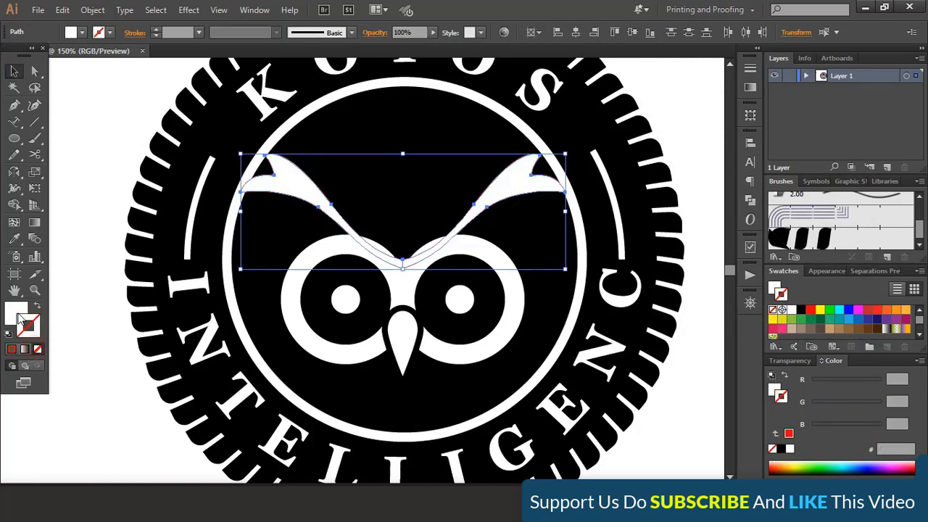
pyautogui.click(22, 314)
# Unite both brows into a single white shape with Pathfinder
pyautogui.click(750, 200)
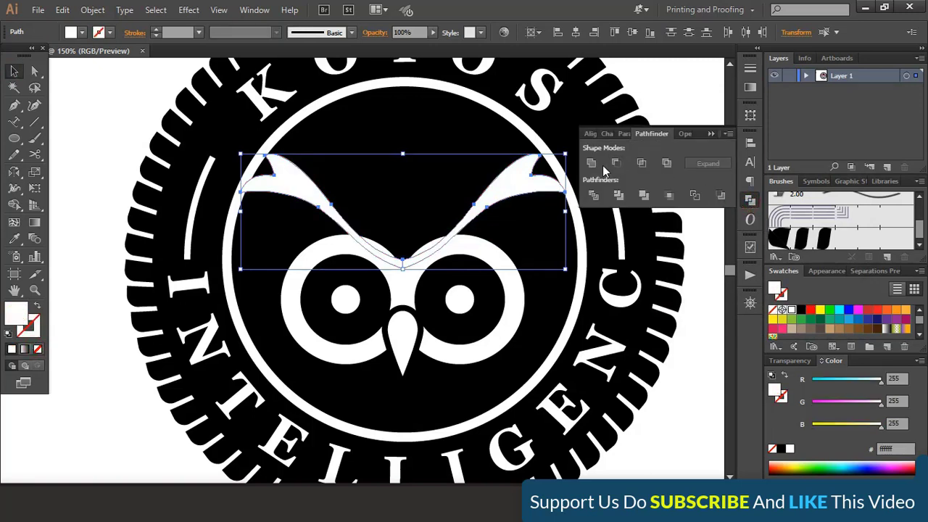
pyautogui.click(593, 164)
pyautogui.click(714, 135)
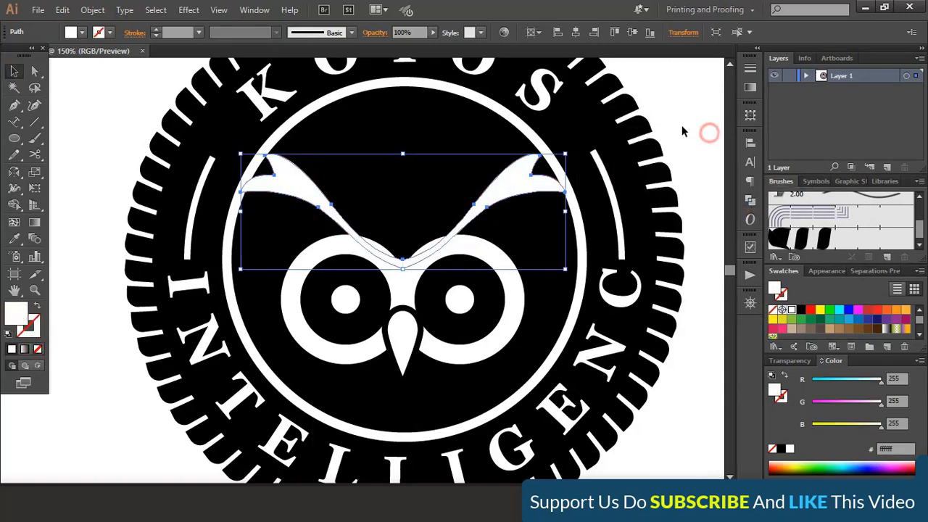
pyautogui.click(678, 112)
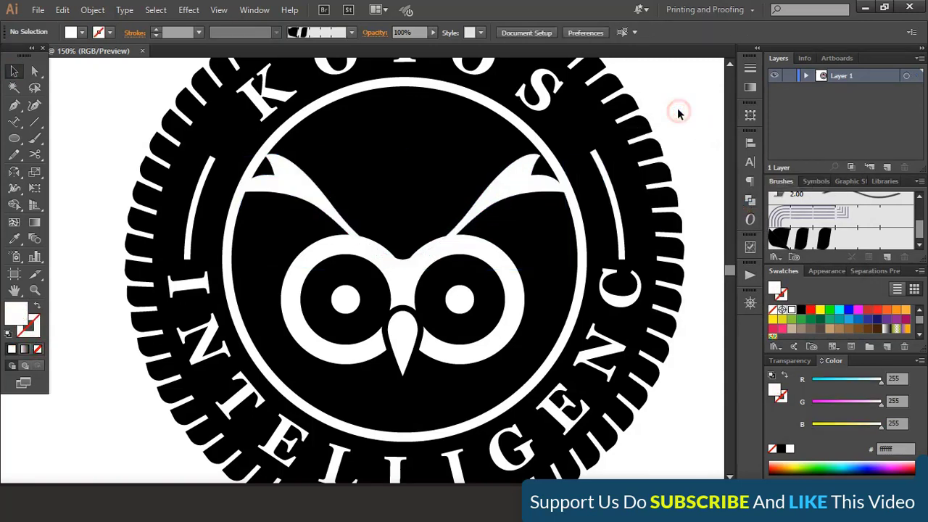
pyautogui.click(504, 184)
# Smooth the V where the two brows meet with the Smooth tool
pyautogui.hotkey('ctrl', '+')
pyautogui.hotkey('ctrl', '+')
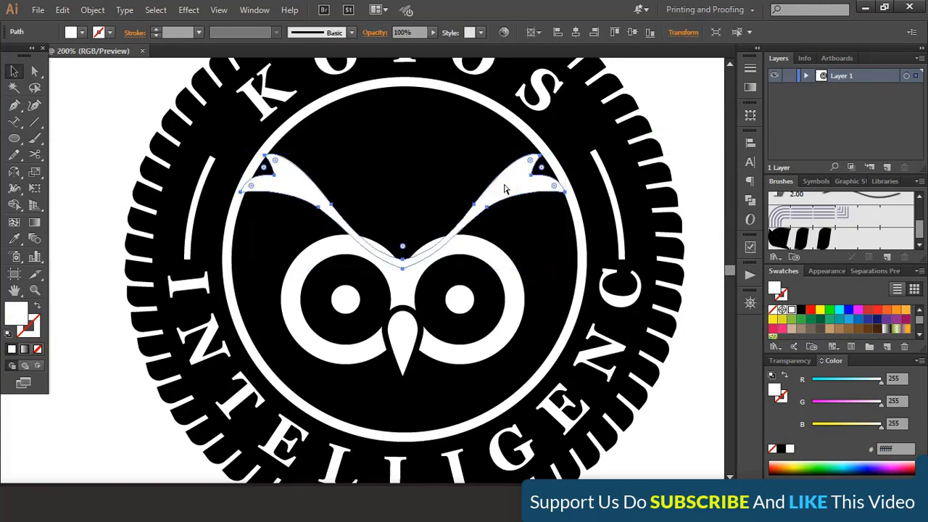
pyautogui.click(15, 155)
pyautogui.click(31, 166)
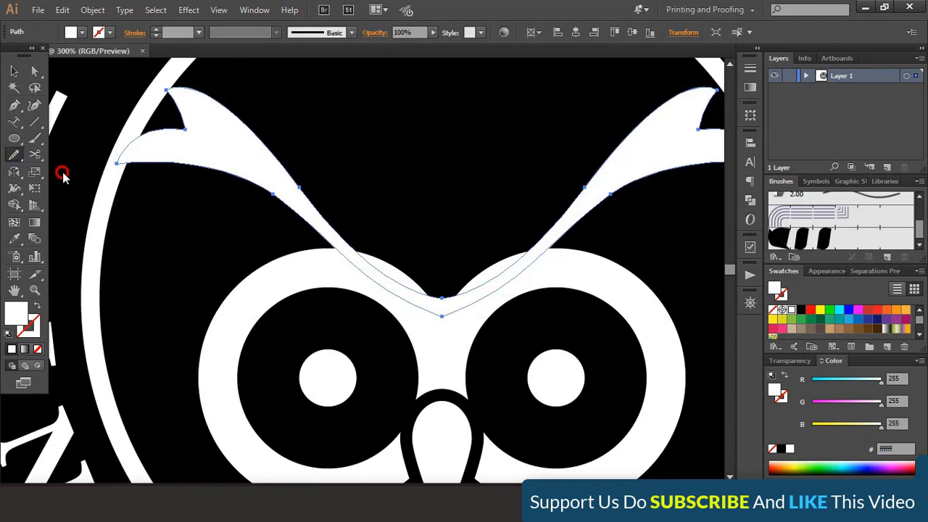
pyautogui.moveTo(437, 317)
pyautogui.mouseDown()
pyautogui.moveTo(406, 327)
pyautogui.moveTo(416, 310)
pyautogui.moveTo(465, 310)
pyautogui.moveTo(414, 313)
pyautogui.mouseUp()
# Offset the brow path outward by 6 px and fill the new path red
pyautogui.press('v')
pyautogui.click(602, 202)
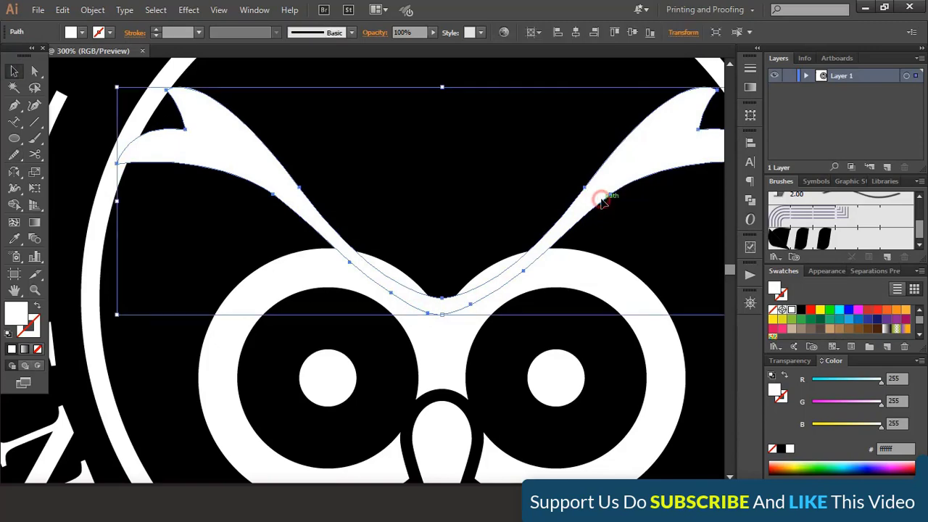
pyautogui.click(92, 10)
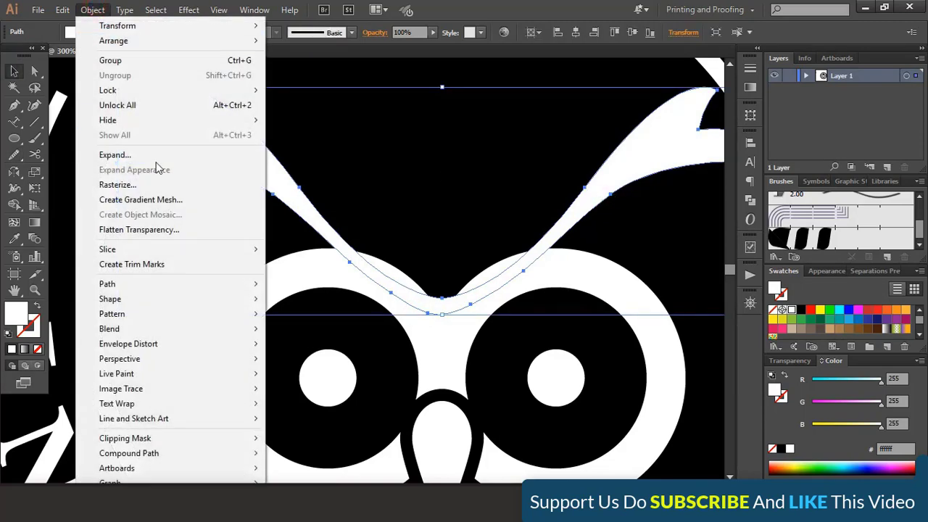
pyautogui.moveTo(191, 283)
pyautogui.click(309, 333)
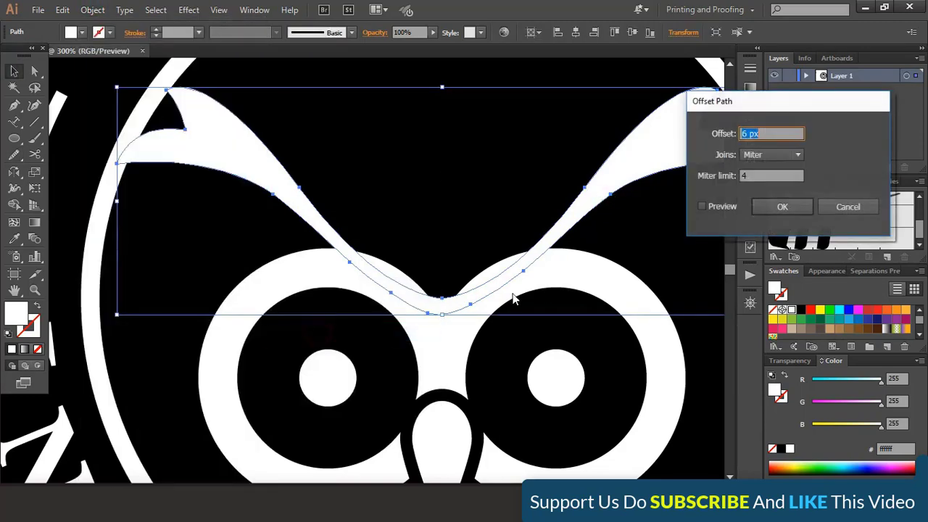
pyautogui.click(703, 207)
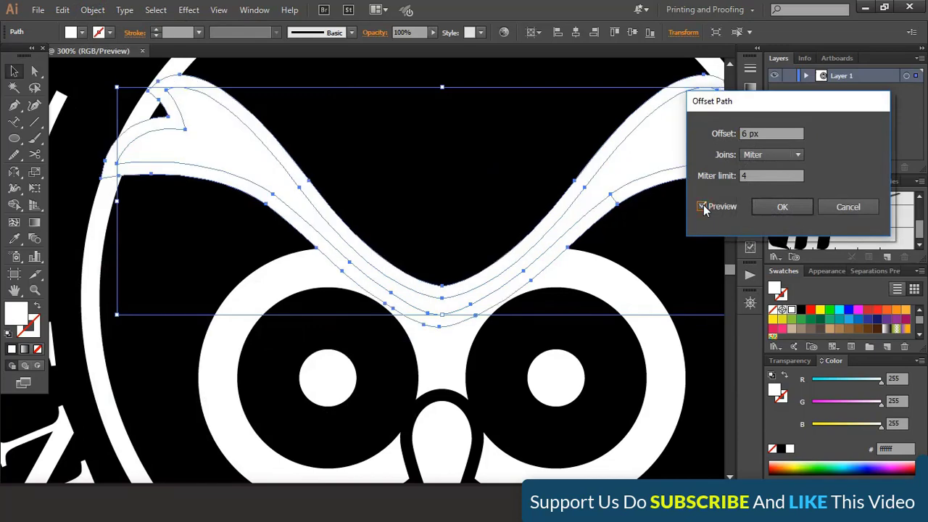
pyautogui.click(782, 207)
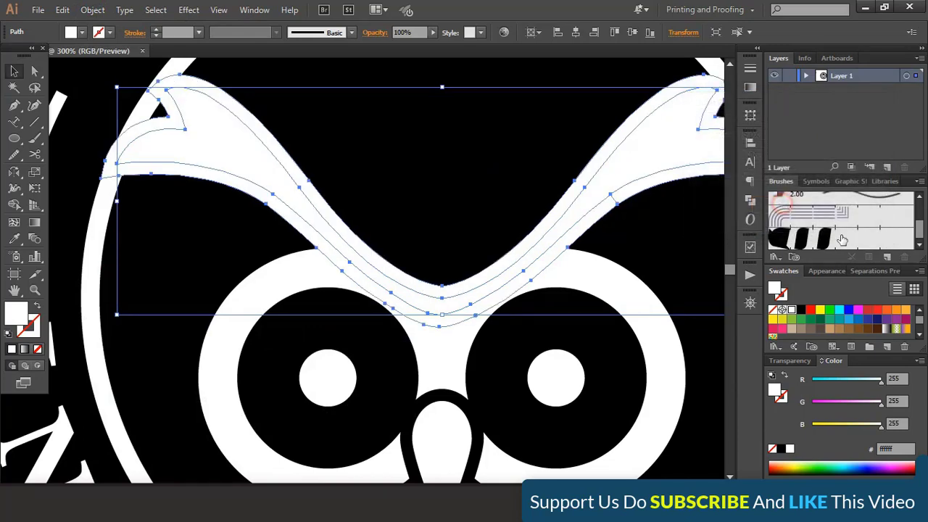
pyautogui.click(877, 310)
pyautogui.click(474, 170)
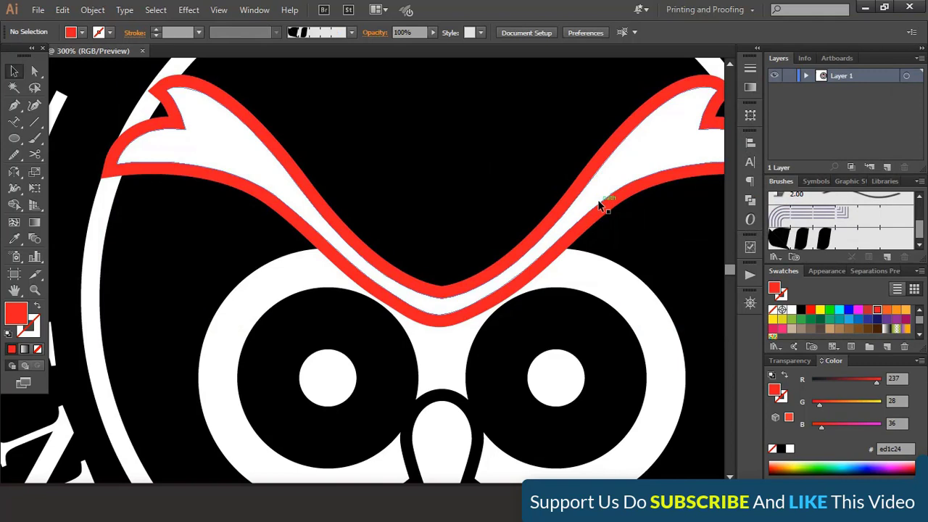
# Nudge the red offset band up and carve it from the white face with Shape Builder
pyautogui.moveTo(601, 203); pyautogui.dragTo(601, 192)
pyautogui.keyDown('shift'); pyautogui.click(293, 270); pyautogui.keyUp('shift')
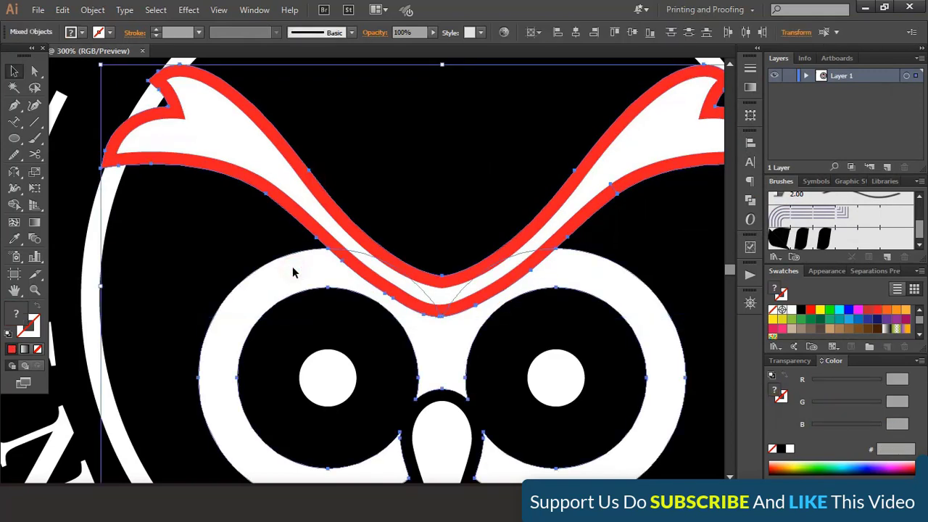
pyautogui.keyDown('shift'); pyautogui.click(206, 256); pyautogui.keyUp('shift')
pyautogui.click(14, 205)
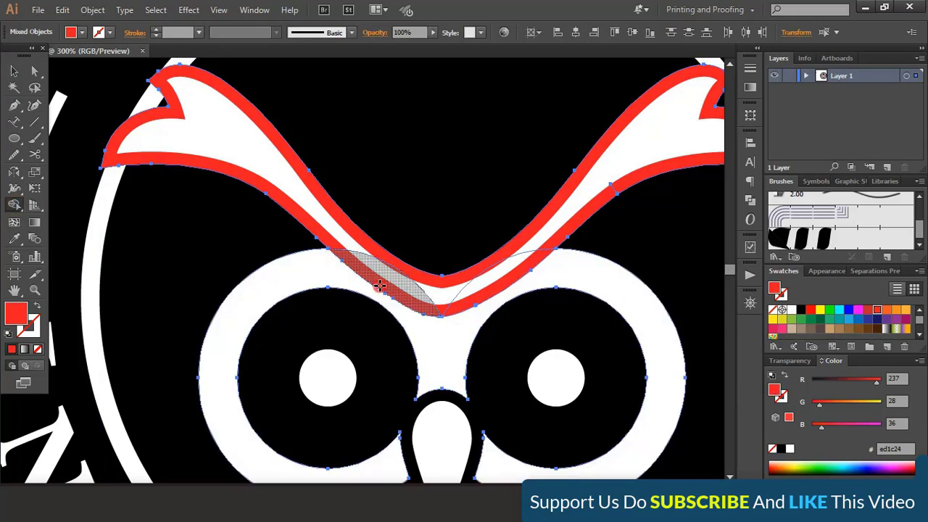
pyautogui.moveTo(403, 274)
pyautogui.mouseDown()
pyautogui.moveTo(435, 295)
pyautogui.moveTo(500, 275)
pyautogui.mouseUp()
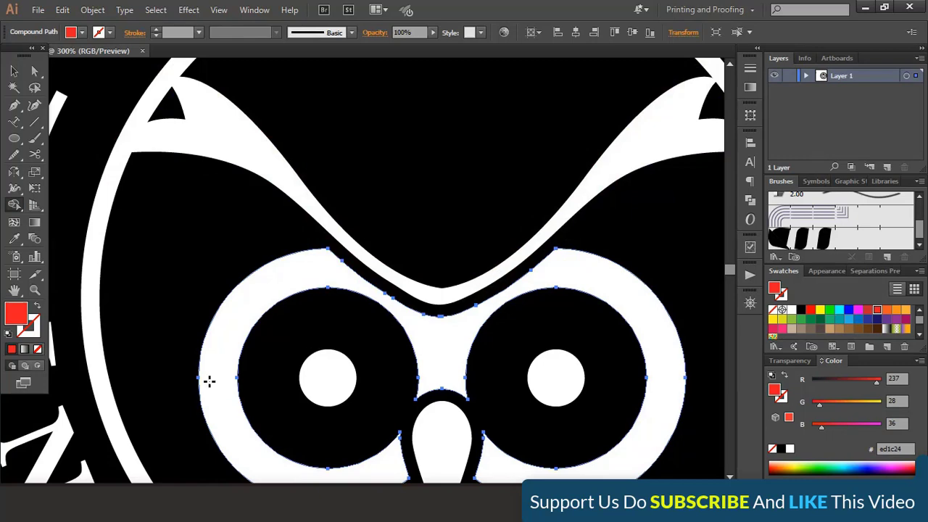
pyautogui.press('v')
pyautogui.hotkey('ctrl', 'shift', 'a')
pyautogui.hotkey('ctrl', '-')
pyautogui.hotkey('ctrl', '-')
pyautogui.click(498, 207)
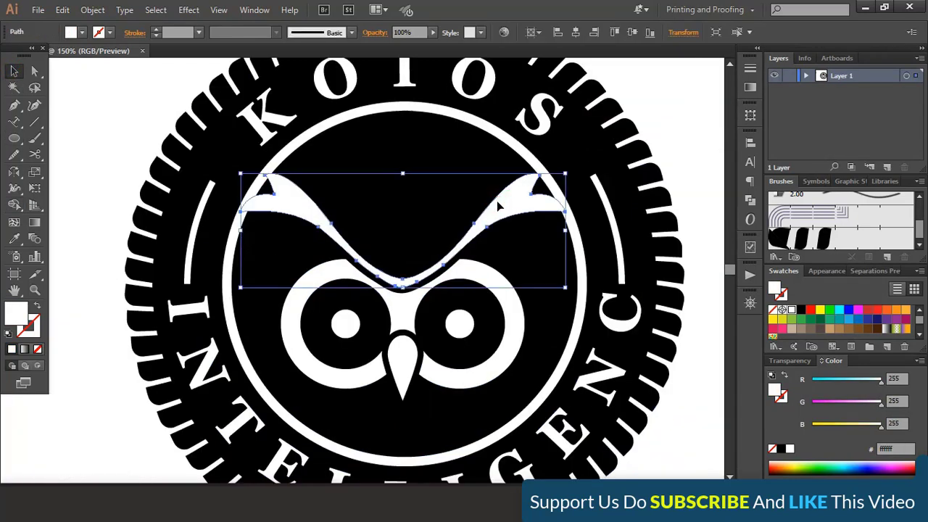
# Paste an eyebrow copy in place, shrink it, nudge it up and stretch it taller
pyautogui.click(93, 10)
pyautogui.click(90, 74)
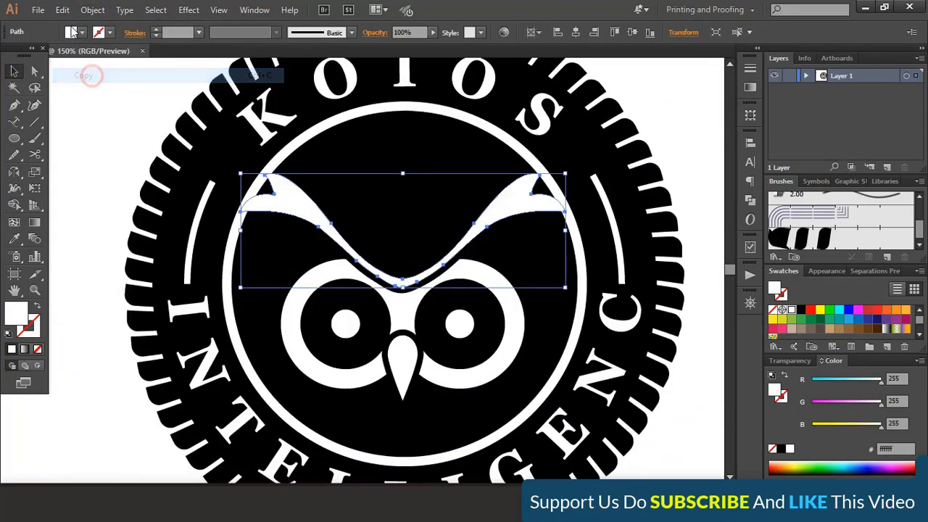
pyautogui.click(63, 10)
pyautogui.click(113, 137)
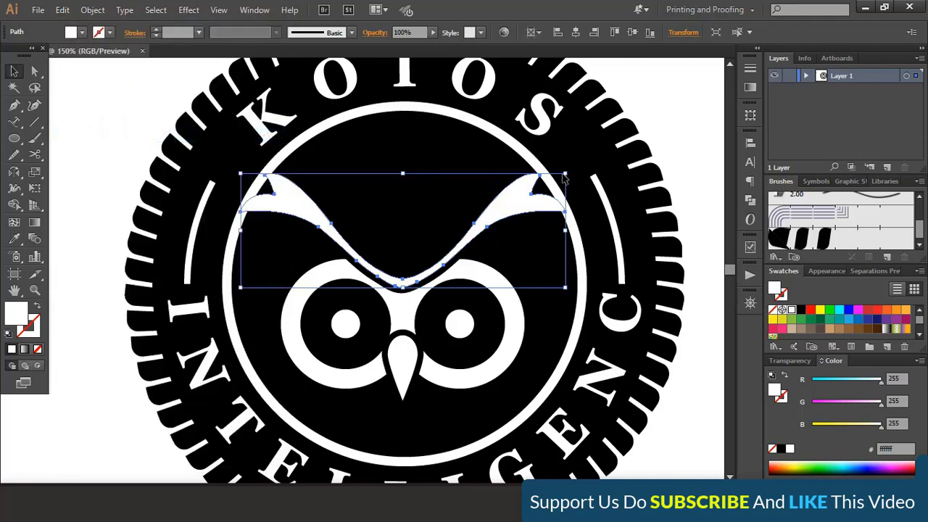
pyautogui.moveTo(565, 175); pyautogui.dragTo(556, 190)
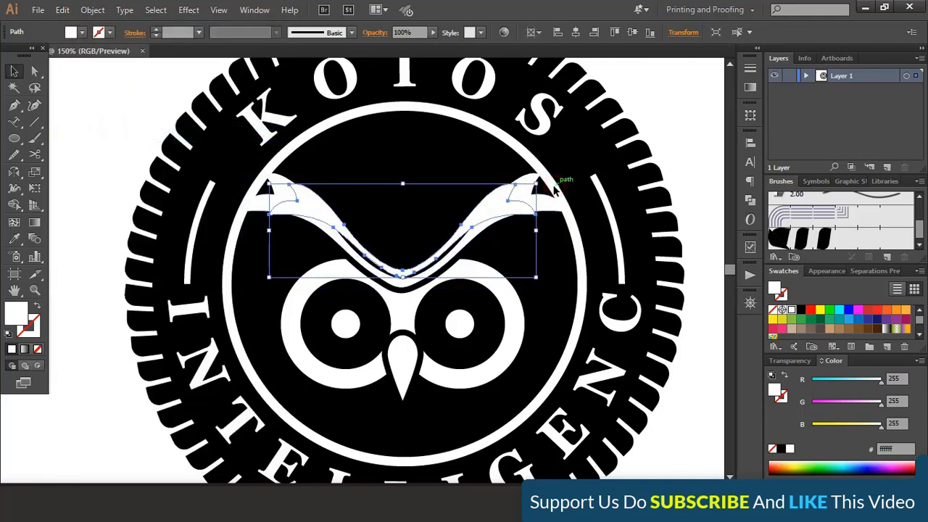
pyautogui.press('Up')
pyautogui.press('Up')
pyautogui.press('Up')
pyautogui.press('Up')
pyautogui.press('Up')
pyautogui.press('Up')
pyautogui.press('Up')
pyautogui.press('Up')
pyautogui.press('Up')
pyautogui.press('Up')
pyautogui.press('Up')
pyautogui.press('Up')
pyautogui.press('Up')
pyautogui.press('Up')
pyautogui.press('Up')
pyautogui.press('Up')
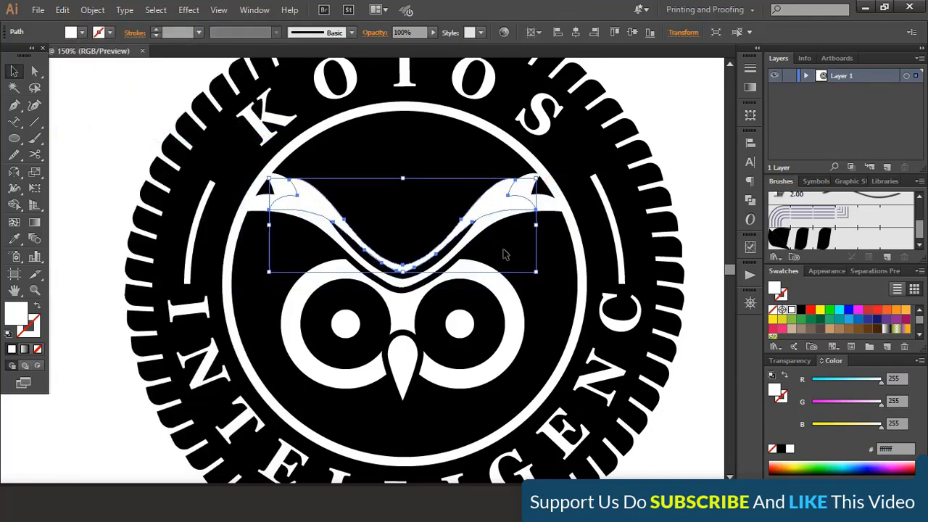
pyautogui.press('Up')
pyautogui.press('Up')
pyautogui.press('Up')
pyautogui.press('Up')
pyautogui.press('Up')
pyautogui.press('Up')
pyautogui.press('Up')
pyautogui.press('Up')
pyautogui.press('Up')
pyautogui.press('Up')
pyautogui.press('Up')
pyautogui.press('Up')
pyautogui.press('Up')
pyautogui.press('Up')
pyautogui.press('Up')
pyautogui.press('Up')
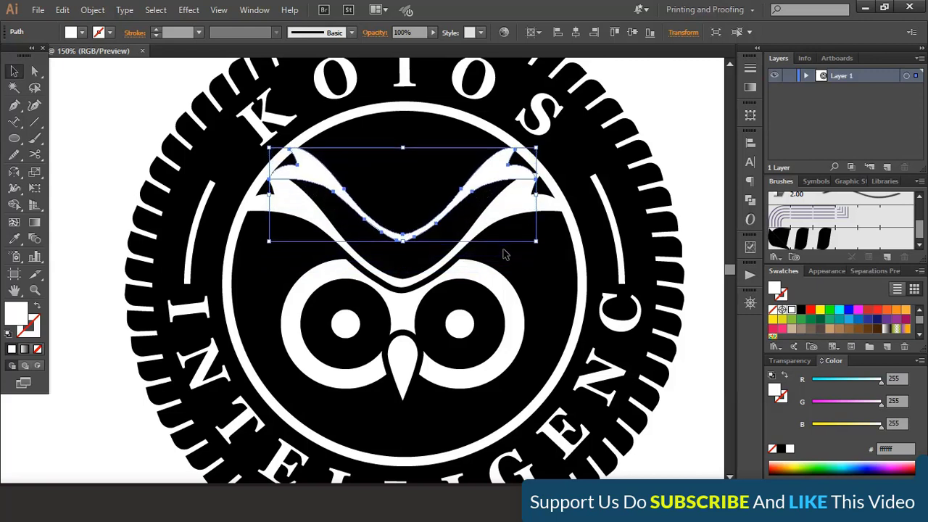
pyautogui.moveTo(538, 148); pyautogui.dragTo(522, 158)
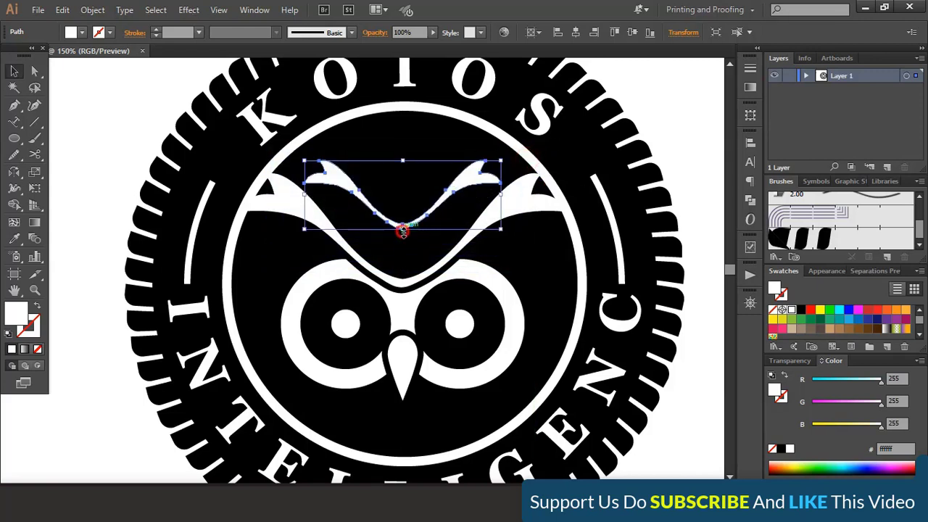
pyautogui.moveTo(400, 228); pyautogui.dragTo(404, 270)
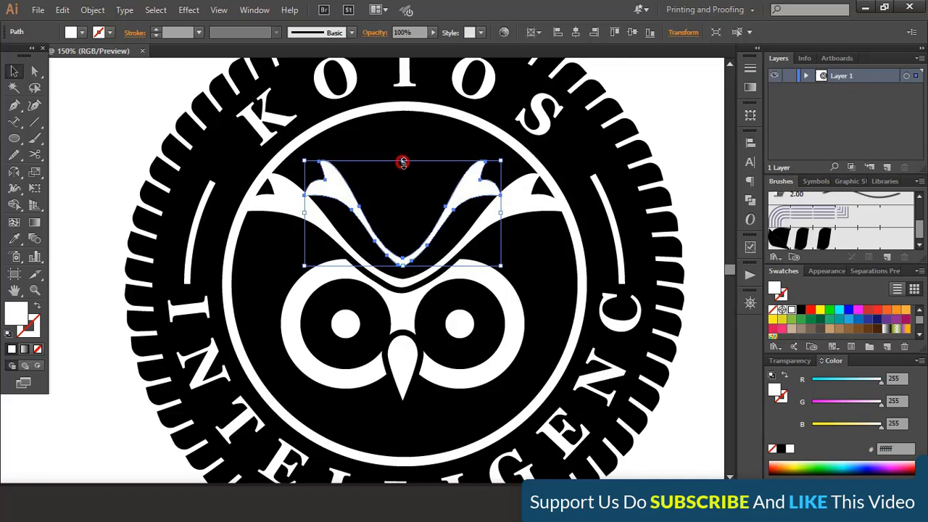
pyautogui.moveTo(403, 162); pyautogui.dragTo(404, 144)
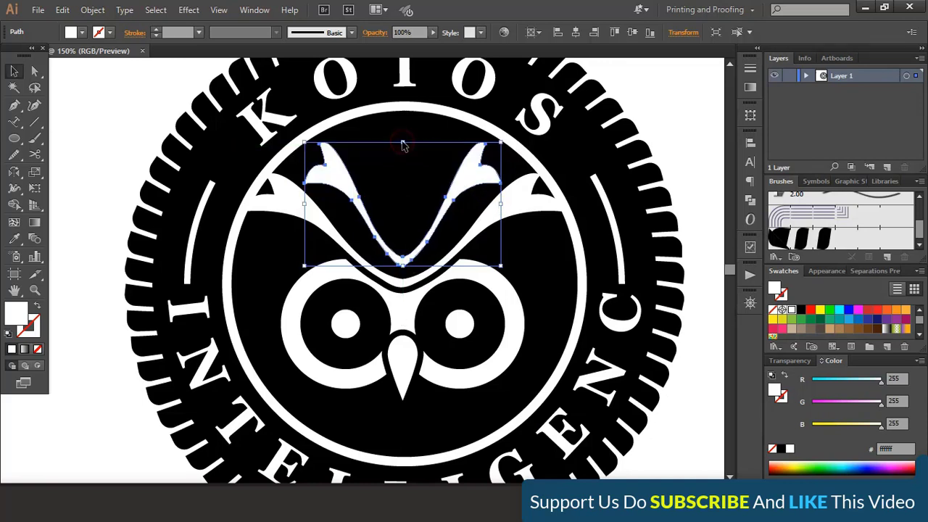
# Draw a vertical Pen line from the owl's V point up near the top
pyautogui.click(696, 201)
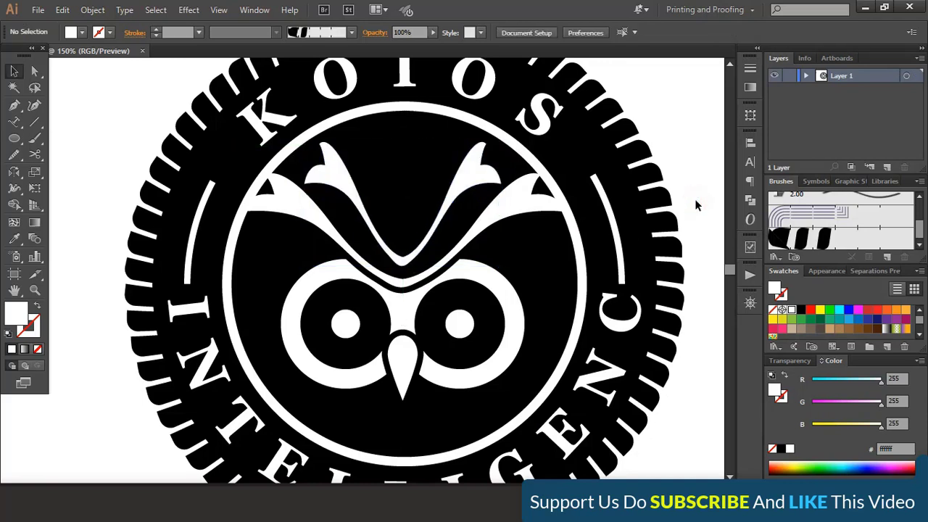
pyautogui.click(14, 105)
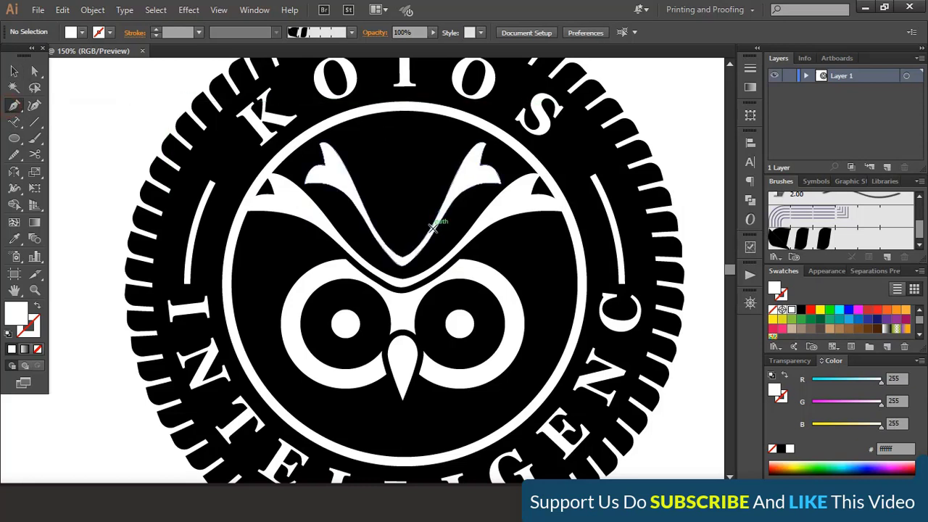
pyautogui.click(403, 247)
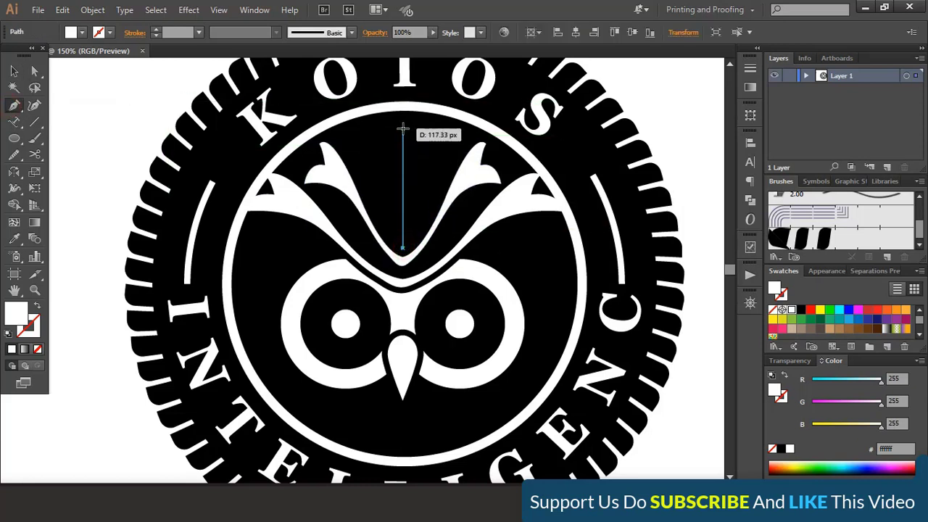
pyautogui.click(403, 129)
# Apply the dashed black arrow brush from the Arrows_Special library to the vertical line
pyautogui.click(13, 71)
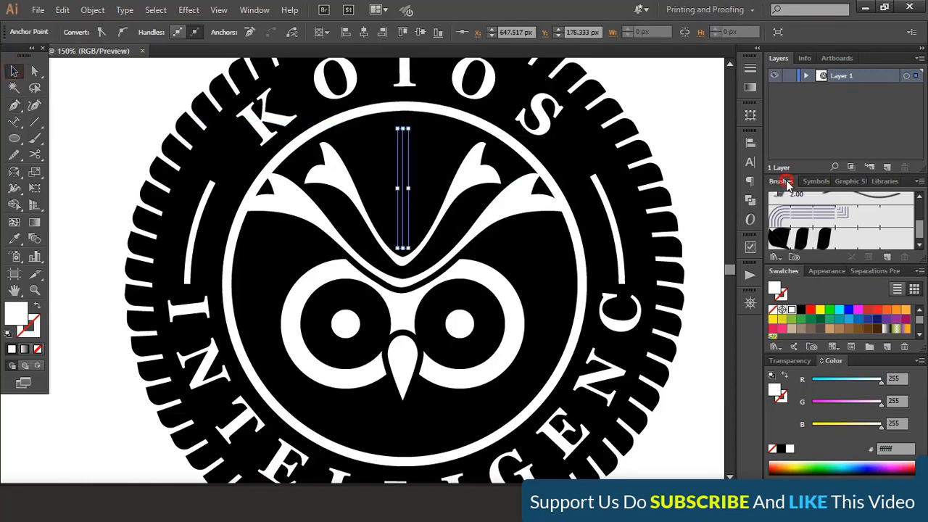
pyautogui.click(775, 257)
pyautogui.moveTo(793, 294)
pyautogui.click(689, 292)
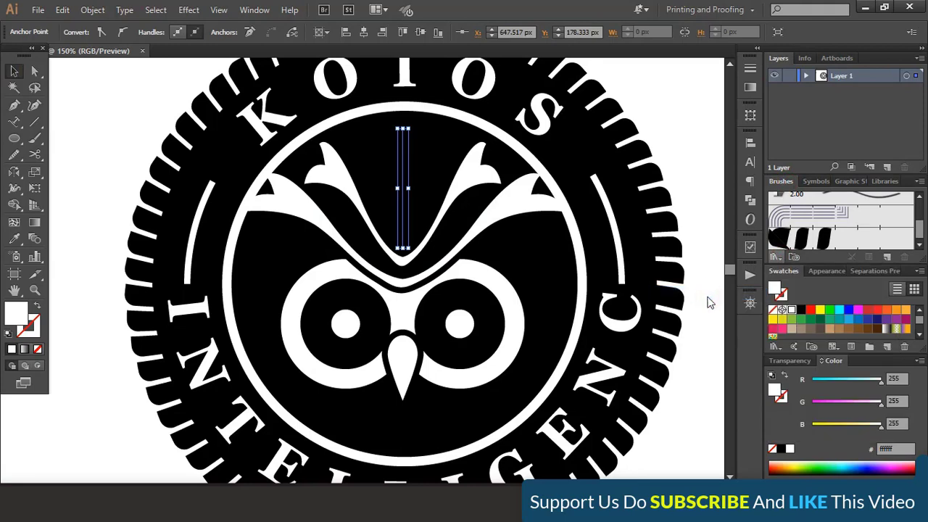
pyautogui.moveTo(520, 308); pyautogui.dragTo(519, 388)
pyautogui.moveTo(472, 222); pyautogui.dragTo(604, 205)
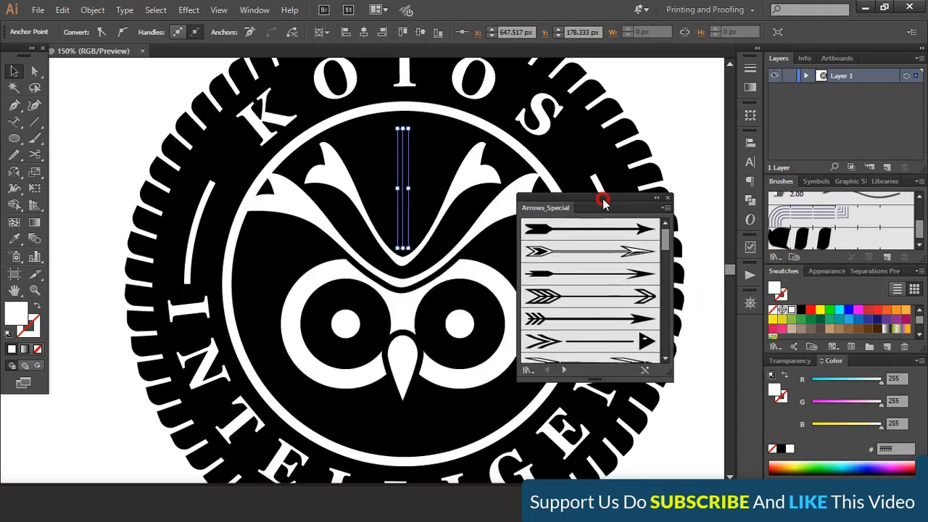
pyautogui.scroll(-5, 594, 337)
pyautogui.click(584, 307)
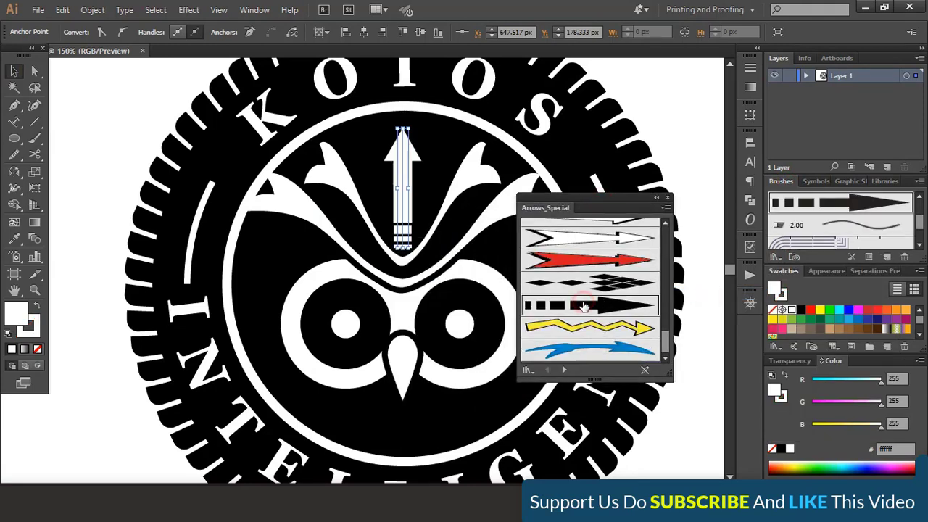
pyautogui.click(668, 199)
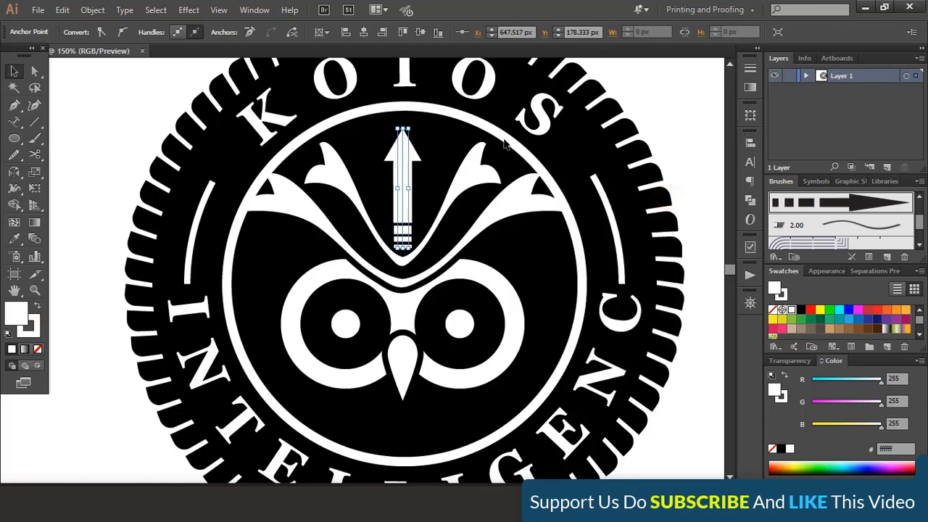
# Set the arrow's stroke weight to 0.7 pt
pyautogui.click(120, 109)
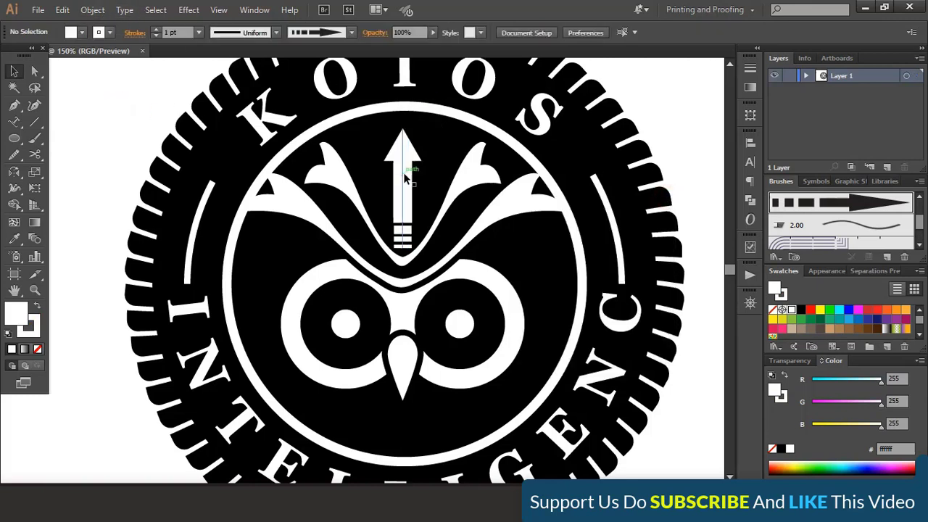
pyautogui.click(406, 178)
pyautogui.click(156, 33)
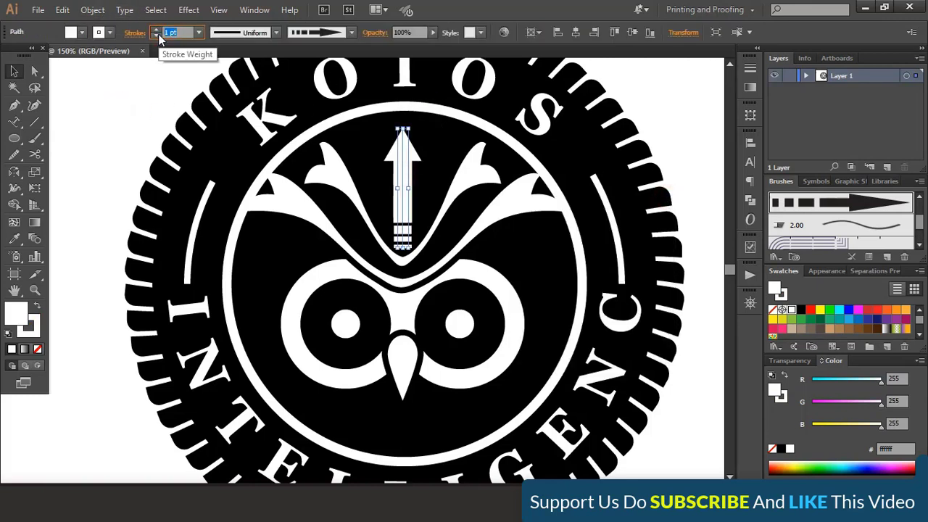
pyautogui.write('0.7')
pyautogui.press('Return')
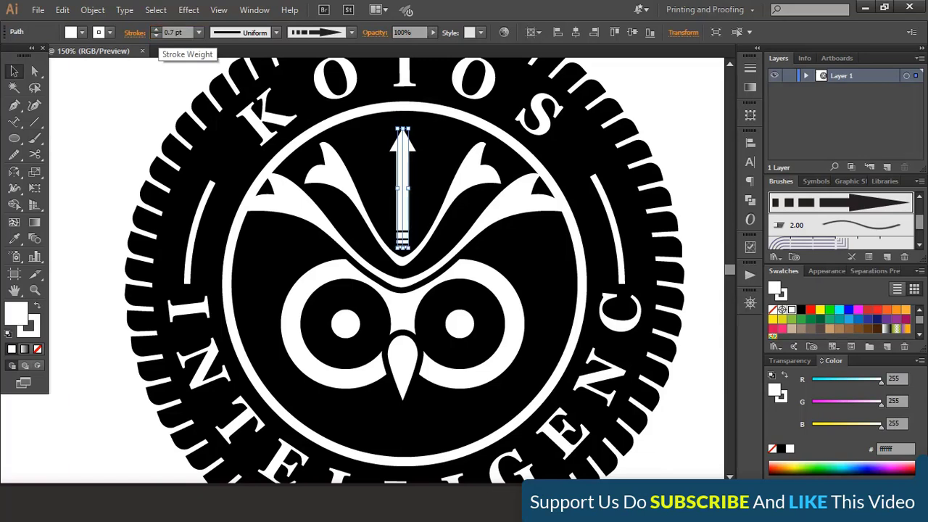
# Expand the arrow's appearance into filled shapes
pyautogui.hotkey('ctrl', '-')
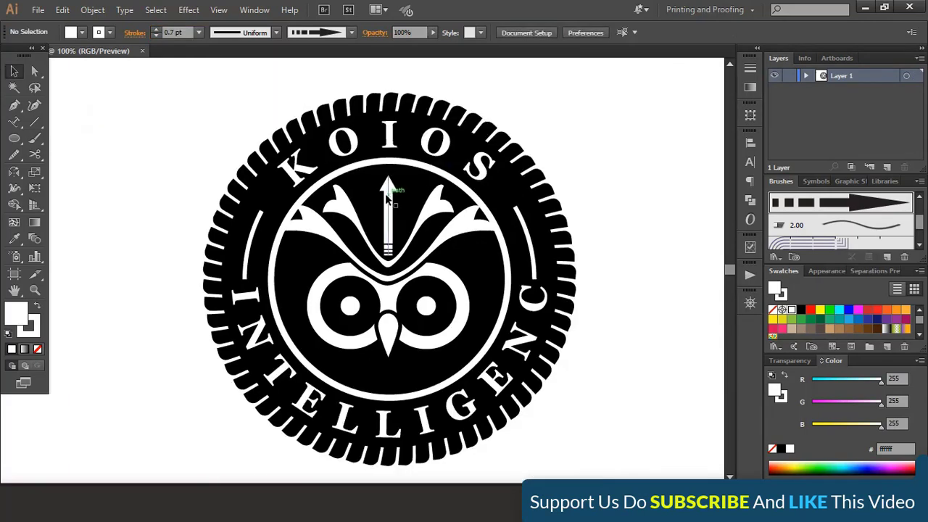
pyautogui.click(92, 10)
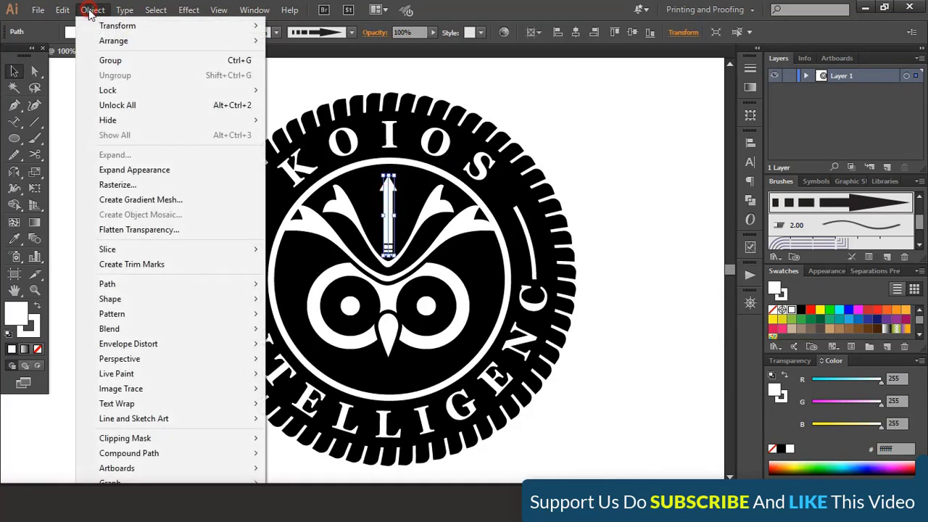
pyautogui.click(120, 169)
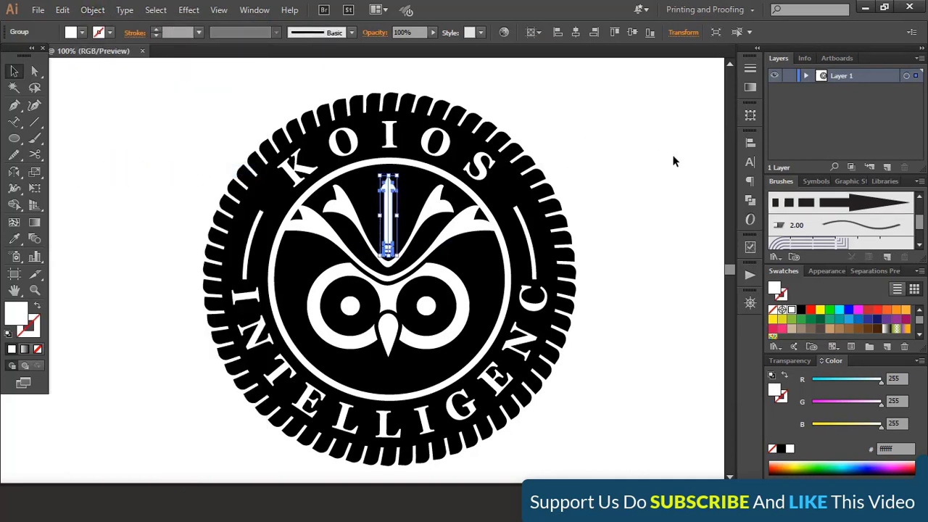
pyautogui.click(750, 199)
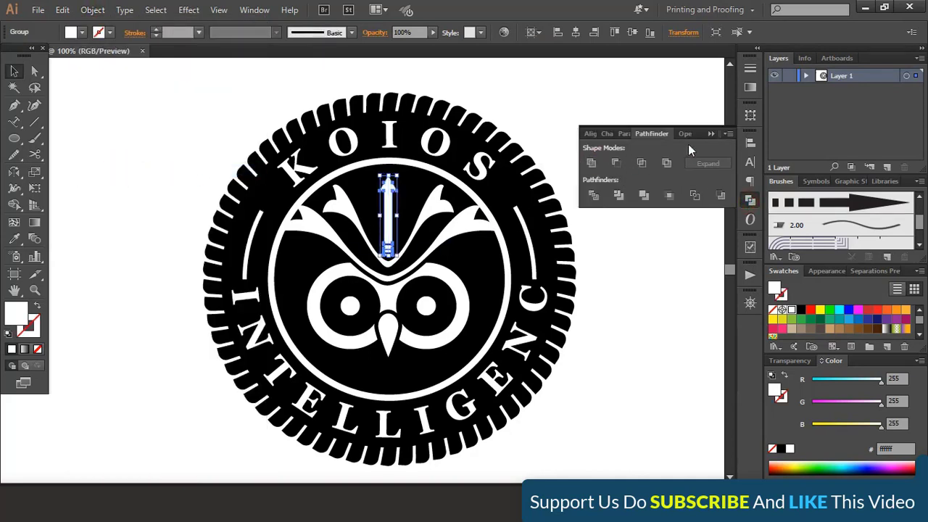
pyautogui.click(711, 134)
pyautogui.click(564, 109)
# Select the whole logo and merge the wing band with the outer ring using Shape Builder
pyautogui.moveTo(121, 93); pyautogui.dragTo(618, 467)
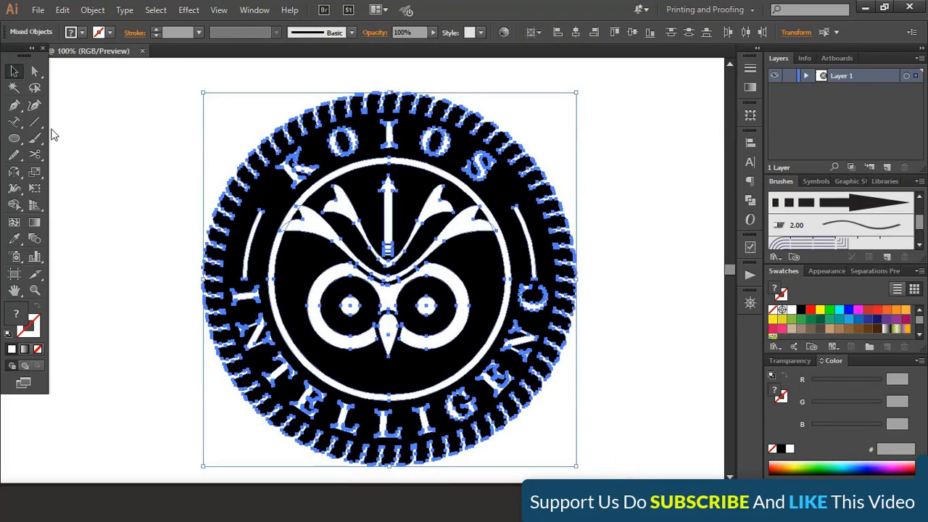
pyautogui.click(13, 204)
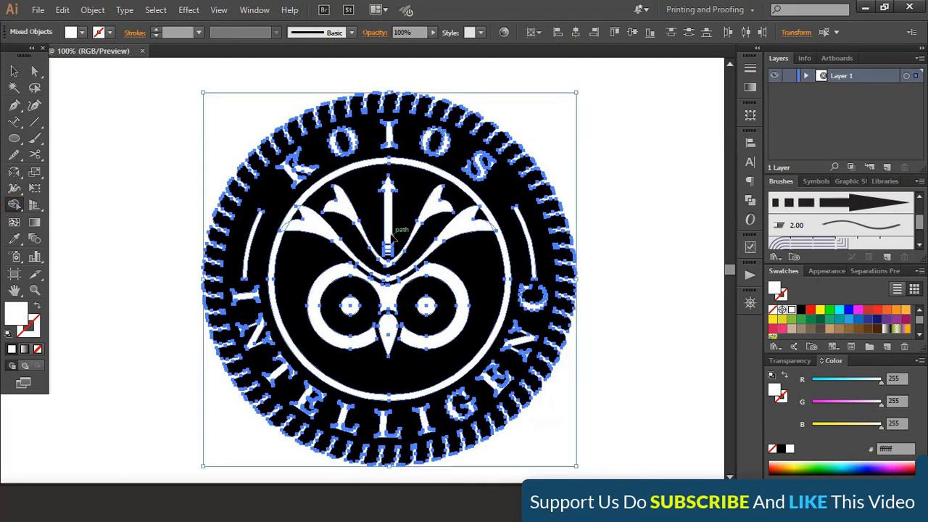
pyautogui.keyDown('alt'); pyautogui.scroll(2, 392, 235); pyautogui.keyUp('alt')
pyautogui.scroll(2, 395, 230)
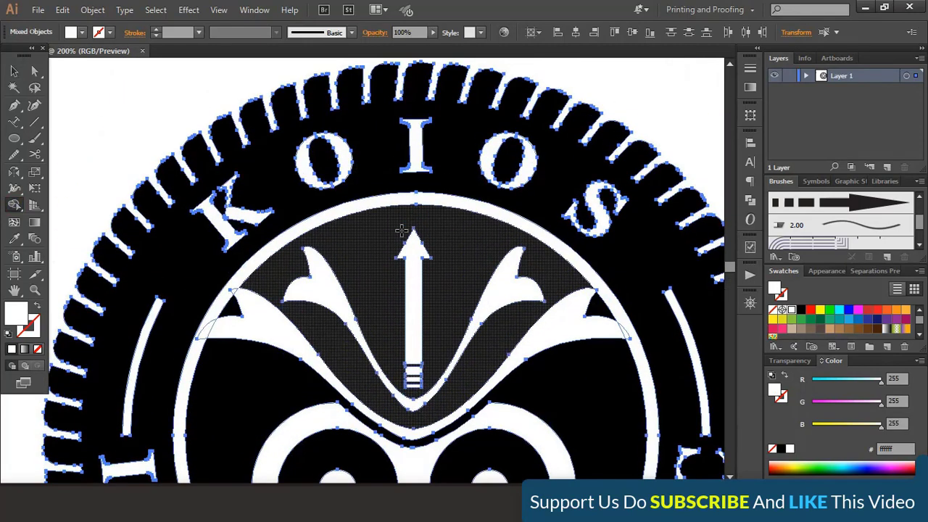
pyautogui.moveTo(218, 330)
pyautogui.mouseDown()
pyautogui.moveTo(201, 326)
pyautogui.moveTo(233, 292)
pyautogui.mouseUp()
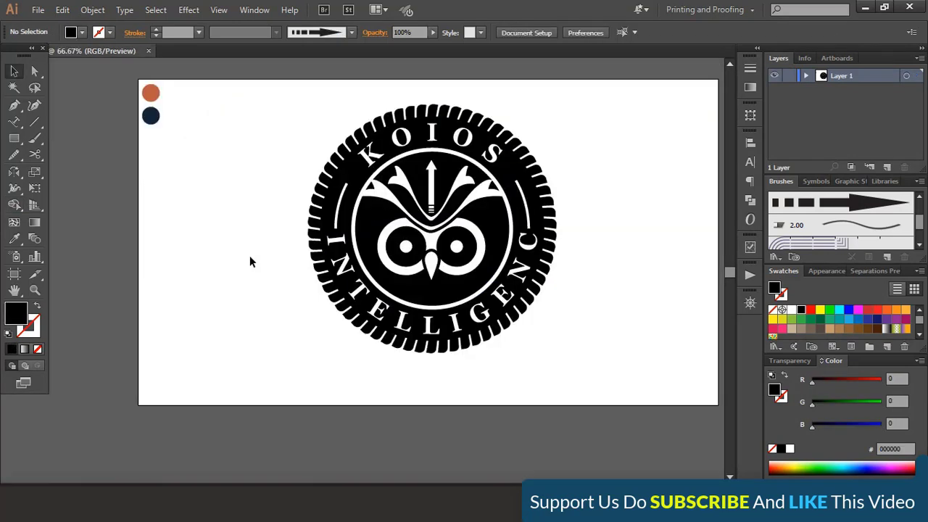
# Eyedrop dark blue onto the owl face and orange onto the top section
pyautogui.click(370, 210)
pyautogui.press('i')
pyautogui.click(151, 116)
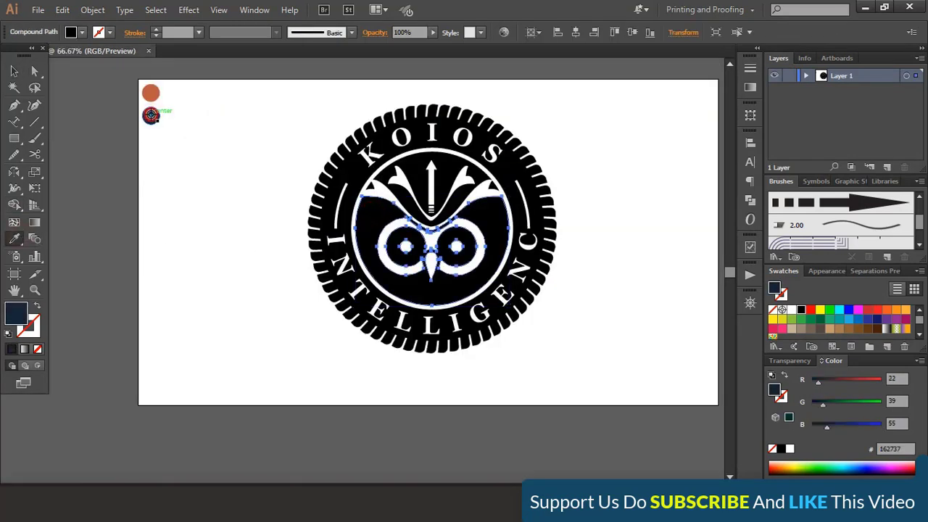
pyautogui.press('v')
pyautogui.click(198, 232)
pyautogui.scroll(1, 206, 243)
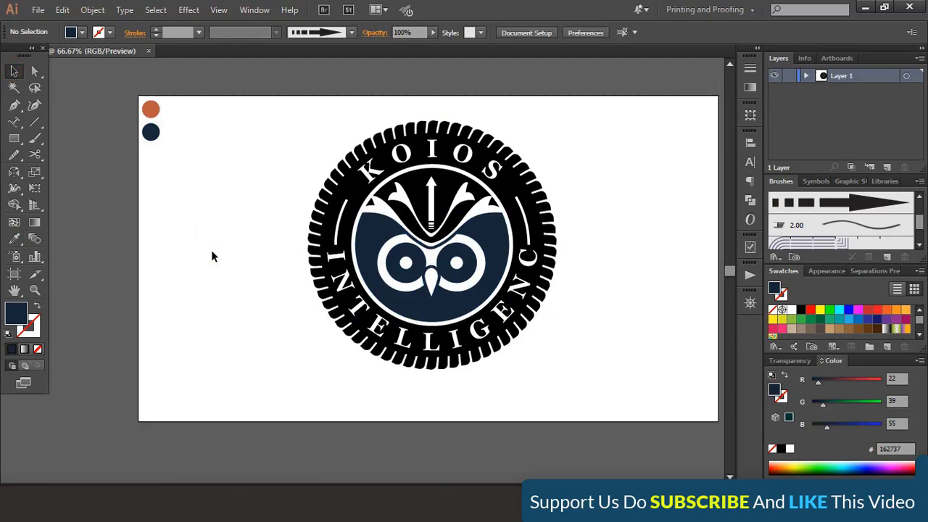
pyautogui.click(423, 204)
pyautogui.press('i')
pyautogui.click(151, 108)
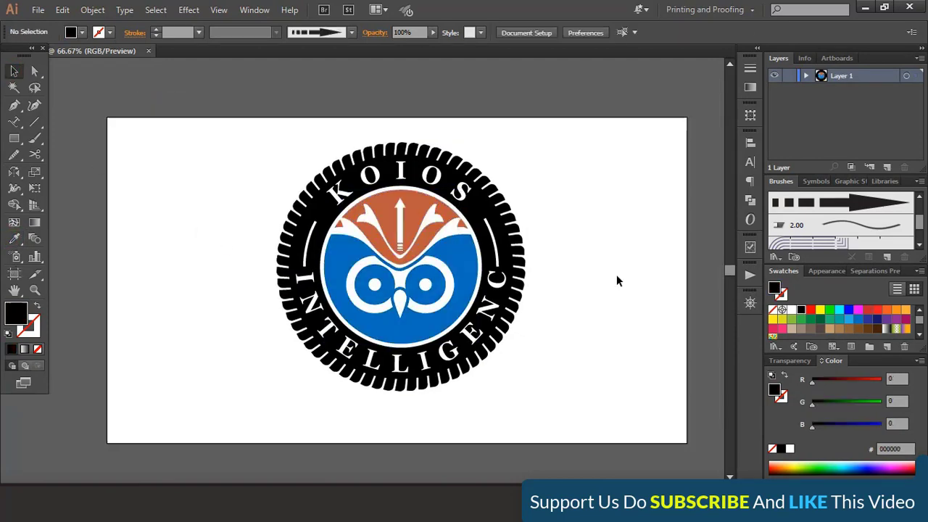
# Fill the outer ring with a dark grey swatch
pyautogui.click(481, 209)
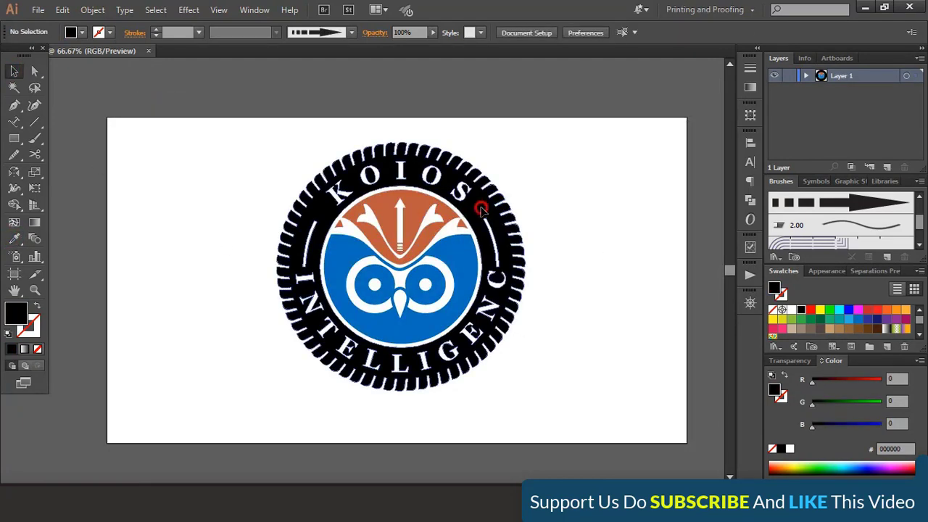
pyautogui.scroll(-1, 840, 331)
pyautogui.click(802, 322)
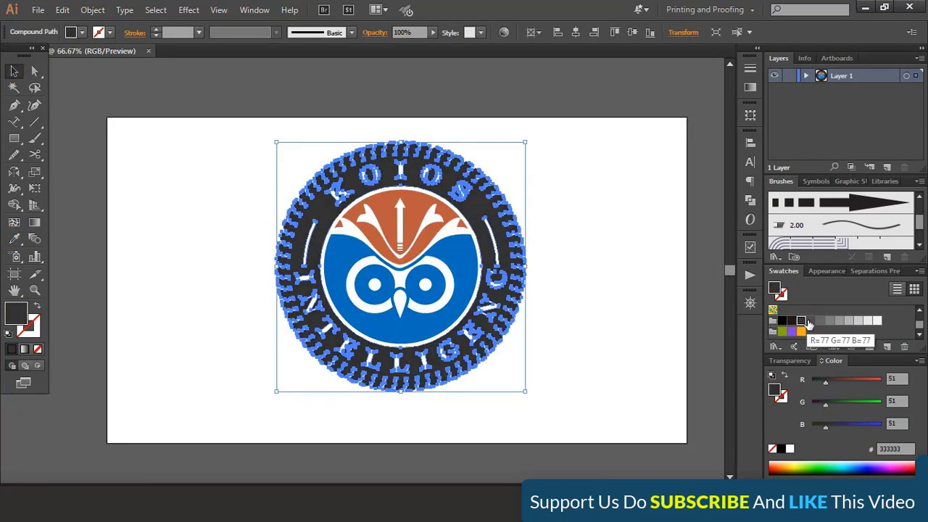
pyautogui.click(811, 321)
pyautogui.click(603, 221)
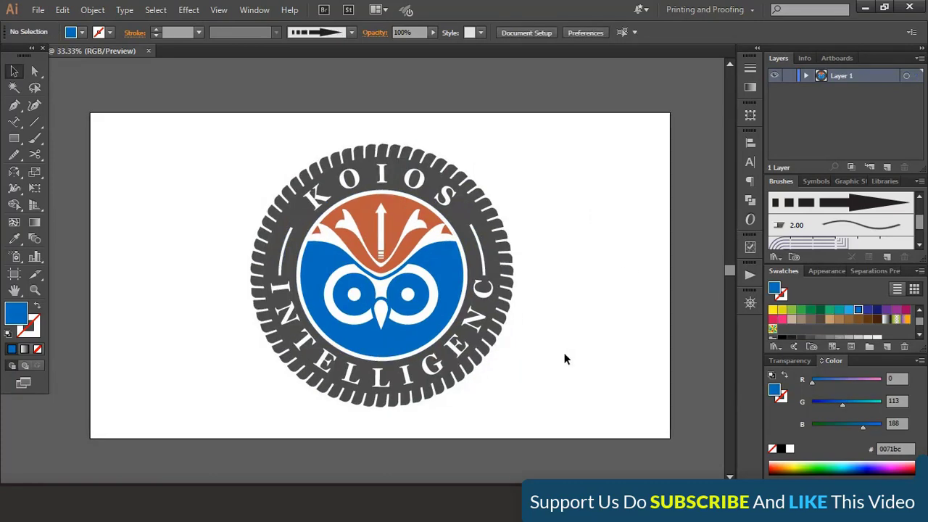
pyautogui.click(38, 9)
# Save the badge for web as a transparent PNG-24 file
pyautogui.click(94, 180)
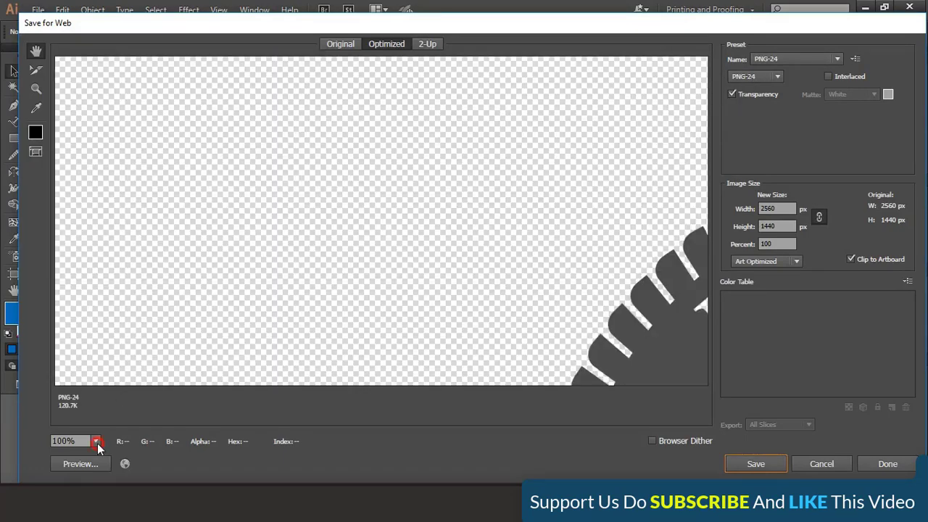
pyautogui.click(97, 442)
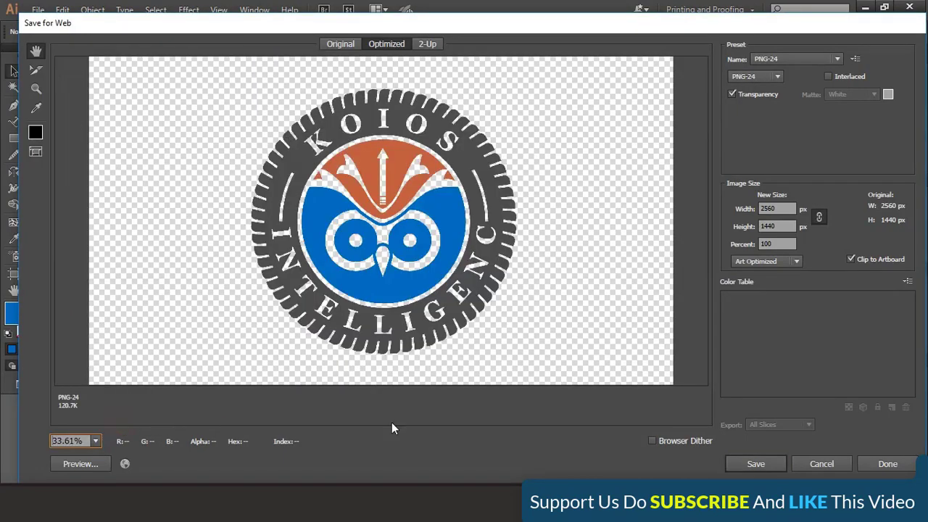
pyautogui.click(731, 463)
pyautogui.click(790, 472)
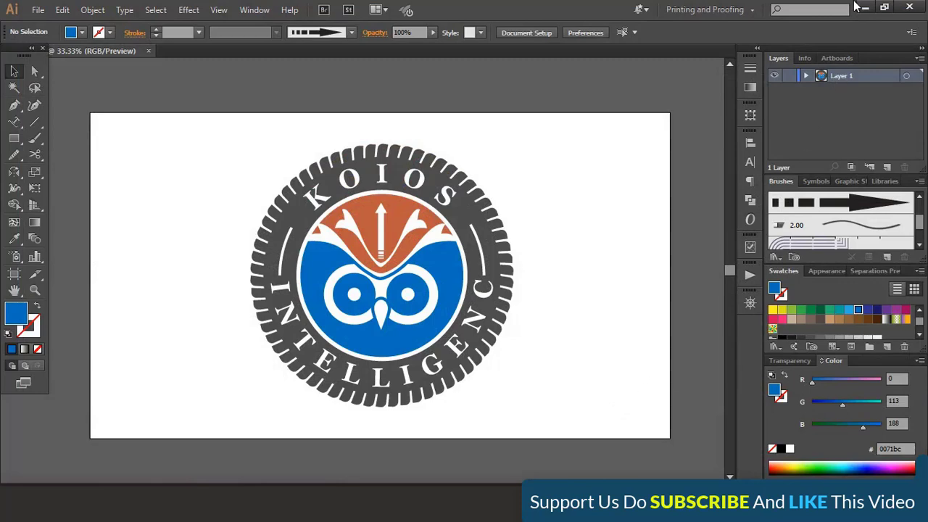
# Open the logo mockup PSD in Photoshop and edit its Placeholder smart object
pyautogui.click(865, 8)
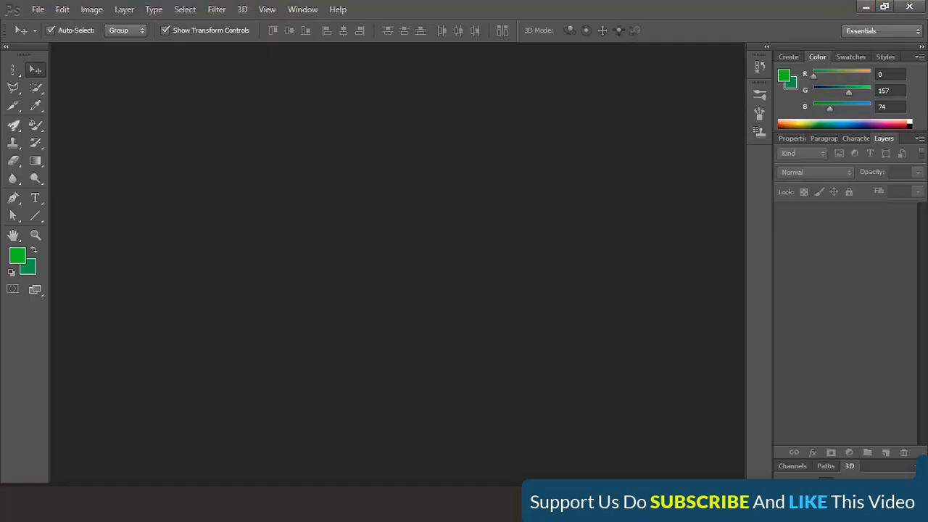
pyautogui.click(35, 9)
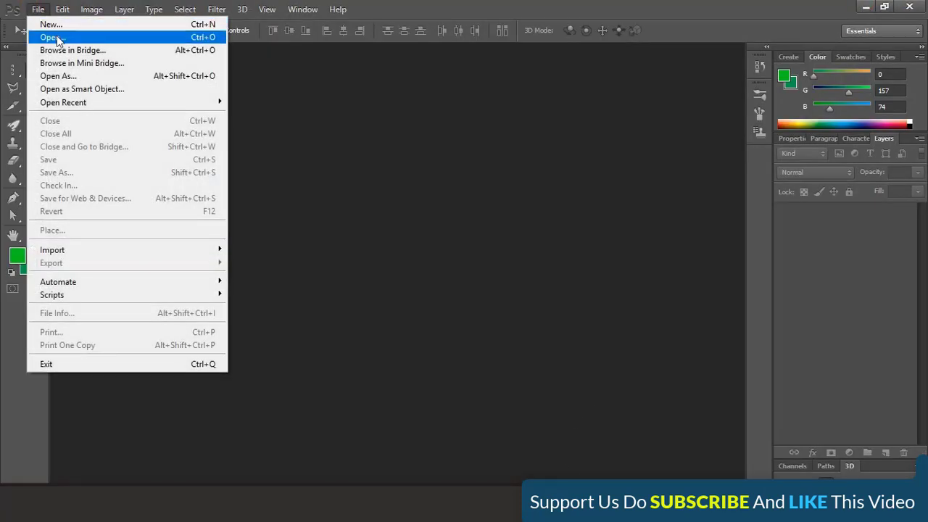
pyautogui.click(58, 37)
pyautogui.doubleClick(161, 76)
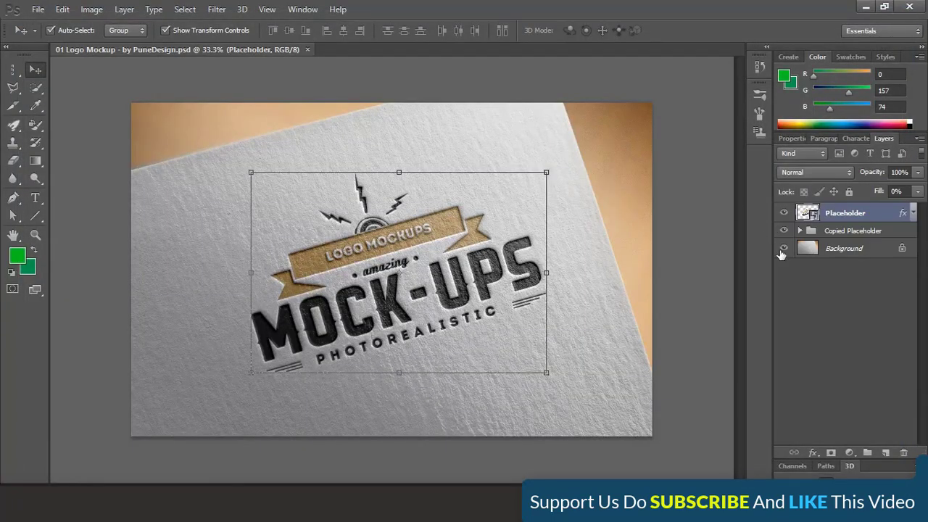
pyautogui.doubleClick(807, 212)
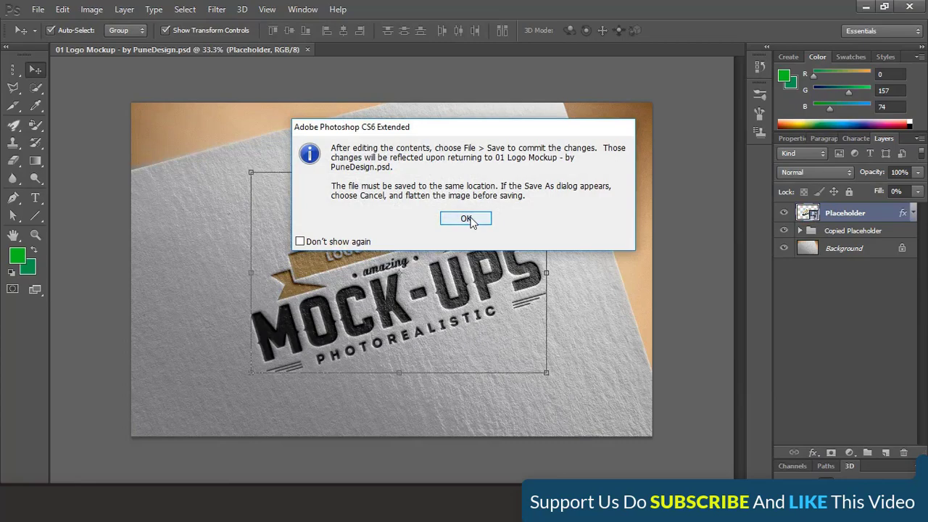
pyautogui.click(469, 215)
# Open the exported Untitled-2 logo image from the Desktop
pyautogui.click(29, 10)
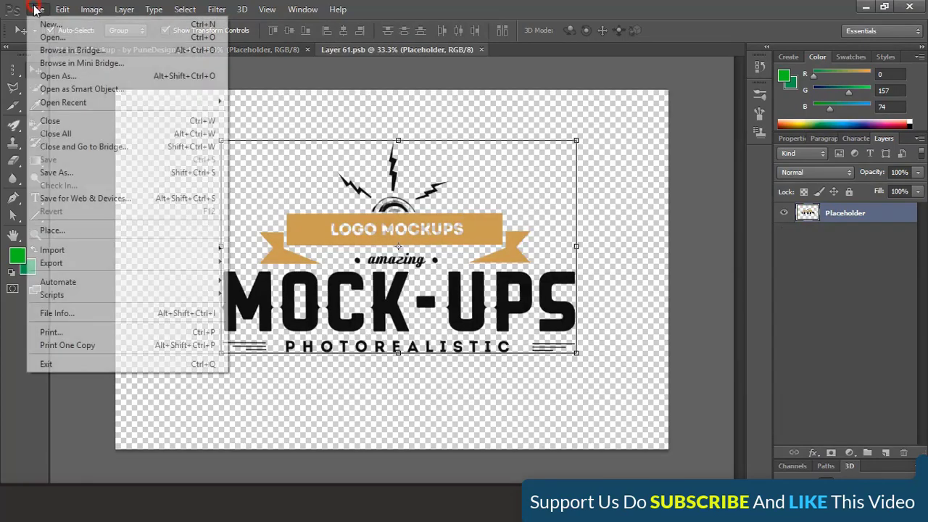
pyautogui.click(44, 35)
pyautogui.click(42, 110)
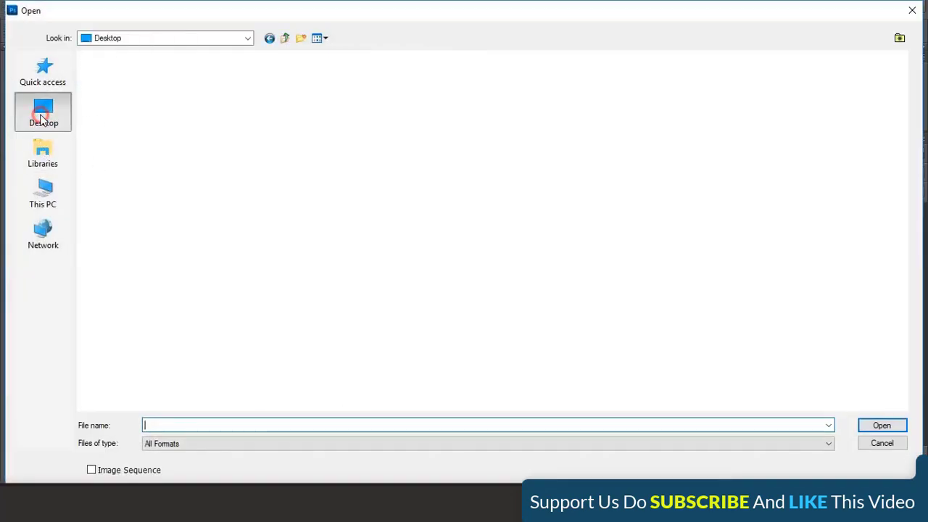
pyautogui.doubleClick(251, 210)
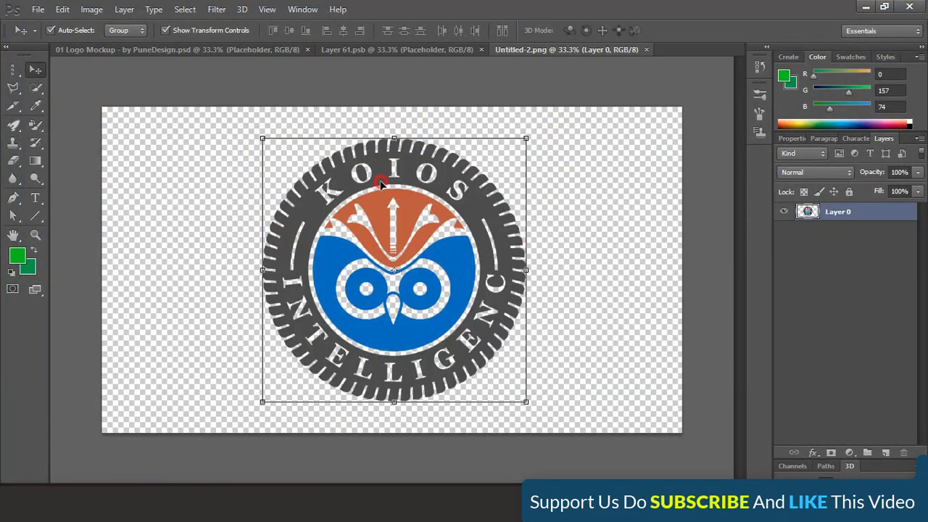
# Drag the owl logo into Layer 61.psb, hide Placeholder, save, and return to 01 Logo Mockup
pyautogui.moveTo(380, 184); pyautogui.dragTo(403, 176)
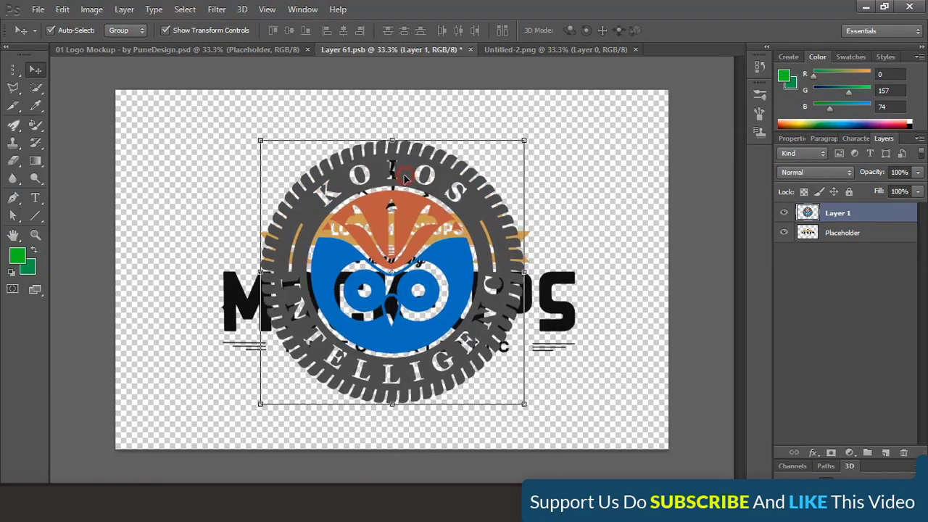
pyautogui.click(784, 230)
pyautogui.click(470, 49)
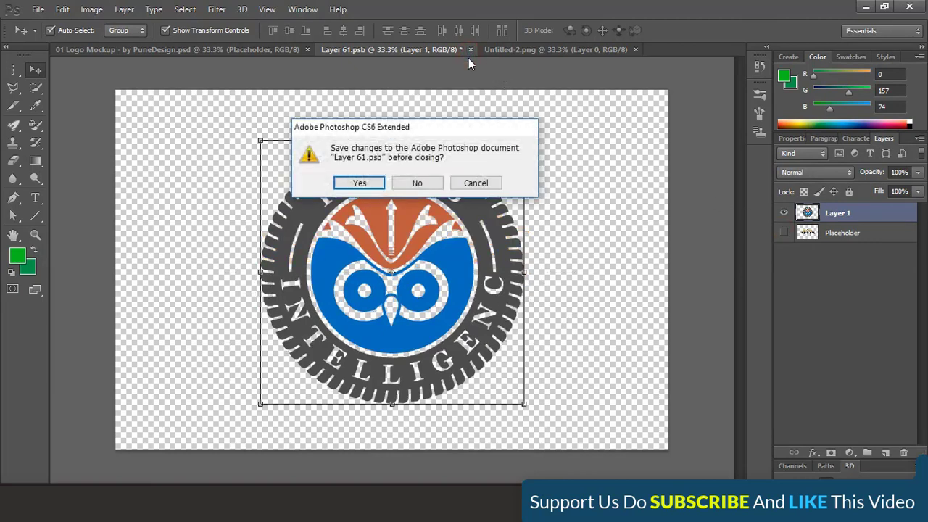
pyautogui.click(365, 182)
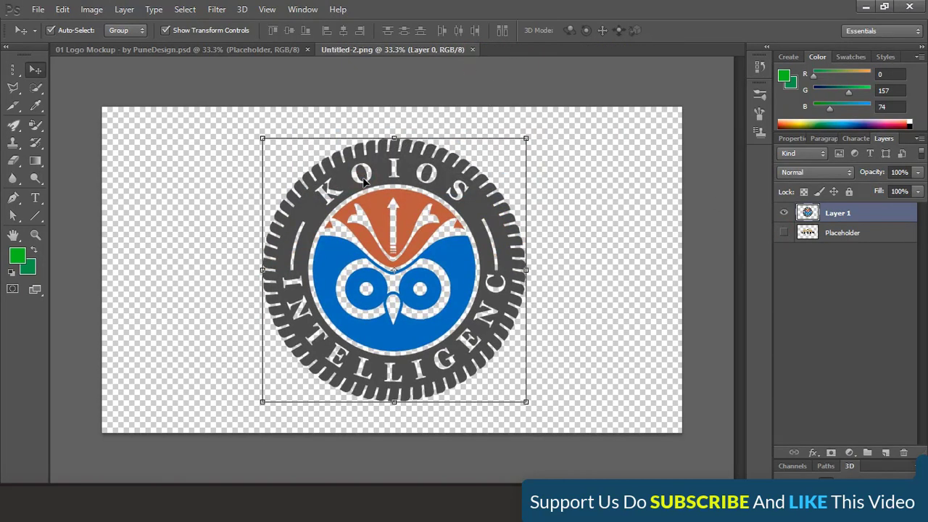
pyautogui.click(242, 49)
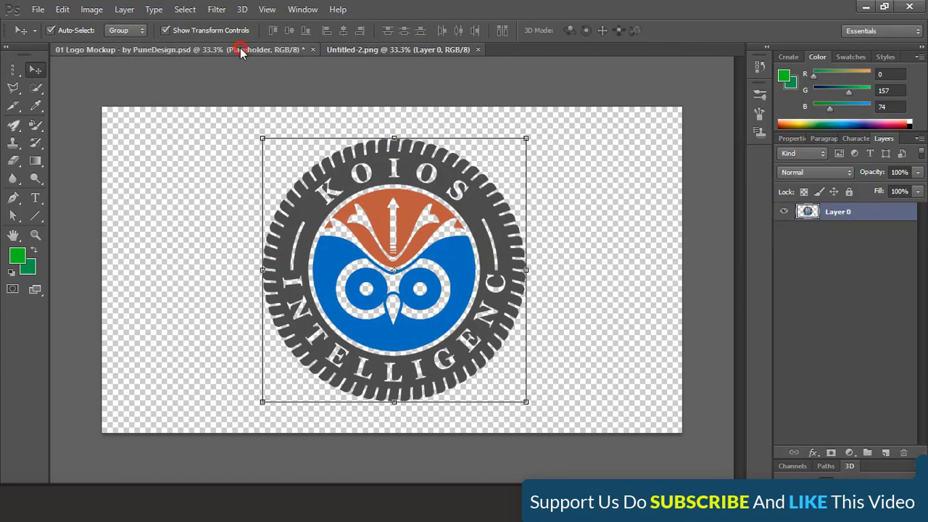
pyautogui.click(682, 166)
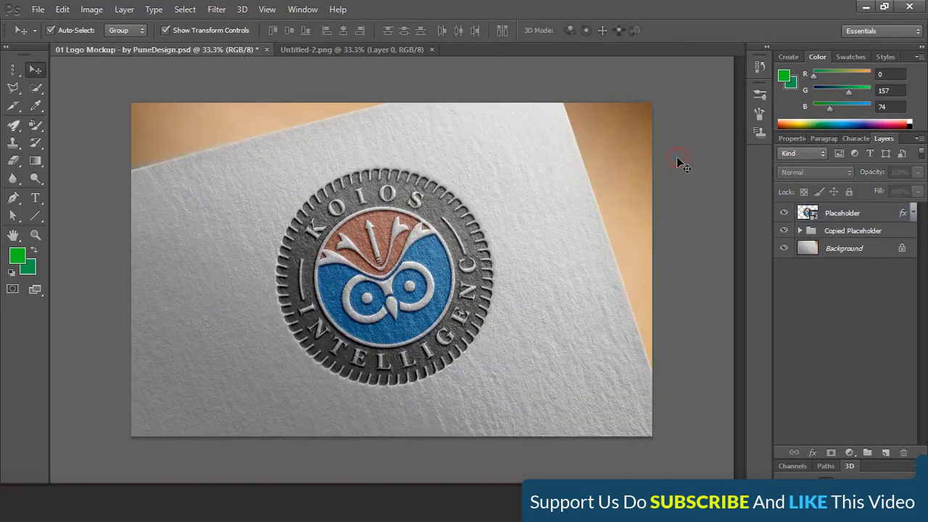